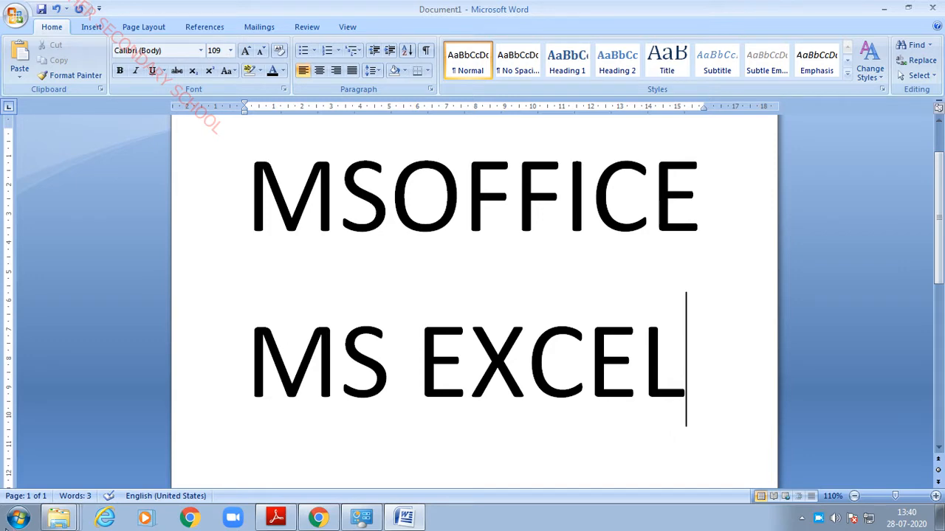
# Launch Microsoft Office Excel 2007 from the Microsoft Office program group and maximize its window.
pyautogui.click(19, 521)
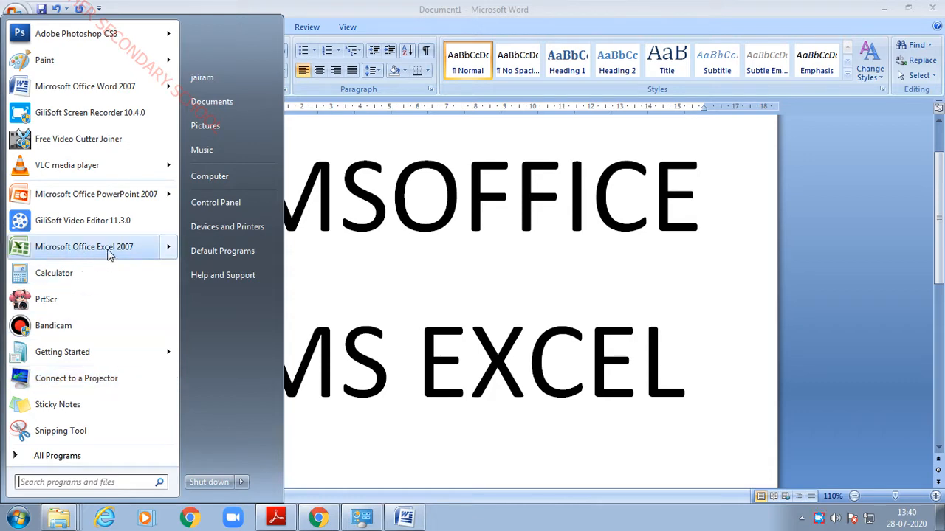
pyautogui.moveTo(108, 254)
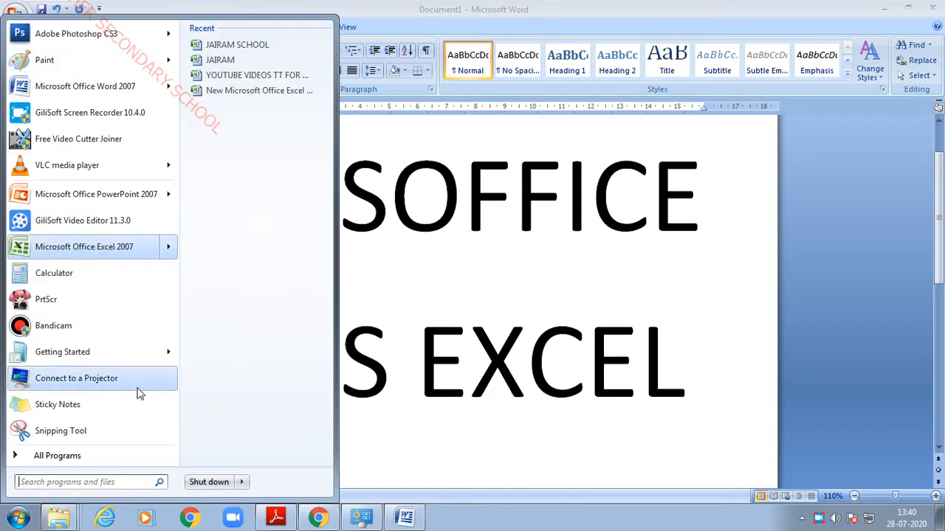
pyautogui.click(86, 458)
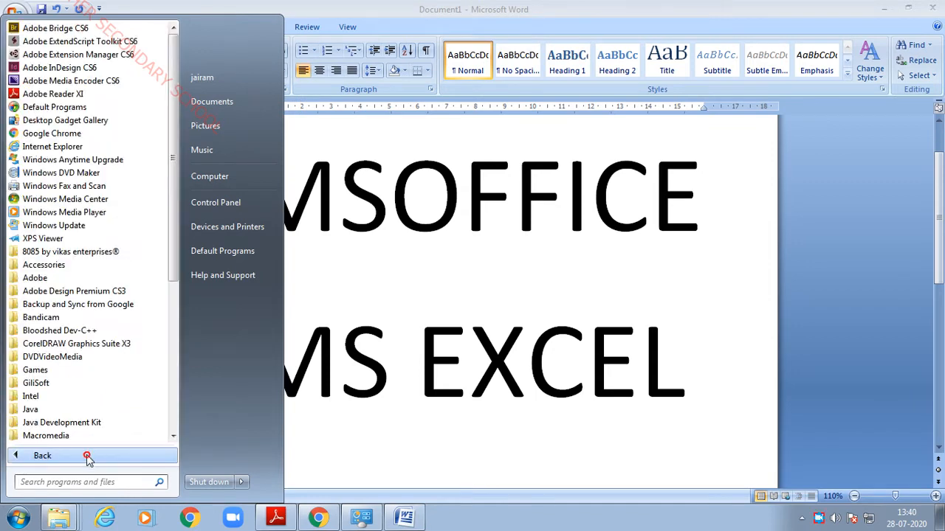
pyautogui.click(86, 458)
pyautogui.click(66, 457)
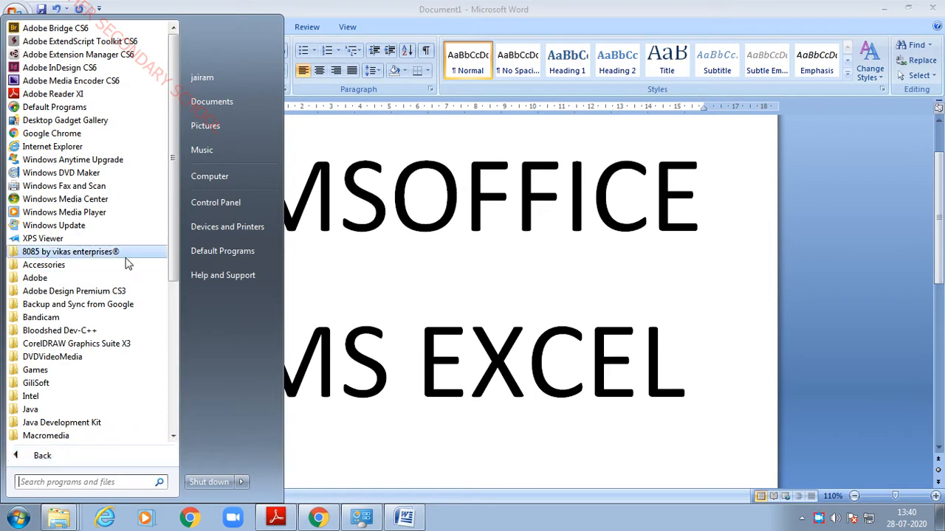
pyautogui.moveTo(174, 258); pyautogui.dragTo(182, 386)
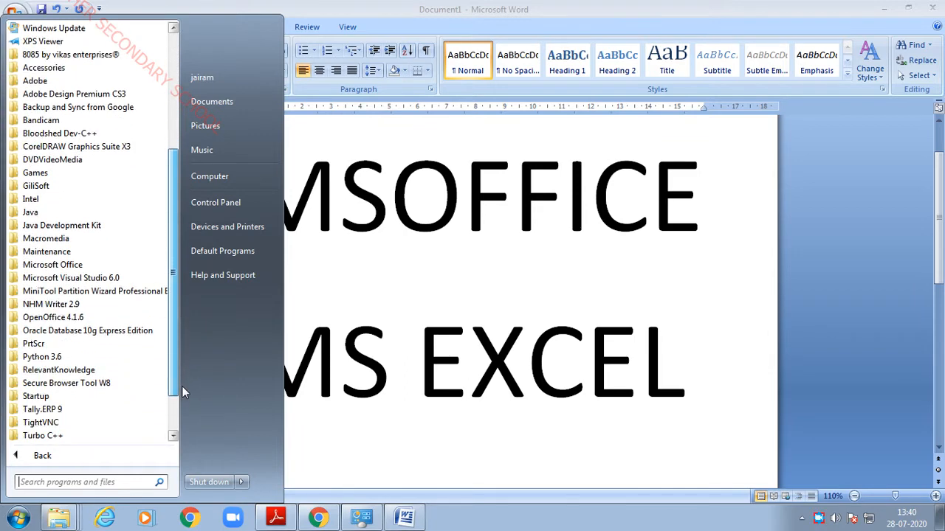
pyautogui.click(111, 266)
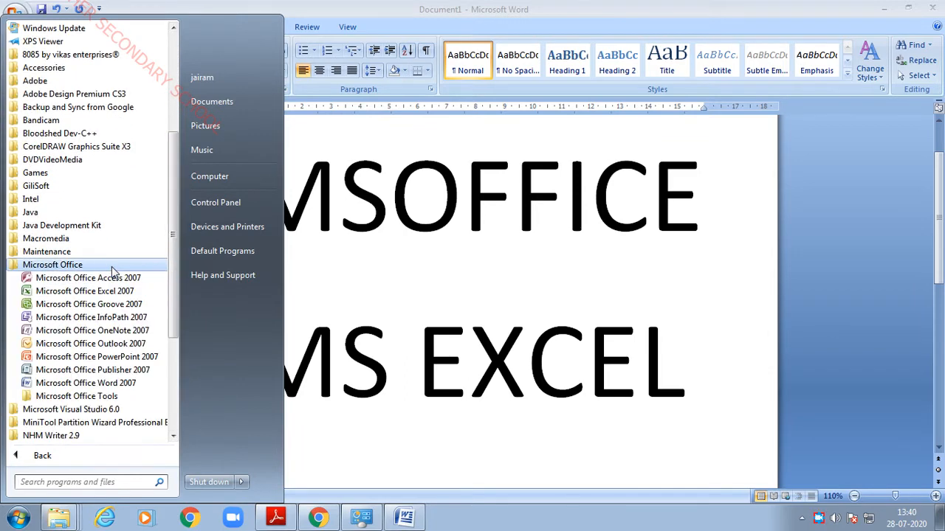
pyautogui.click(59, 292)
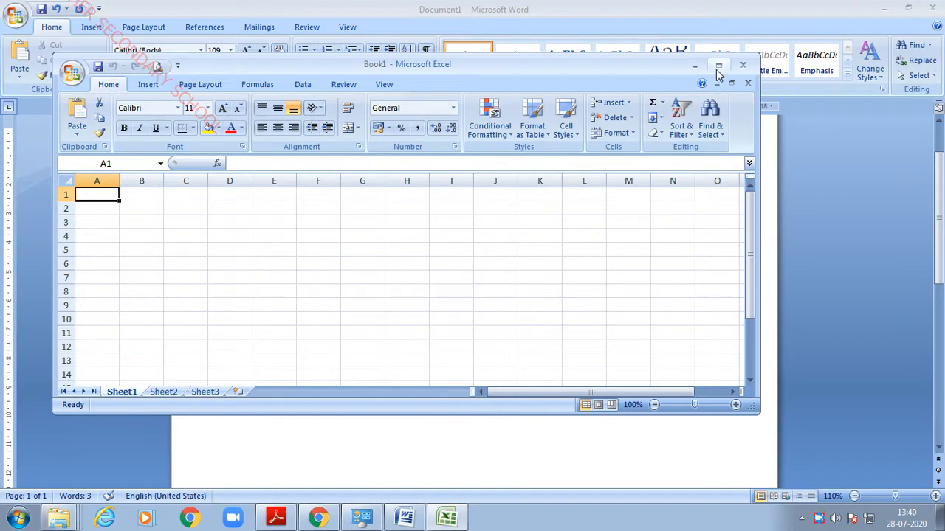
pyautogui.click(718, 67)
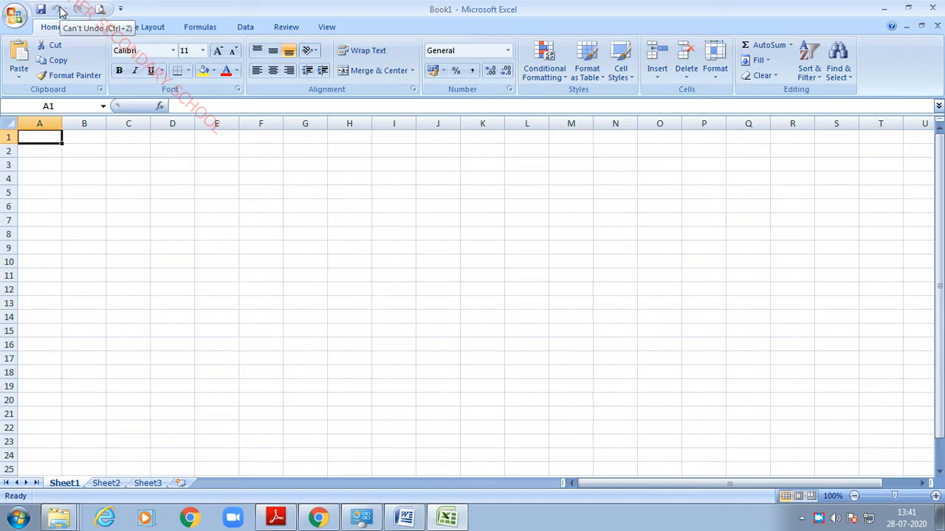
# Add the Open command to the Quick Access Toolbar.
pyautogui.click(119, 8)
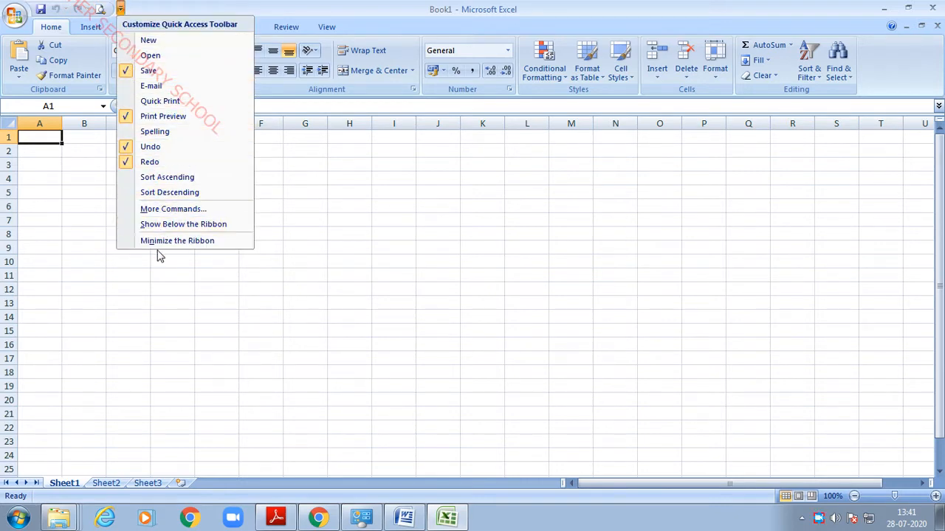
pyautogui.click(159, 56)
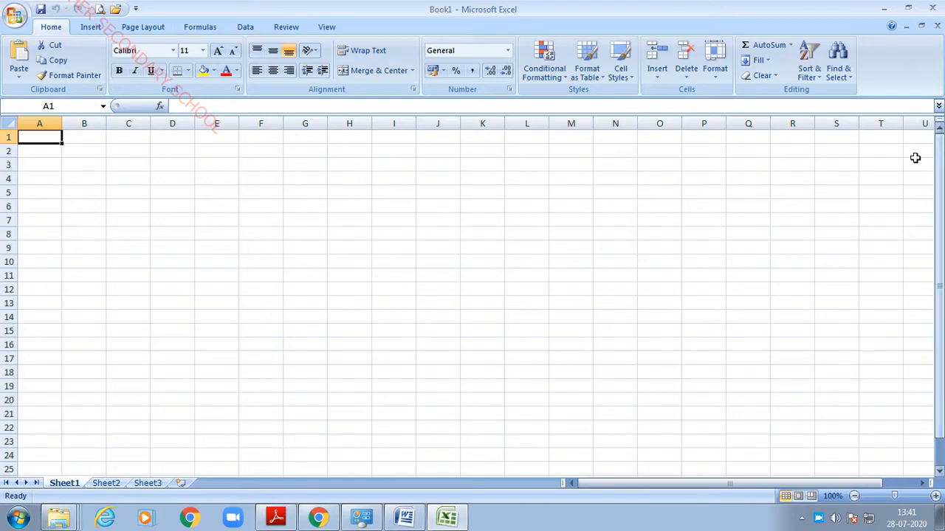
# Minimize the Excel and Word windows, and bring the Excel workbook back on screen.
pyautogui.click(885, 12)
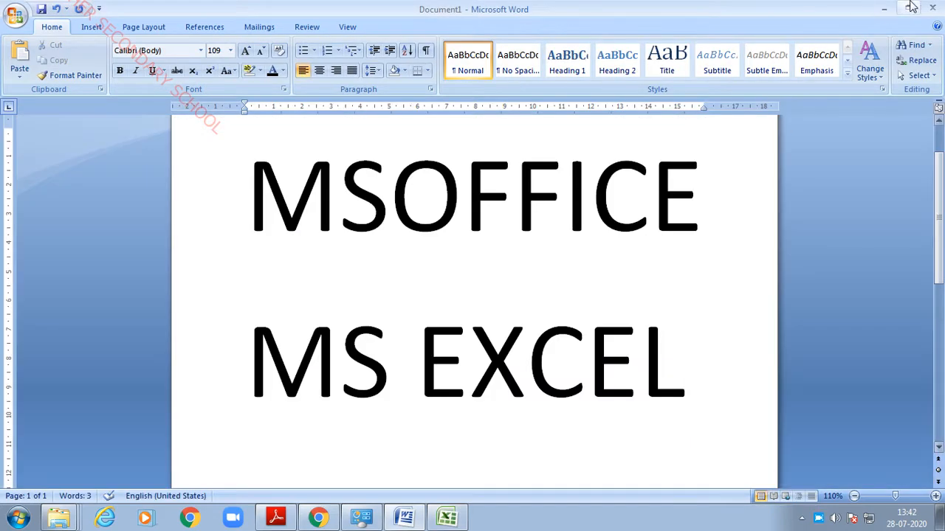
pyautogui.click(887, 14)
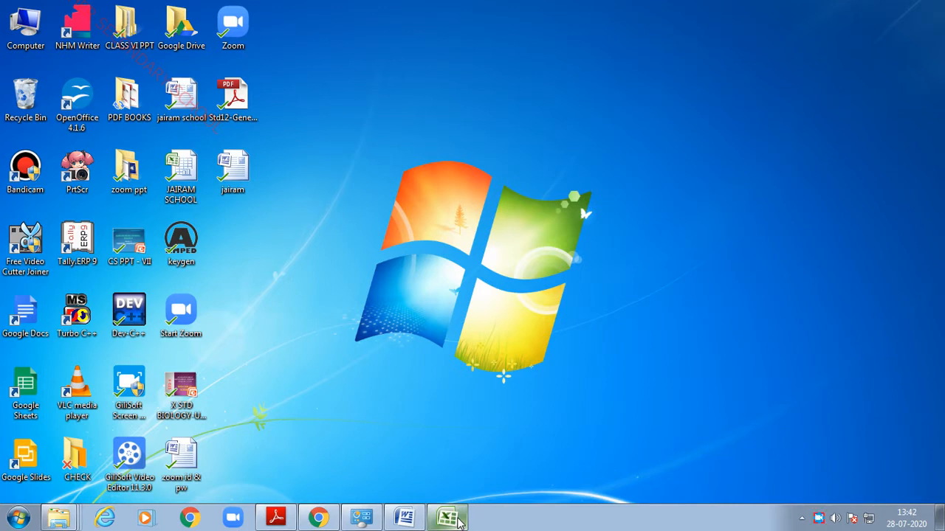
pyautogui.click(451, 519)
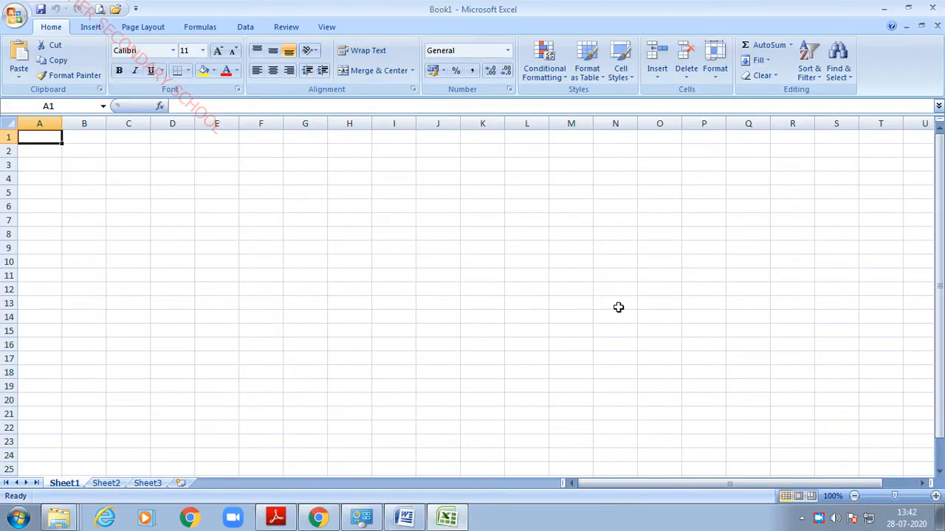
# Restore the Excel window to its smaller size and maximize it again.
pyautogui.click(910, 10)
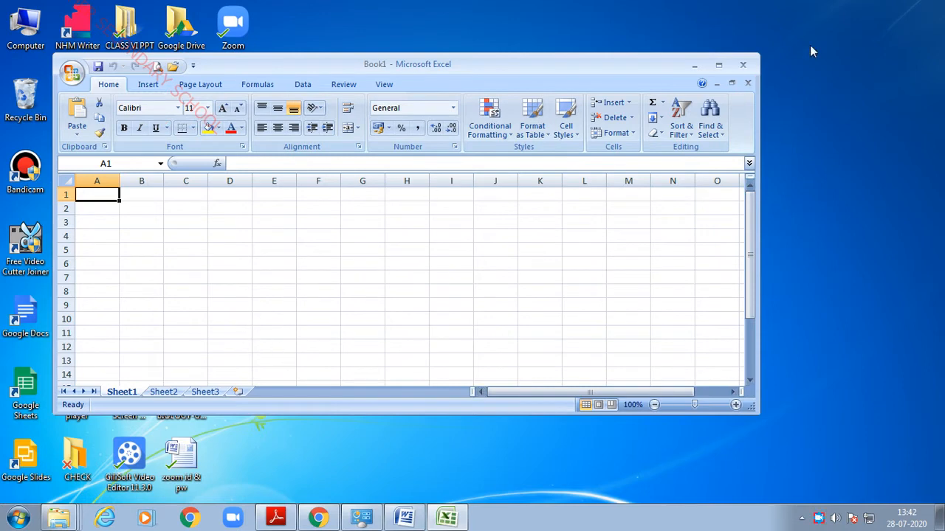
pyautogui.click(719, 68)
pyautogui.click(718, 68)
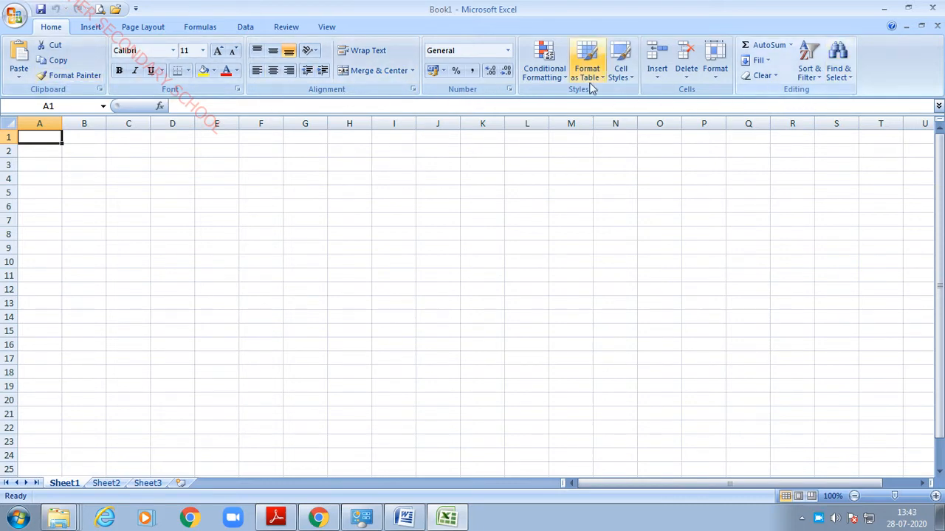
# View the Alignment and Number settings for cell A1 in Format Cells, closing the dialog without changes.
pyautogui.click(413, 90)
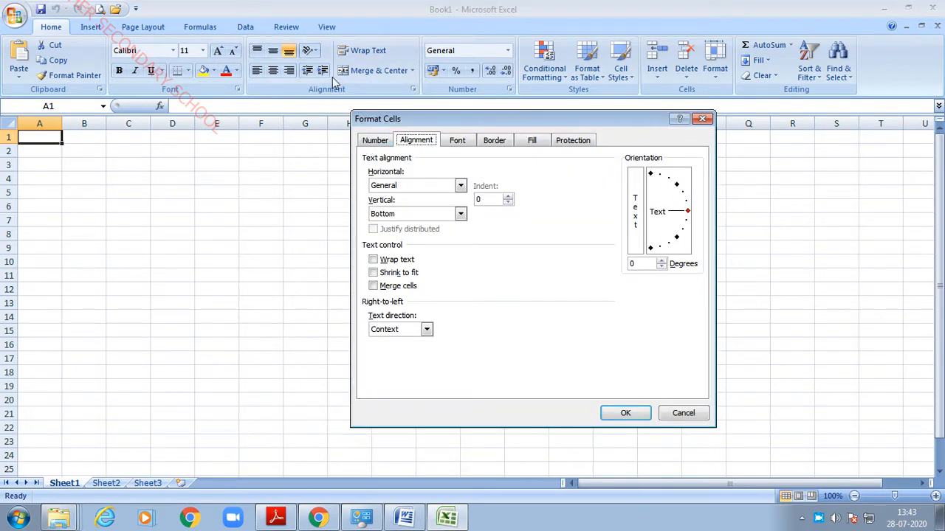
pyautogui.click(702, 118)
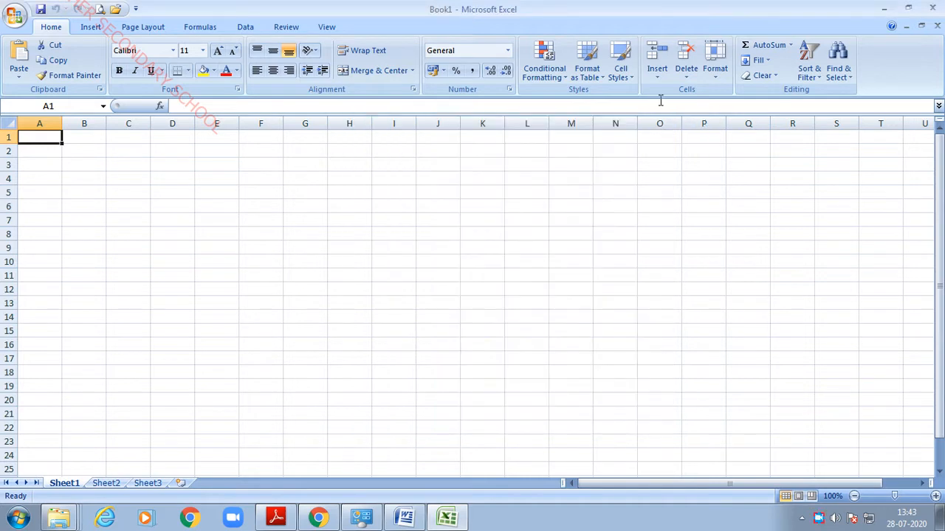
pyautogui.click(509, 90)
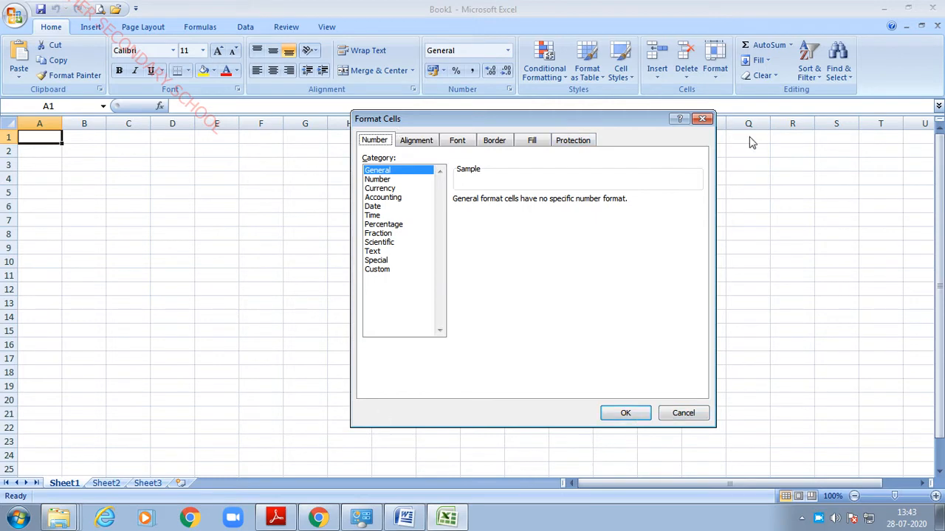
pyautogui.click(702, 119)
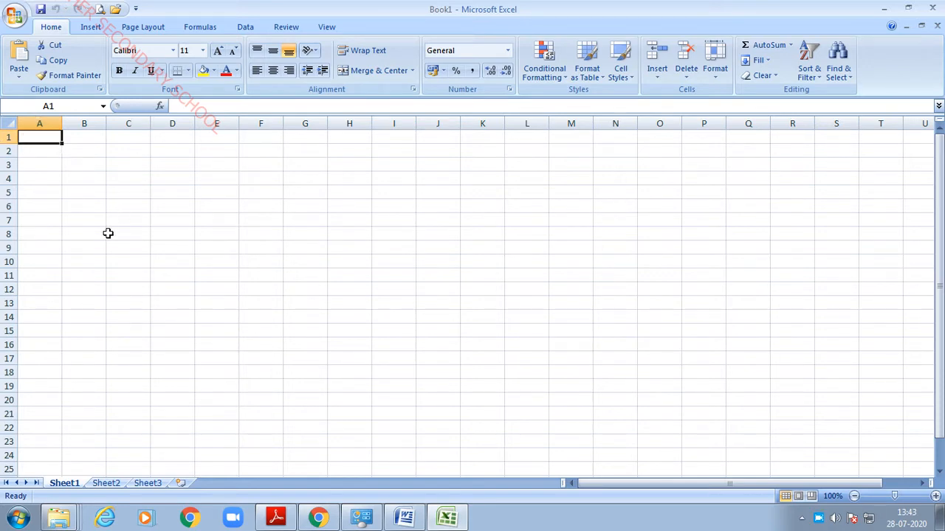
# Select cells I9, C7, J11 and G10 in turn, activating the formula bar while on C7 without entering anything.
pyautogui.click(397, 247)
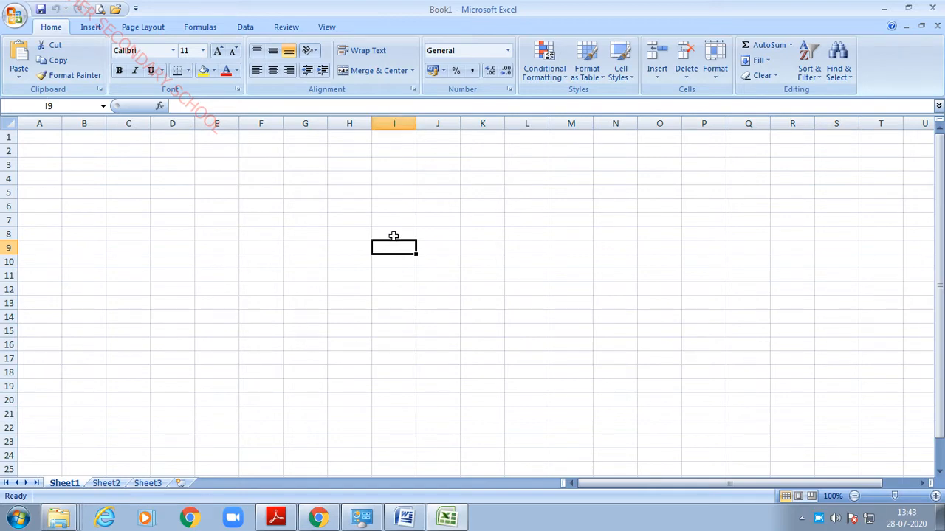
pyautogui.click(134, 220)
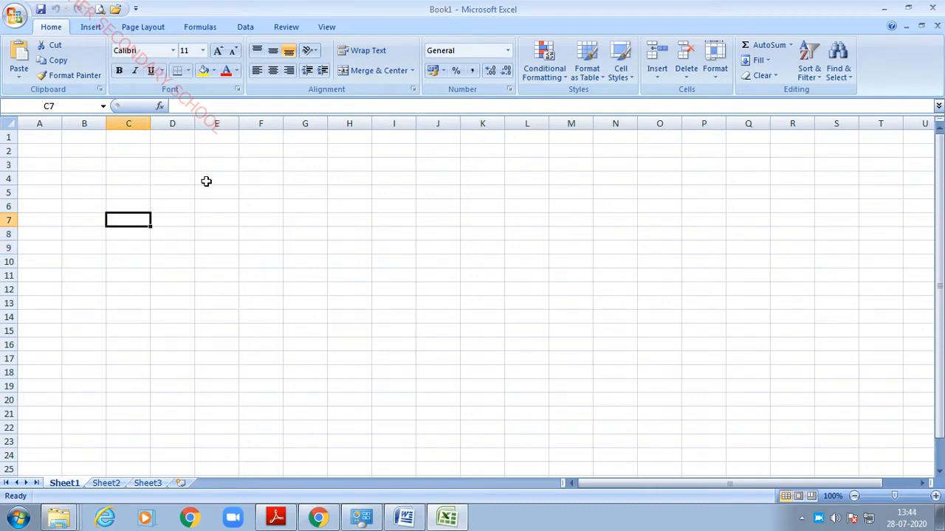
pyautogui.click(68, 105)
pyautogui.click(285, 105)
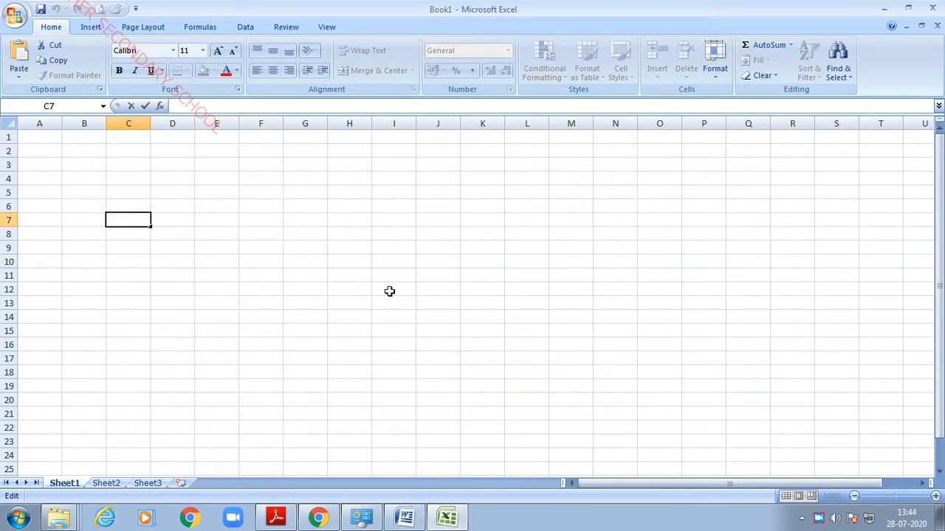
pyautogui.click(364, 277)
pyautogui.click(441, 271)
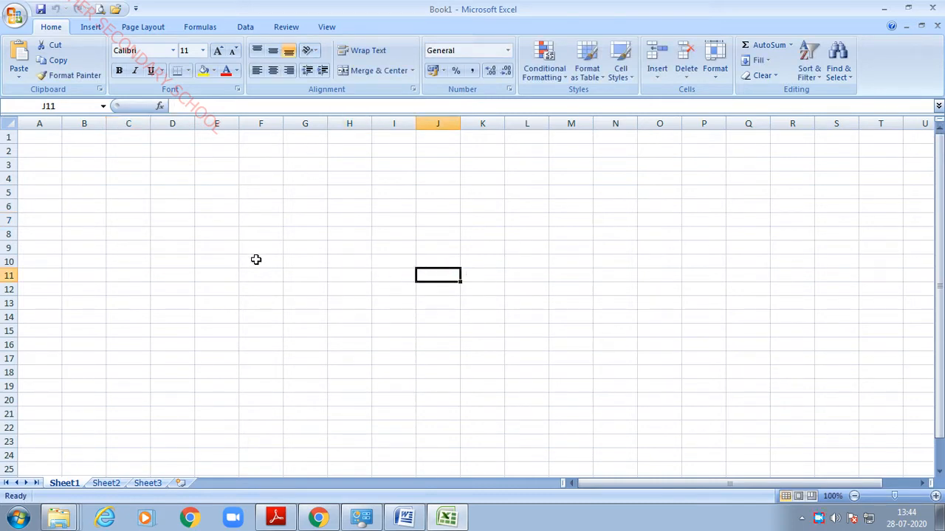
pyautogui.click(288, 262)
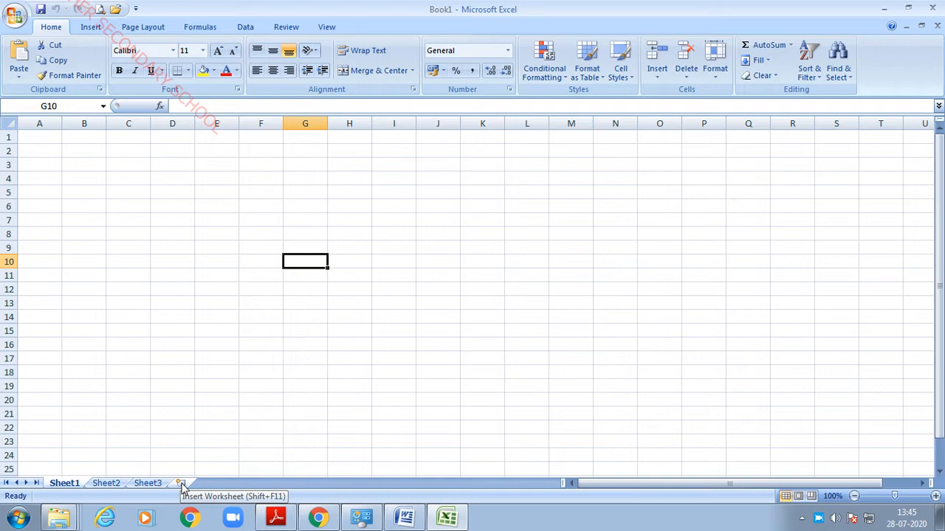
# Insert a new worksheet after Sheet3 and rename Sheet1 as VI STD.
pyautogui.click(181, 484)
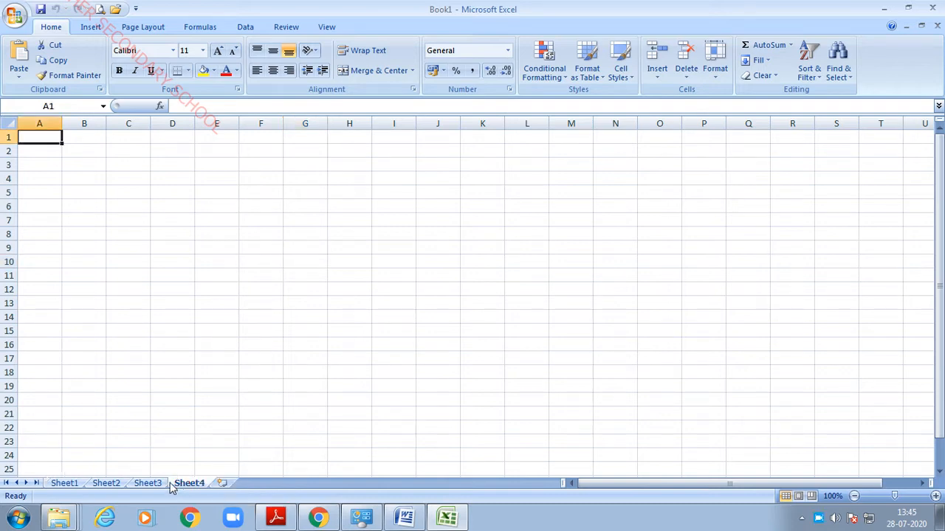
pyautogui.rightClick(70, 485)
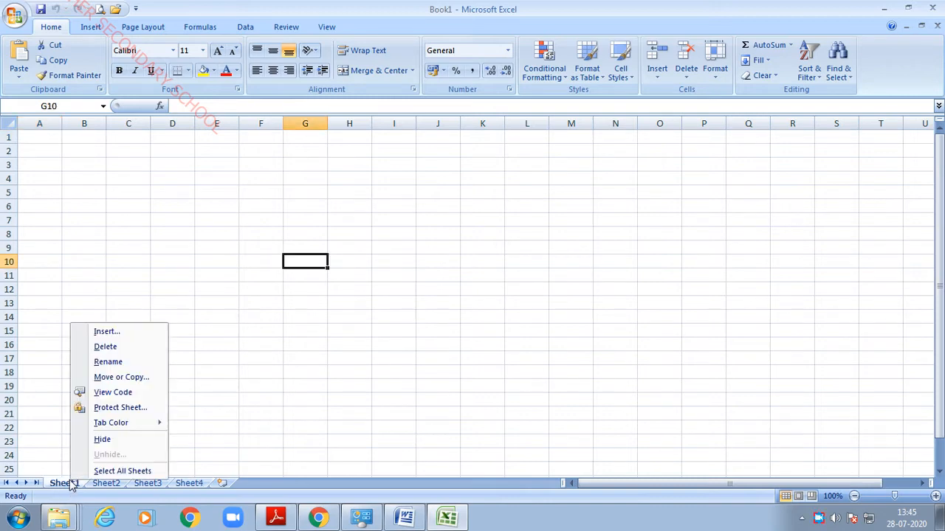
pyautogui.click(121, 363)
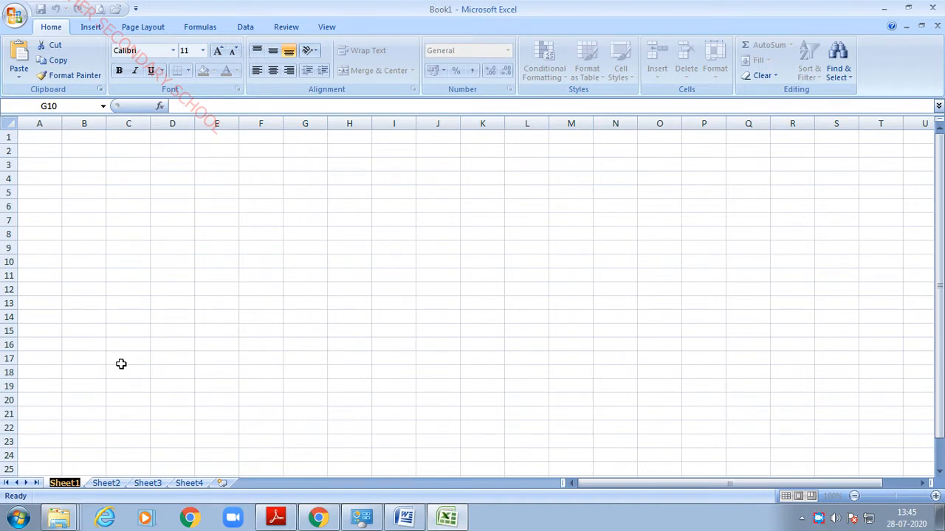
pyautogui.press('BackSpace')
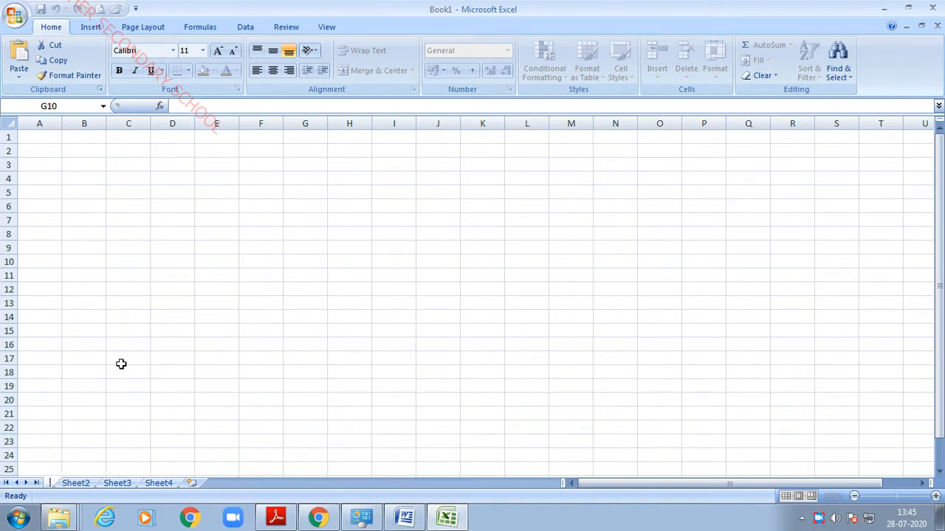
pyautogui.write('VO')
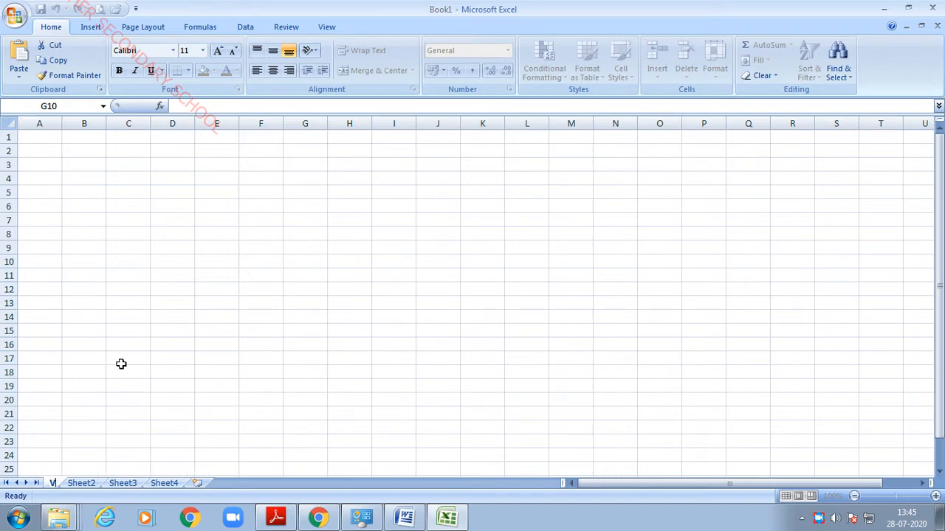
pyautogui.write(' STD')
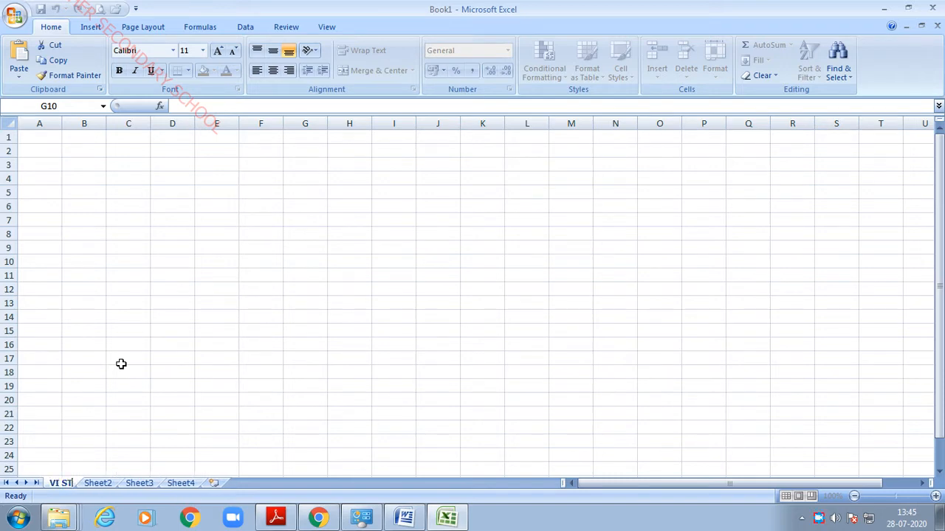
# Rename Sheet2 as VII STD.
pyautogui.rightClick(109, 489)
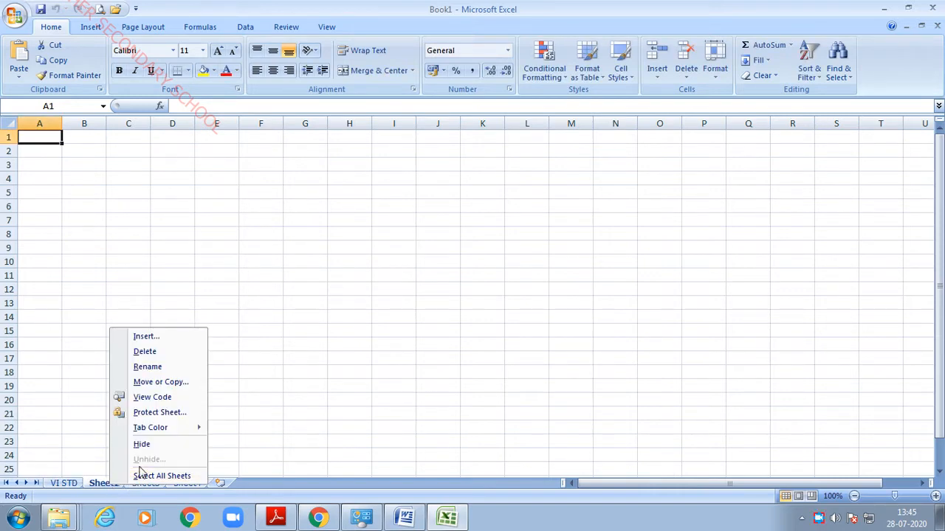
pyautogui.click(148, 367)
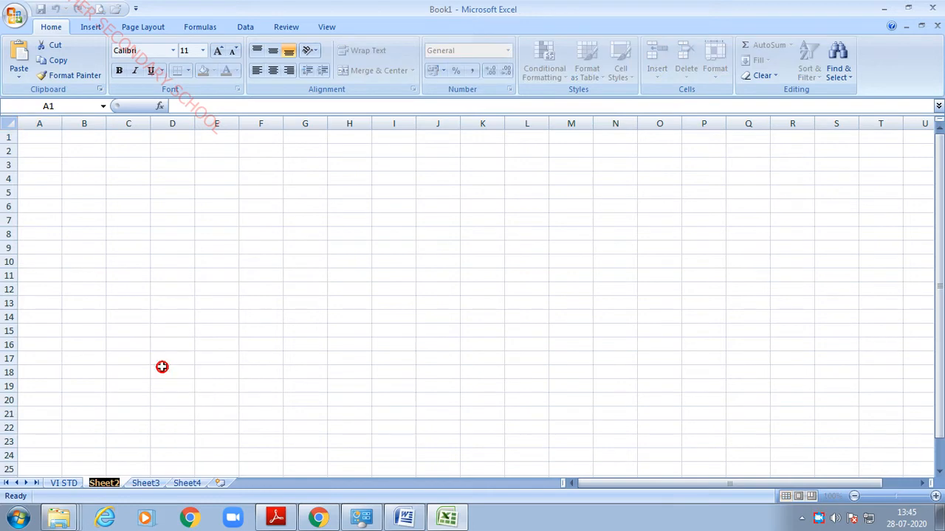
pyautogui.write('VII')
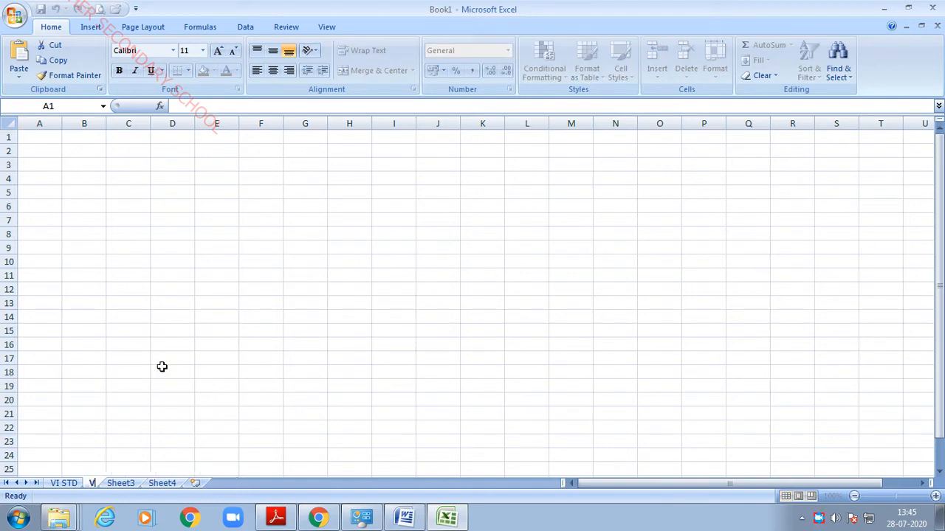
pyautogui.write(' STD')
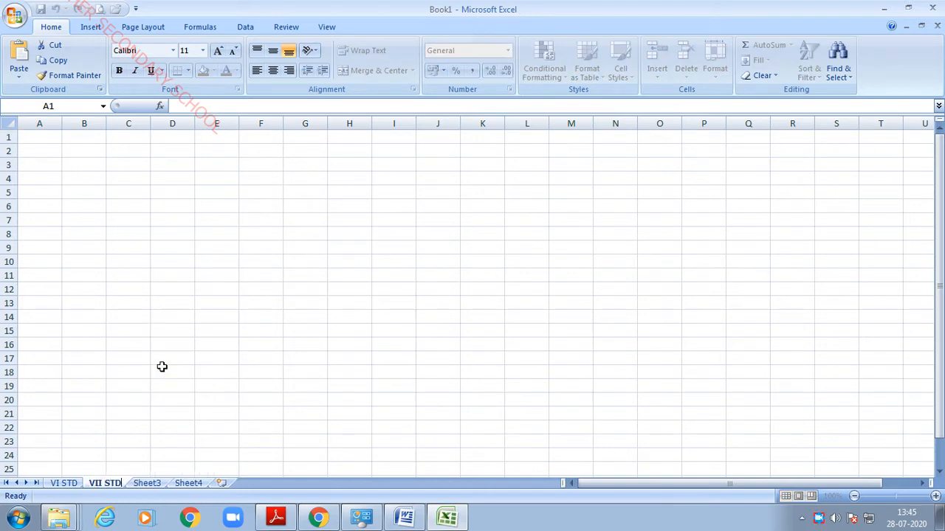
pyautogui.press('Return')
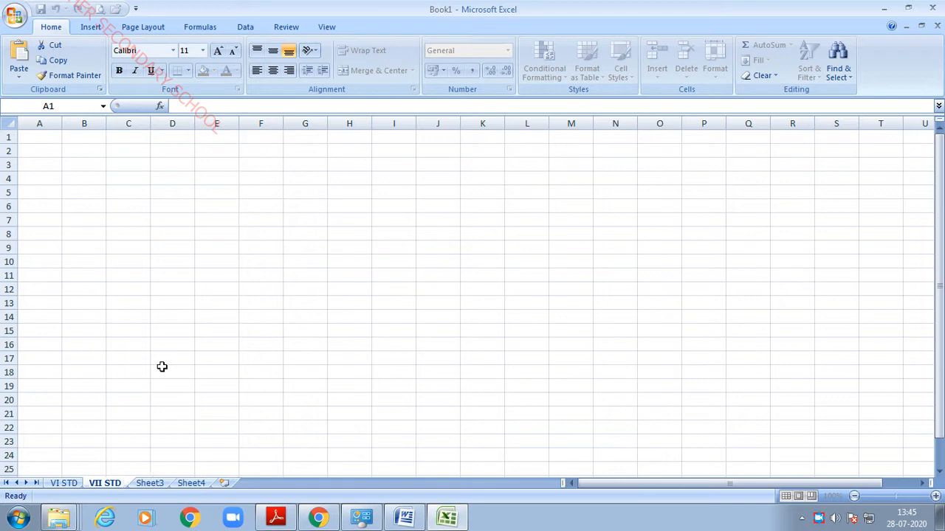
# Select cells H18, G8 and F10 in turn on the VII STD sheet.
pyautogui.click(349, 367)
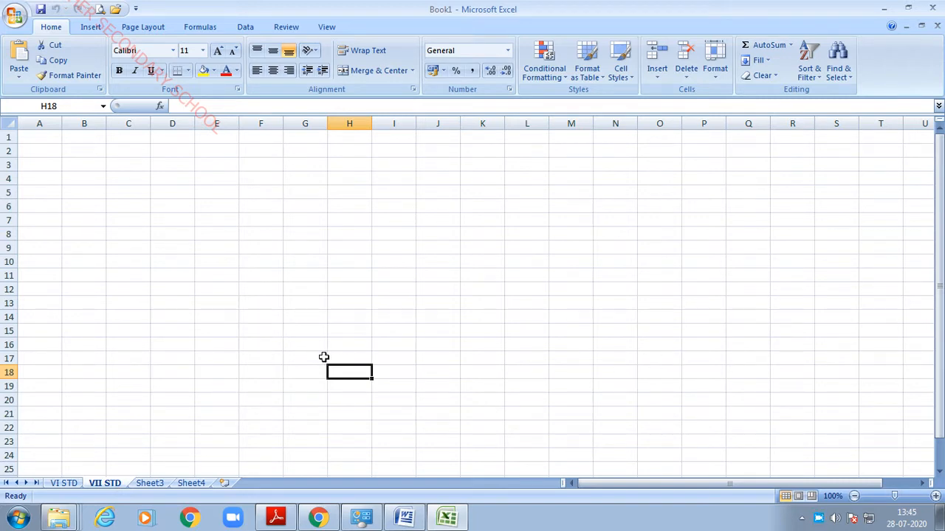
pyautogui.click(311, 235)
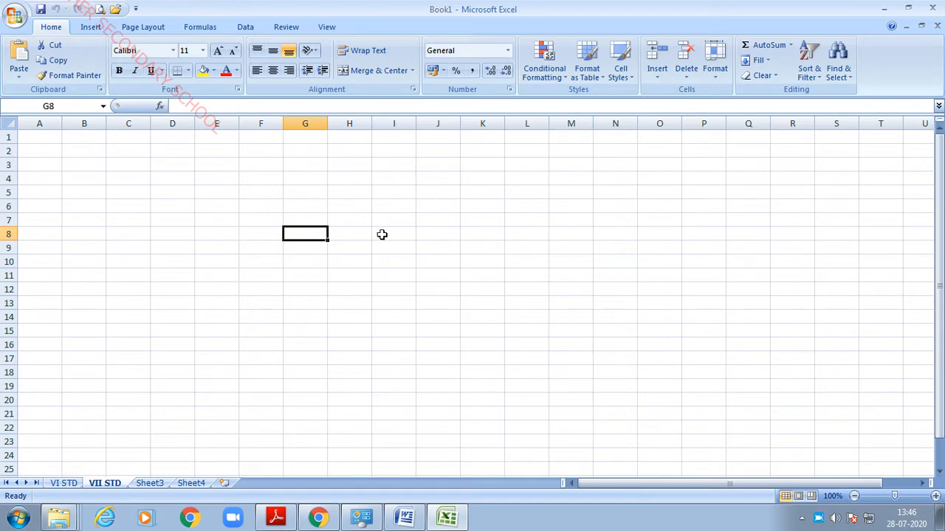
pyautogui.click(244, 261)
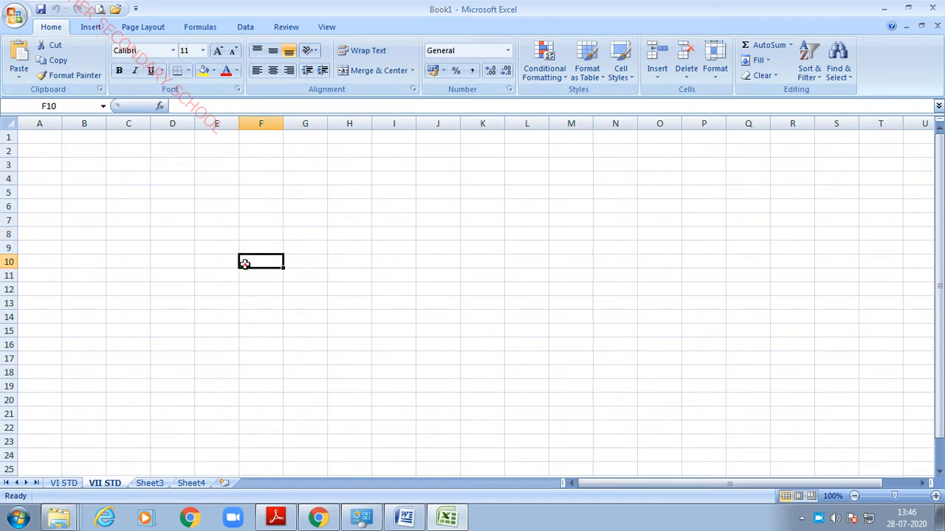
# Enter 78 in cell G8 and 78 in cell H8 of the VII STD sheet.
pyautogui.click(260, 236)
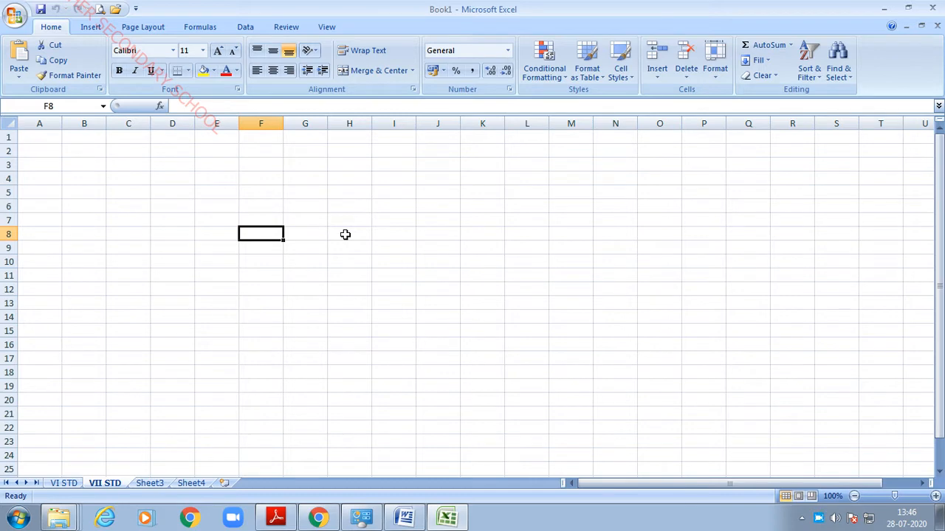
pyautogui.press('Right')
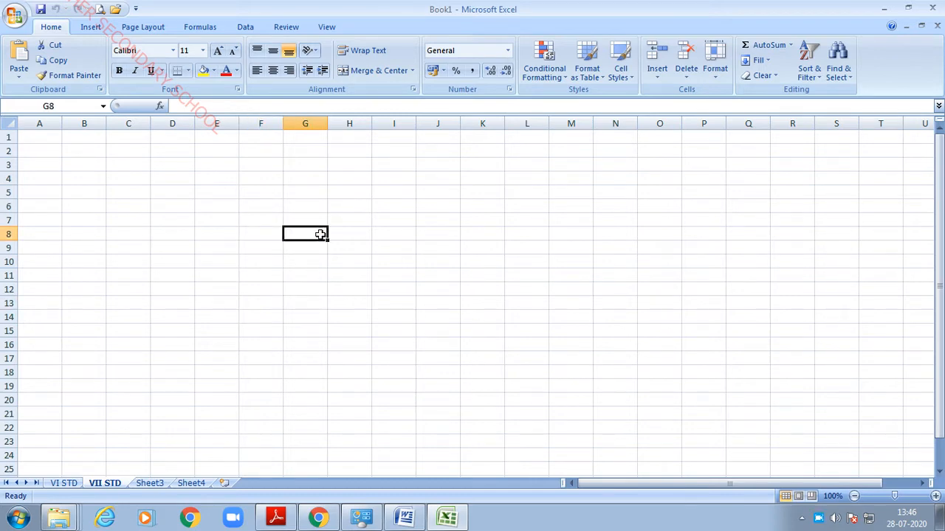
pyautogui.write('78')
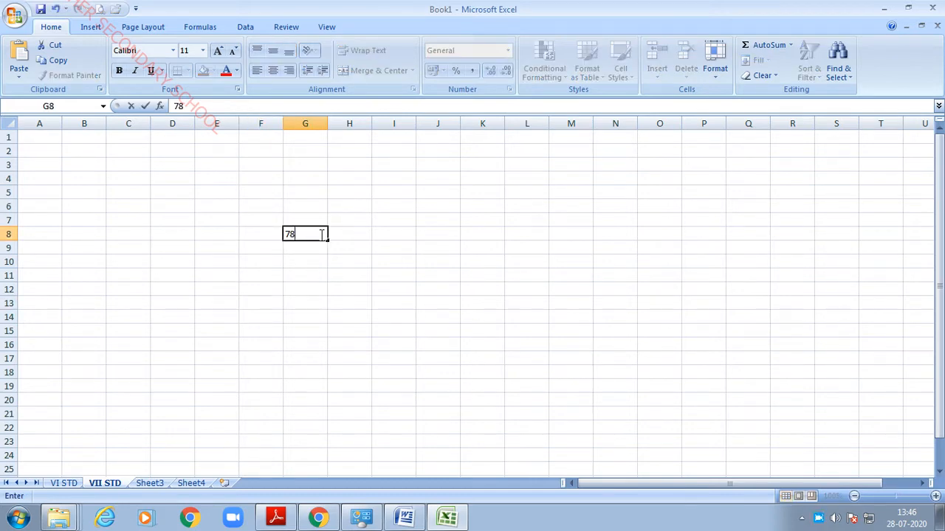
pyautogui.click(363, 232)
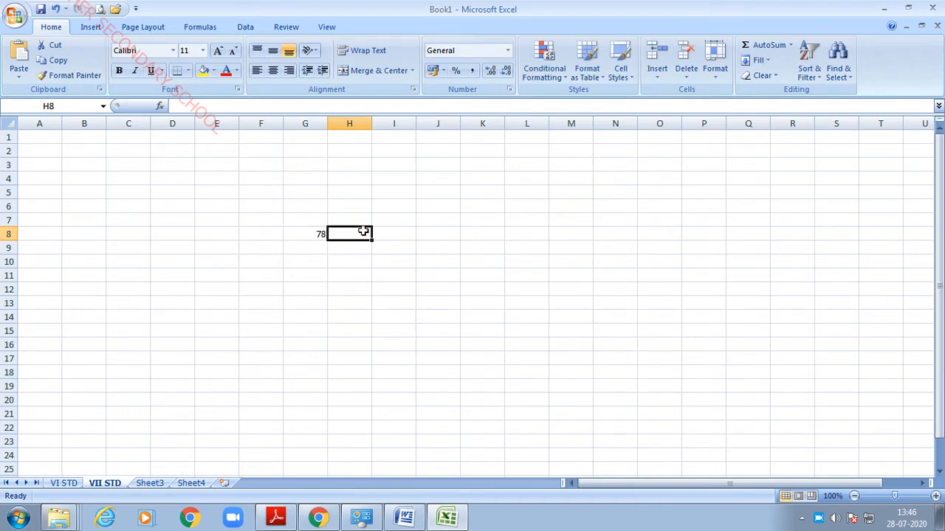
pyautogui.write('78')
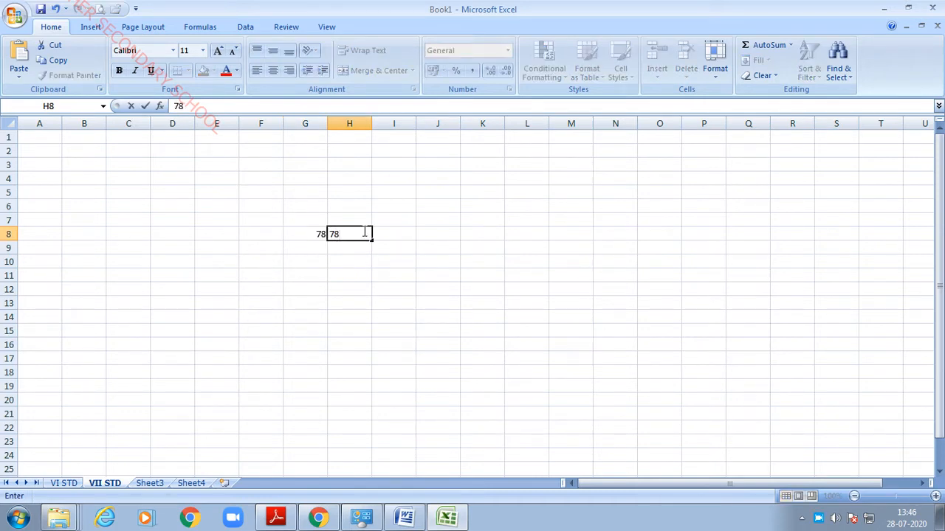
# Enter the letter A in cell G10 and B in cell H10.
pyautogui.click(290, 264)
pyautogui.write('A')
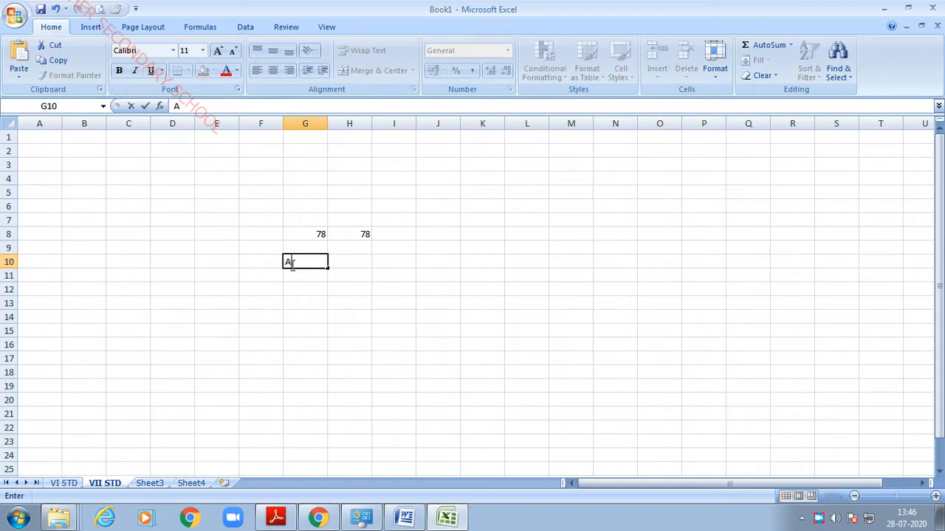
pyautogui.click(355, 266)
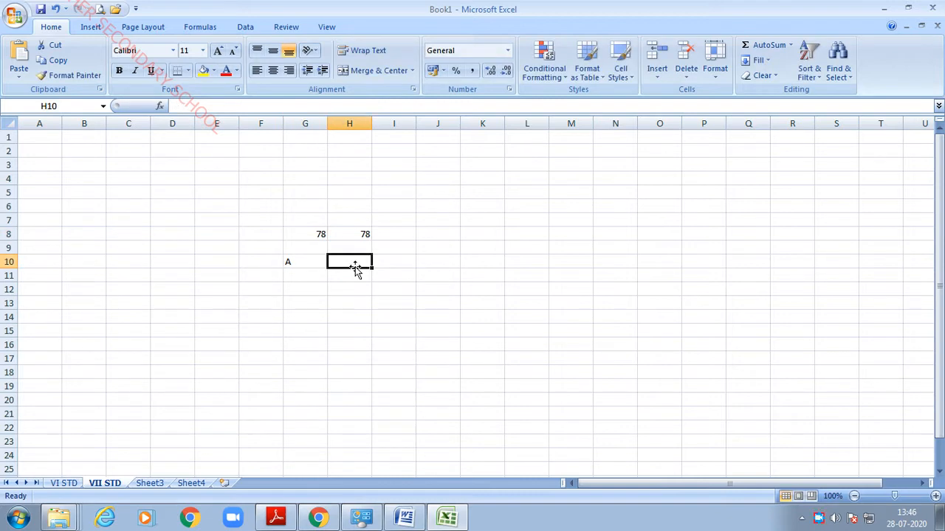
pyautogui.write('B')
pyautogui.click(431, 258)
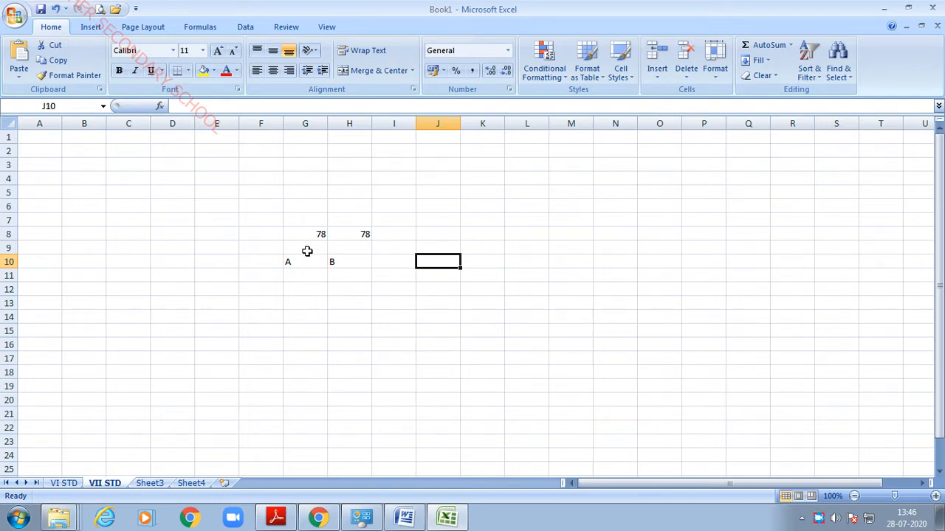
# Clear the contents of the range F8:H11.
pyautogui.moveTo(280, 235); pyautogui.dragTo(348, 270)
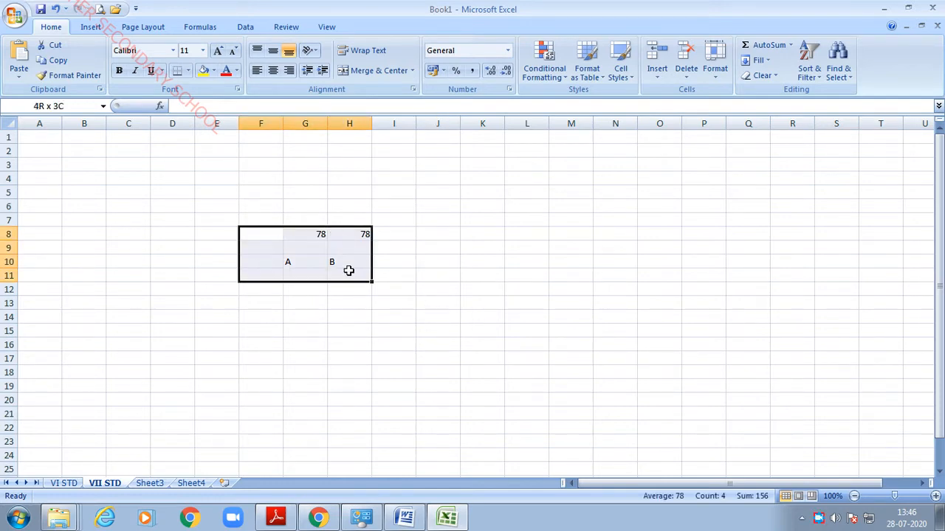
pyautogui.press('Delete')
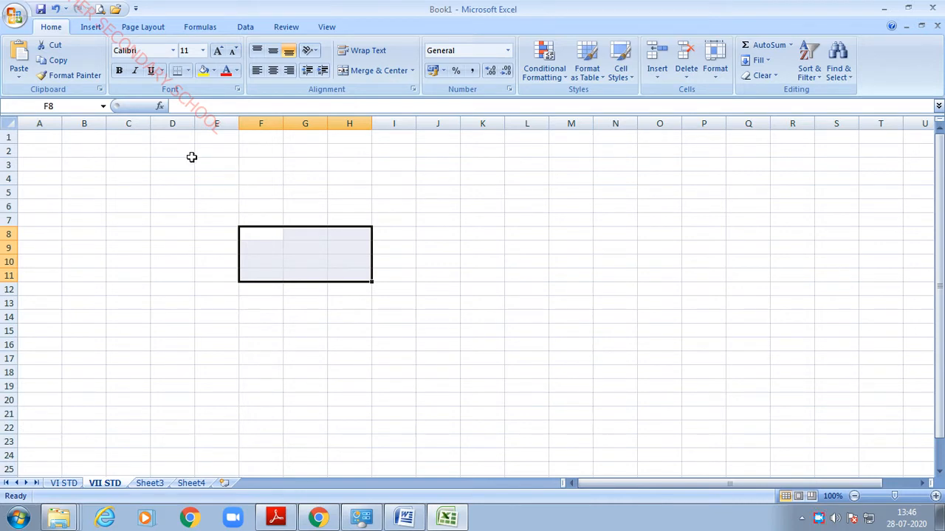
# Select a few empty cells, ending on G6, and widen column E slightly.
pyautogui.click(316, 178)
pyautogui.click(198, 247)
pyautogui.click(305, 211)
pyautogui.moveTo(238, 123); pyautogui.dragTo(243, 123)
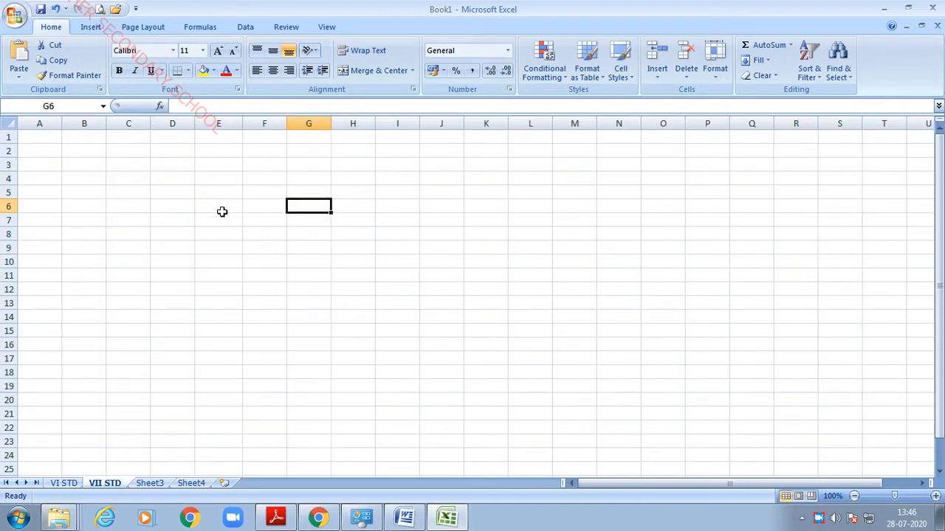
# Select cells E6 and G9, column E, the range C9:C10, and cells C6 and D6 in turn.
pyautogui.click(230, 204)
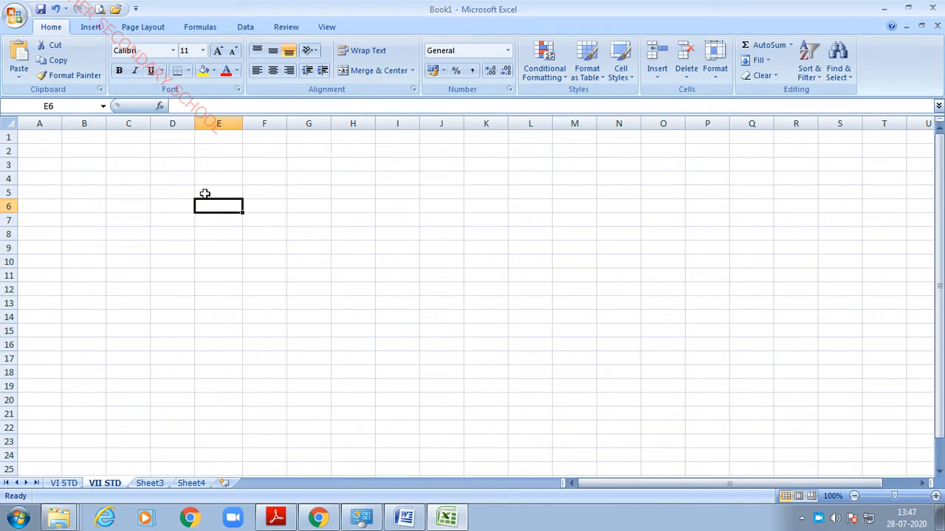
pyautogui.click(307, 249)
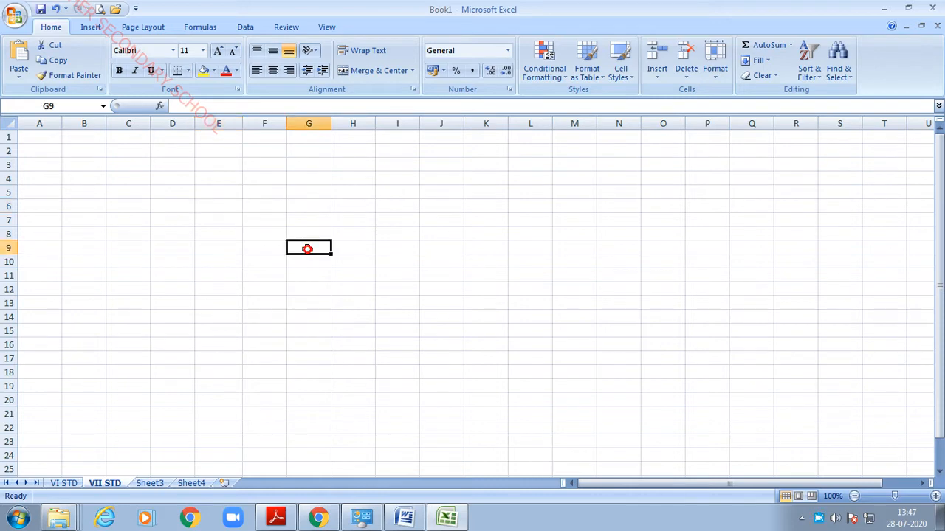
pyautogui.click(230, 125)
pyautogui.moveTo(140, 262); pyautogui.dragTo(140, 249)
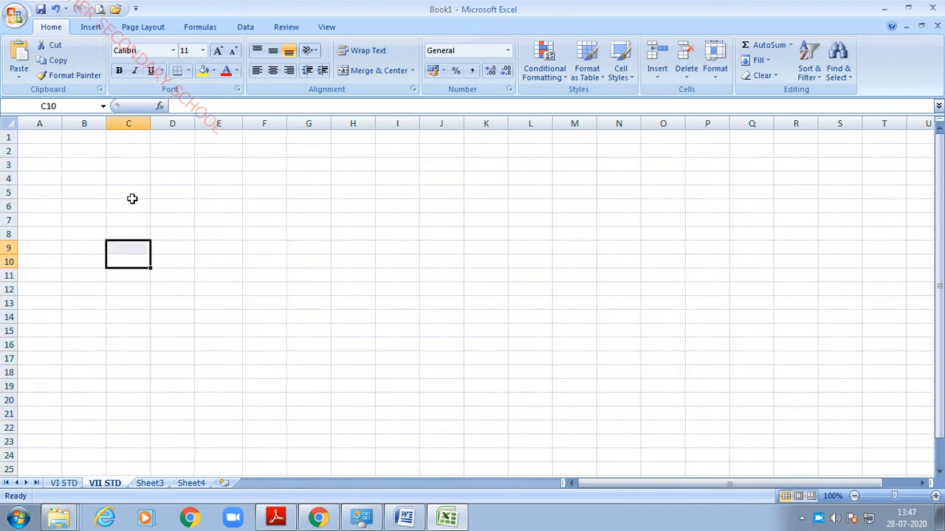
pyautogui.click(128, 203)
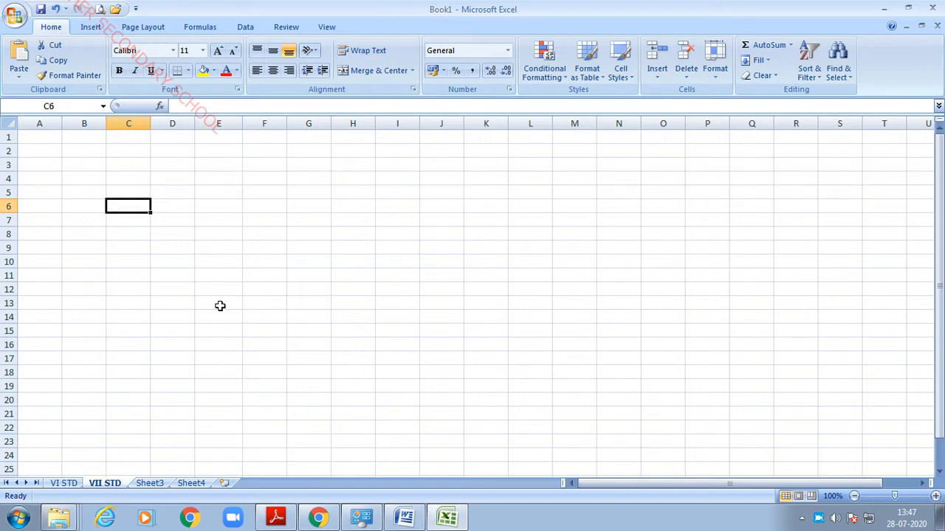
pyautogui.click(188, 208)
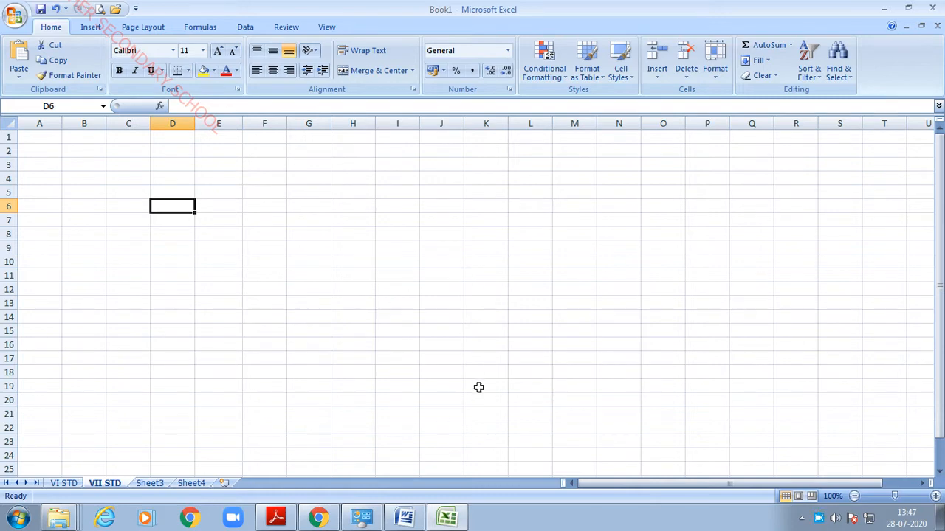
# Zoom the VII STD sheet to 400% and bring its first rows and columns into view.
pyautogui.scroll(18, 479, 387)
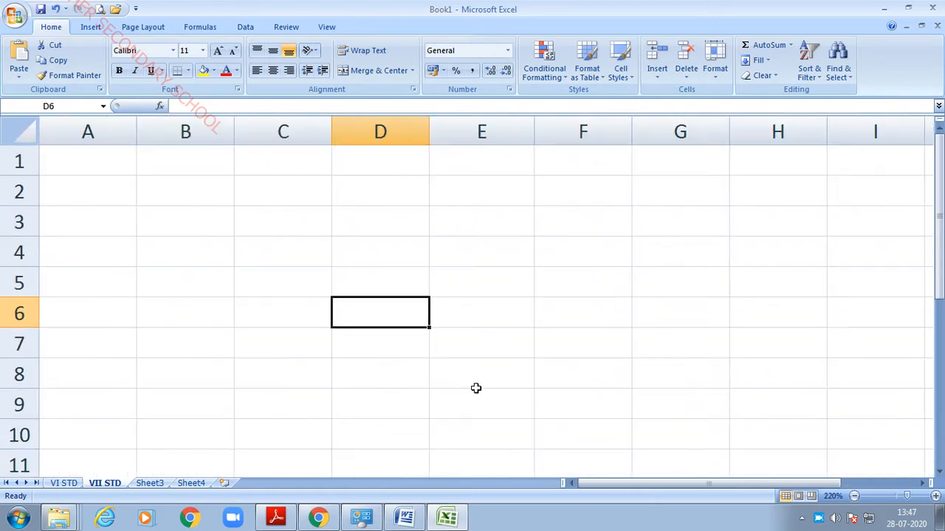
pyautogui.scroll(2, 476, 388)
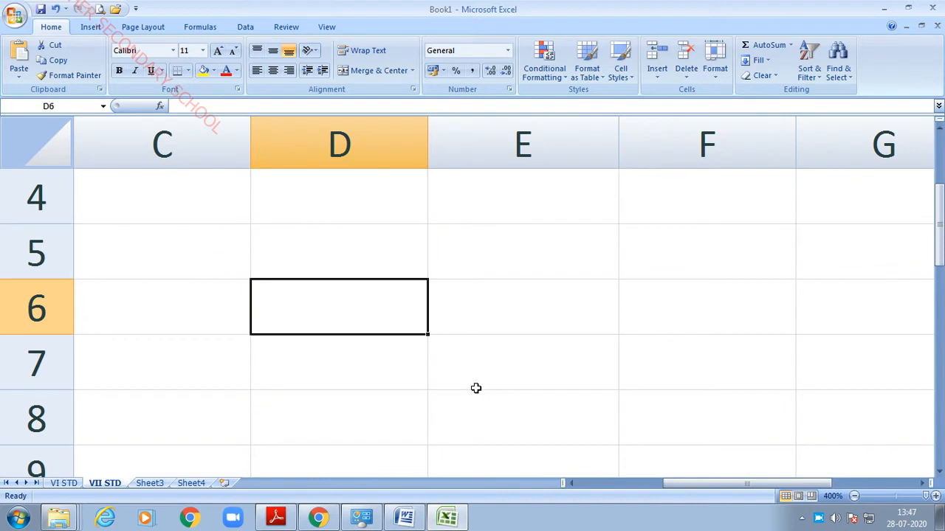
pyautogui.moveTo(939, 251); pyautogui.dragTo(940, 198)
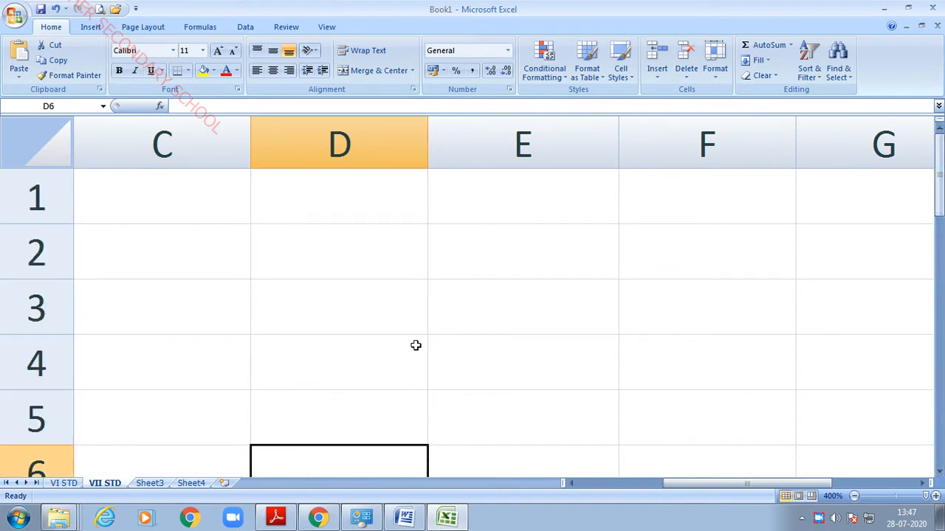
pyautogui.moveTo(693, 480); pyautogui.dragTo(580, 486)
pyautogui.click(316, 389)
# Enter the title JAIRAM HR.SEC.SCHOOL in cell A1.
pyautogui.click(211, 193)
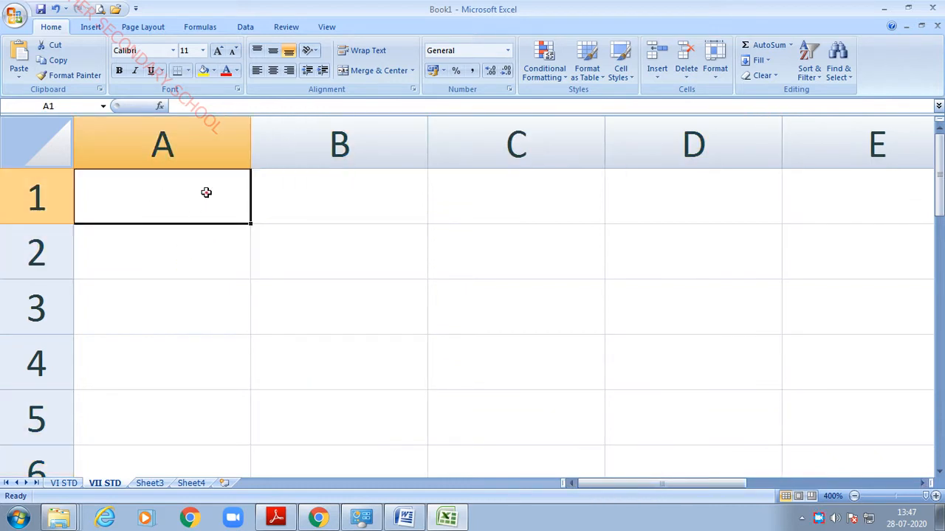
pyautogui.write('JARI')
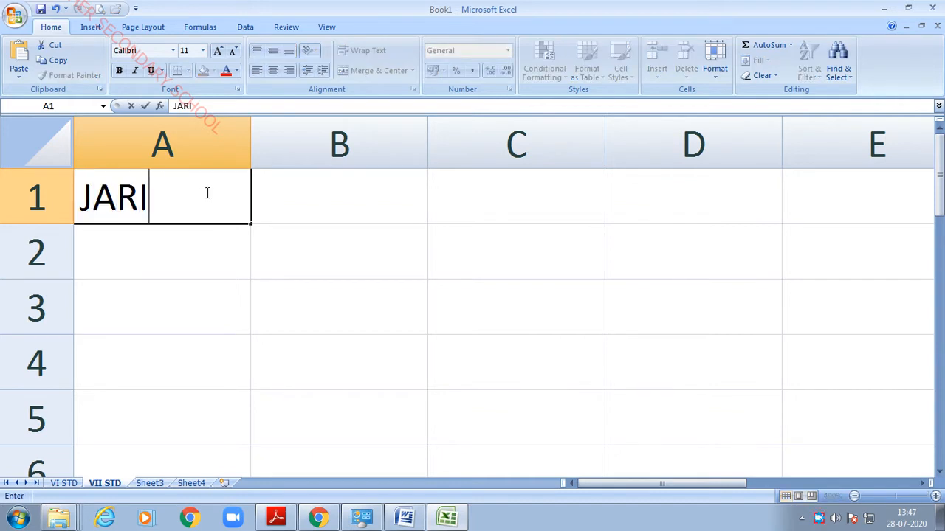
pyautogui.press('BackSpace')
pyautogui.press('BackSpace')
pyautogui.write('IRA')
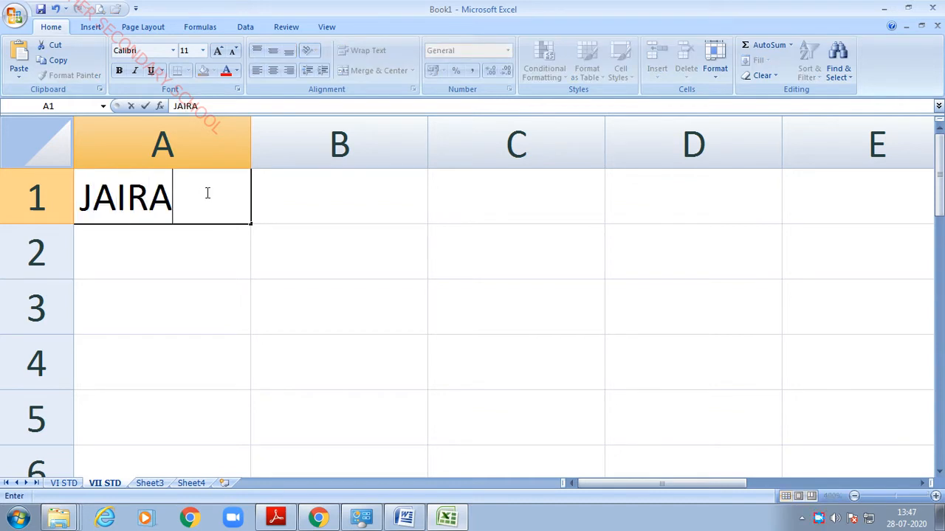
pyautogui.write('M HR.SEC')
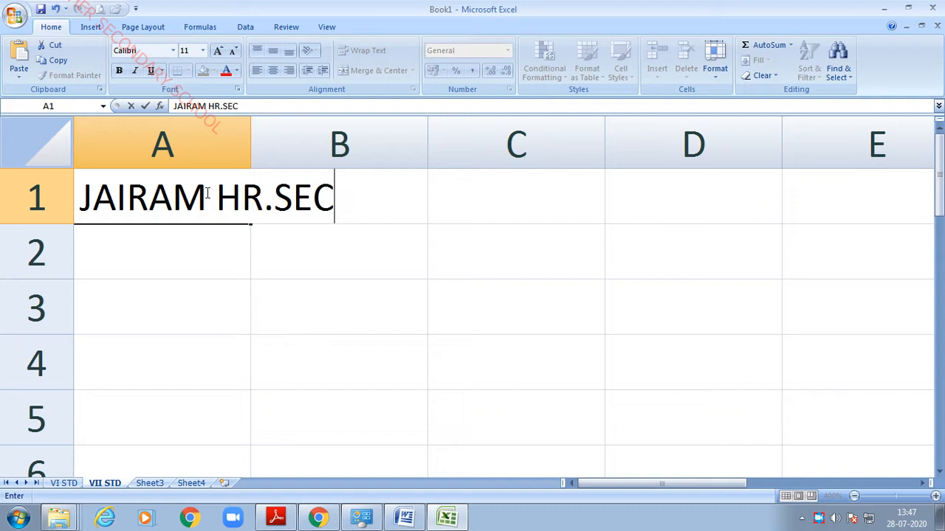
pyautogui.write('.SCHOOL')
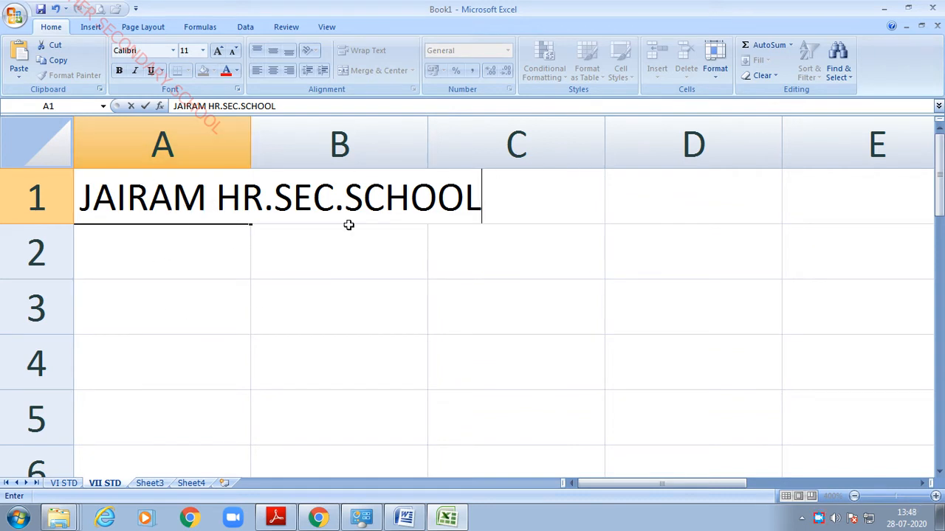
pyautogui.click(291, 264)
# Wrap the school title text within cell A1.
pyautogui.click(160, 193)
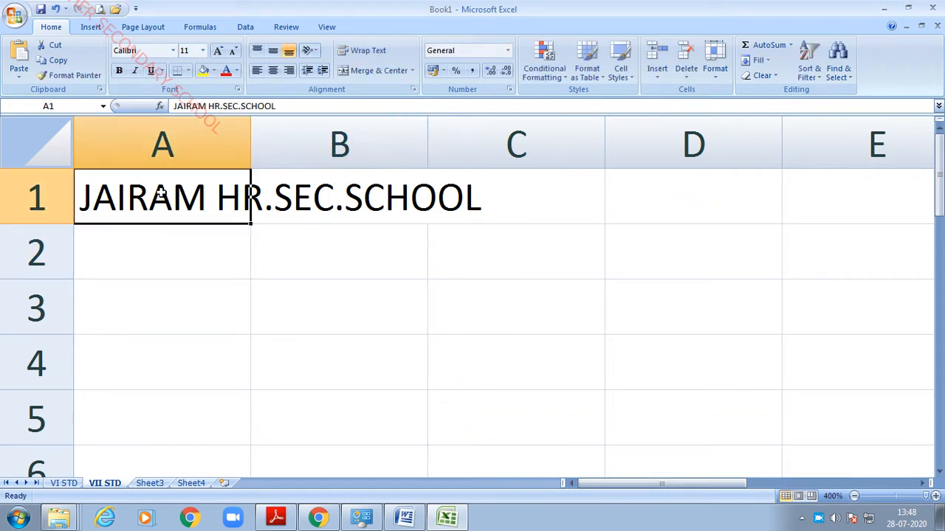
pyautogui.click(381, 52)
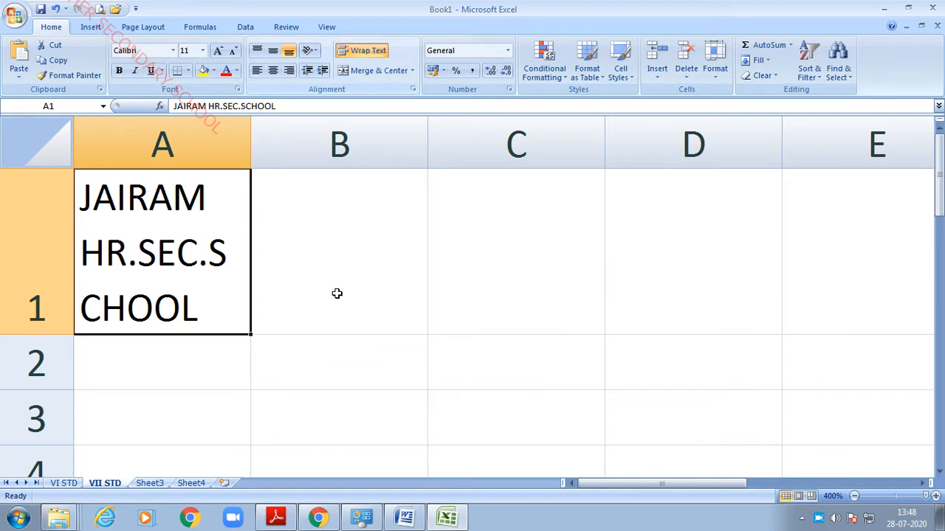
pyautogui.click(212, 368)
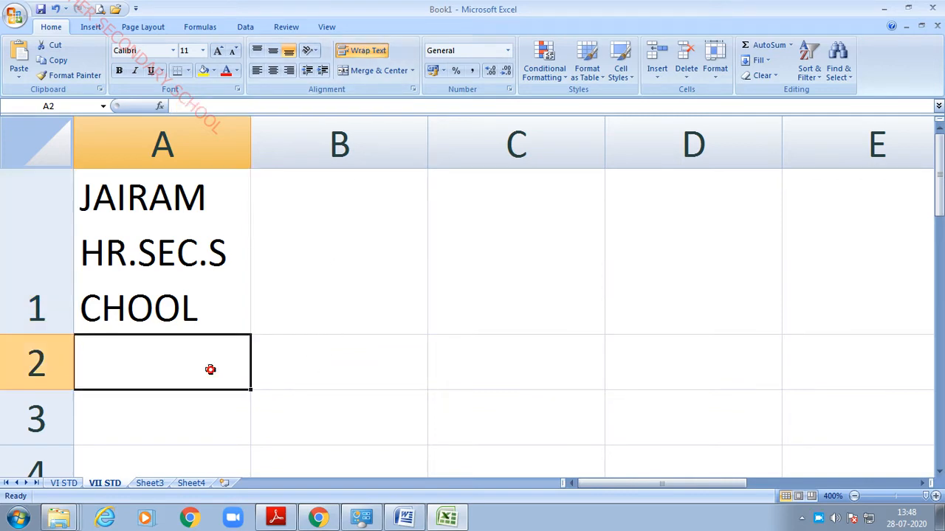
pyautogui.click(175, 429)
# Enter the column headings Name in cell A2 and Marks in cell B2.
pyautogui.click(182, 371)
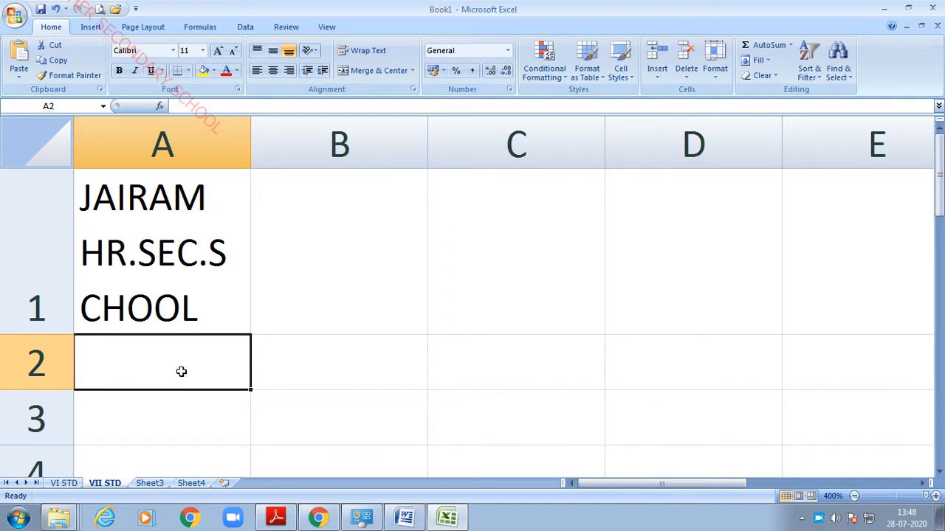
pyautogui.write('nA')
pyautogui.press('BackSpace')
pyautogui.press('BackSpace')
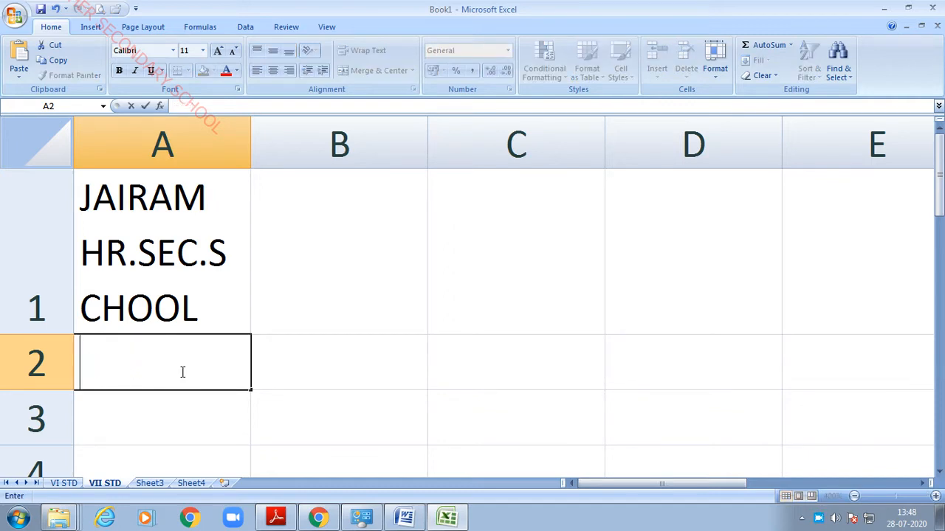
pyautogui.write('n')
pyautogui.press('BackSpace')
pyautogui.write('N')
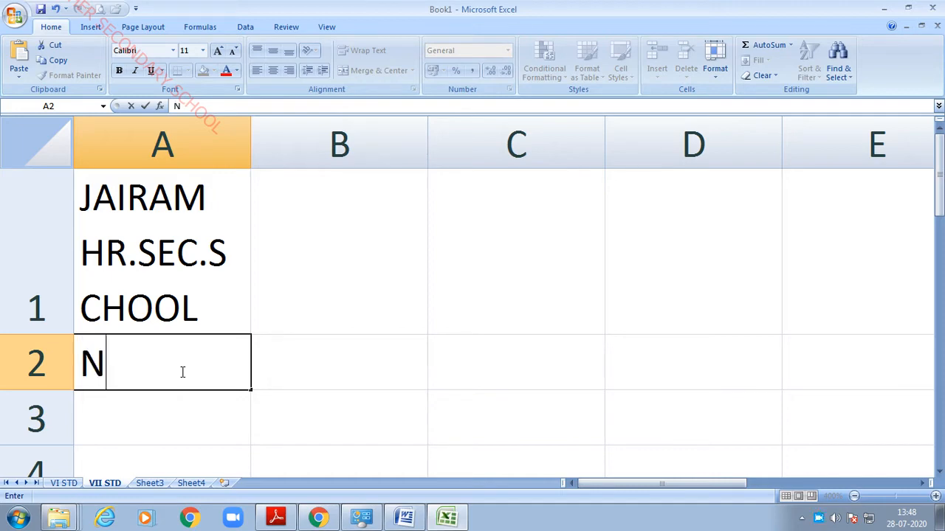
pyautogui.write('ame')
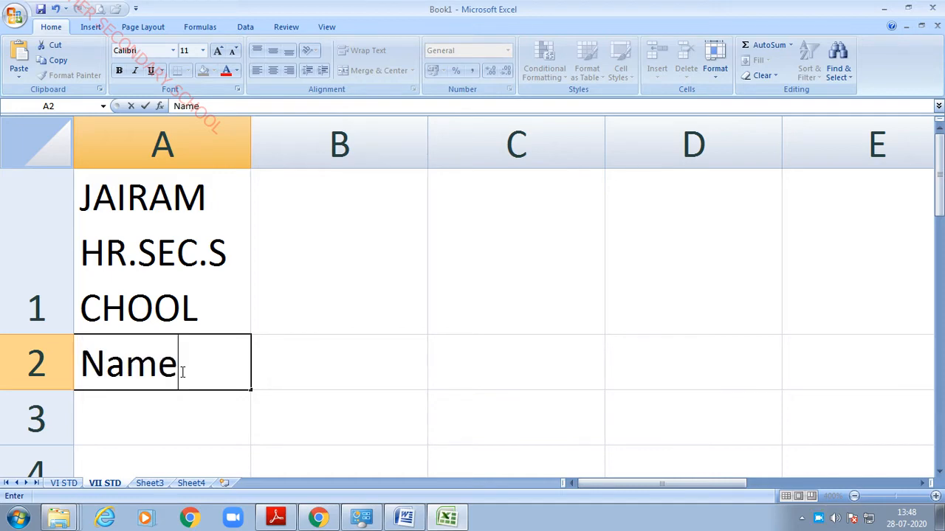
pyautogui.press('Tab')
pyautogui.write('Marks')
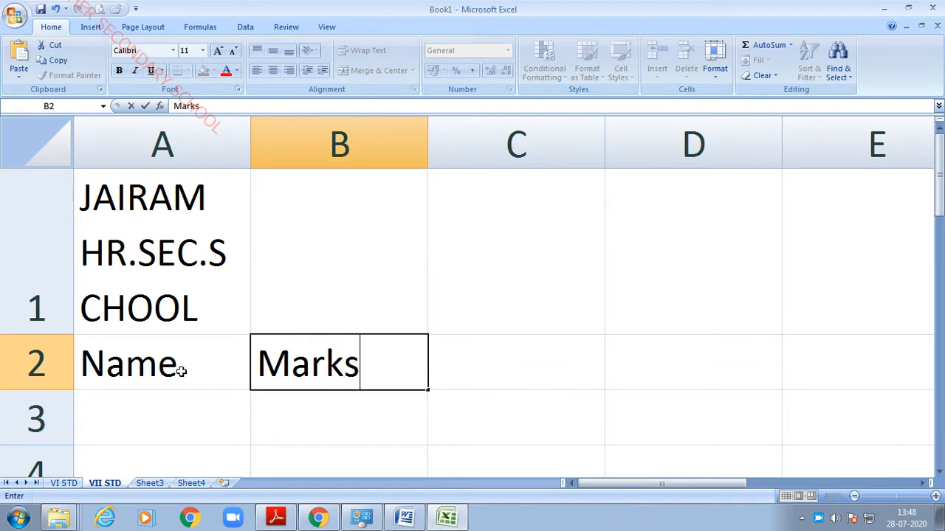
pyautogui.click(458, 430)
# Enter the three students' first names in cells A3 to A5 under the Name heading.
pyautogui.click(82, 427)
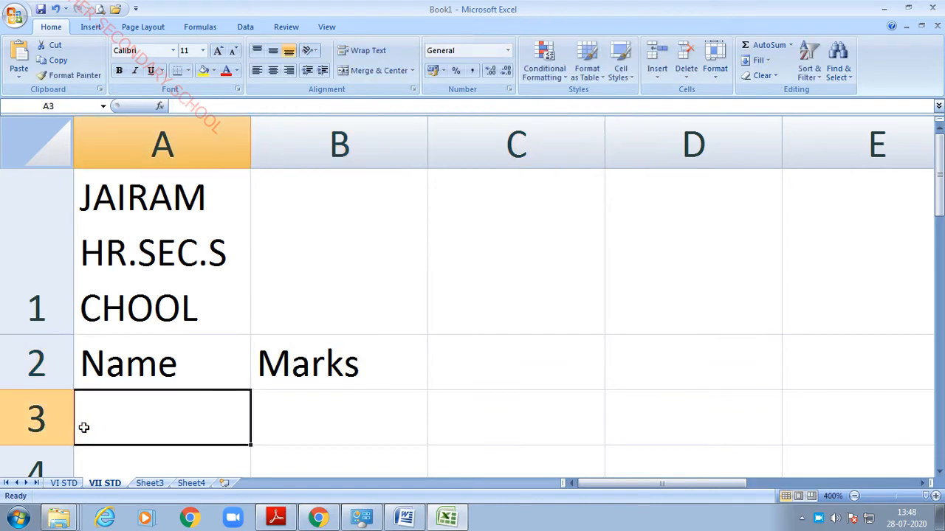
pyautogui.scroll(-2, 84, 428)
pyautogui.scroll(2, 116, 409)
pyautogui.scroll(-8, 252, 323)
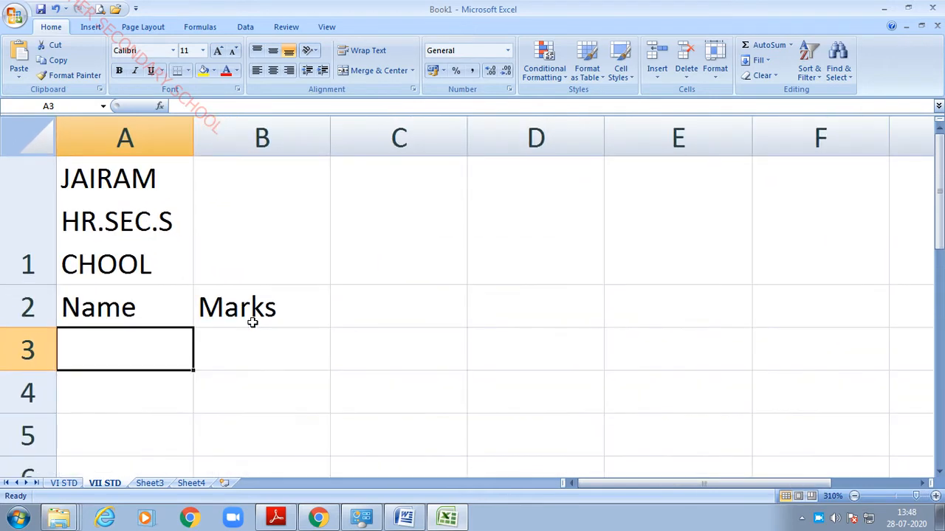
pyautogui.click(110, 365)
pyautogui.click(120, 333)
pyautogui.click(104, 359)
pyautogui.click(104, 336)
pyautogui.write('priya')
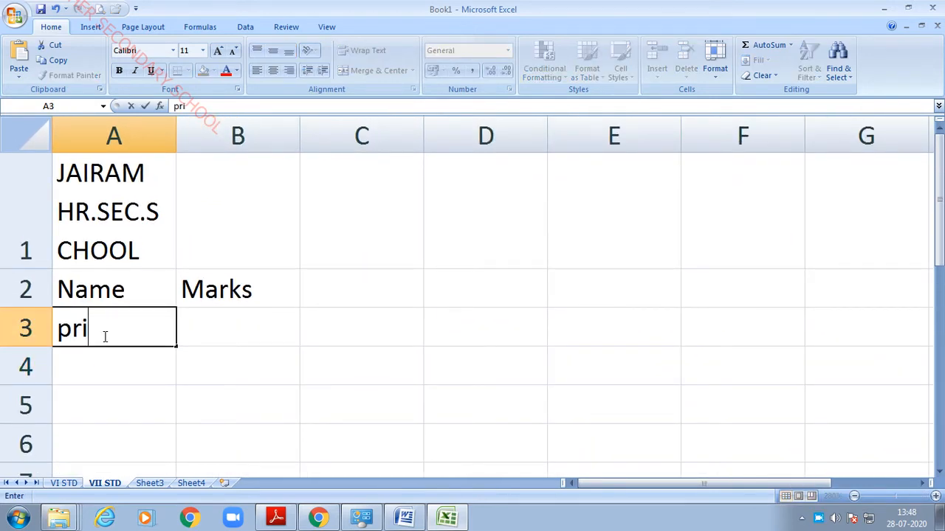
pyautogui.click(111, 367)
pyautogui.write('anu')
pyautogui.click(95, 432)
pyautogui.click(105, 411)
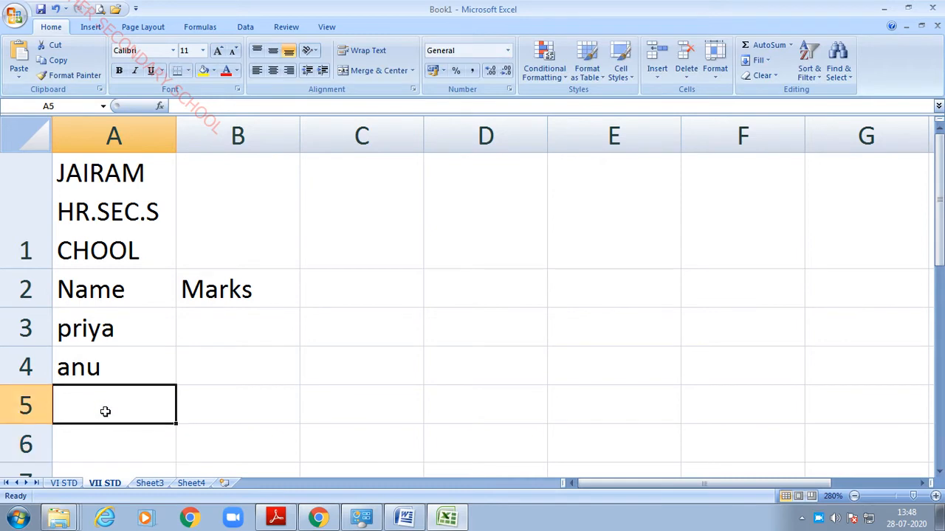
pyautogui.write('hema')
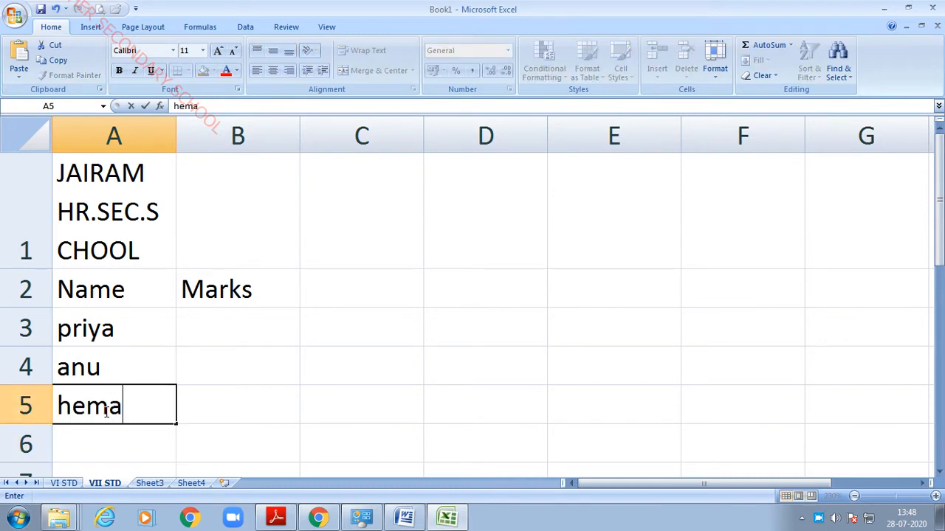
# Enter the marks 70, 100 and 40 in cells B3, B4 and B5.
pyautogui.click(215, 331)
pyautogui.click(219, 376)
pyautogui.click(236, 323)
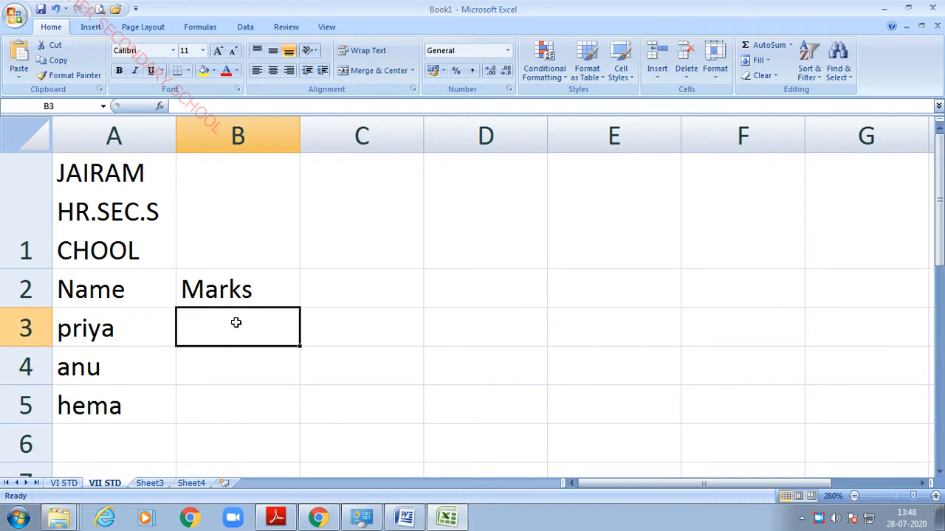
pyautogui.write('70')
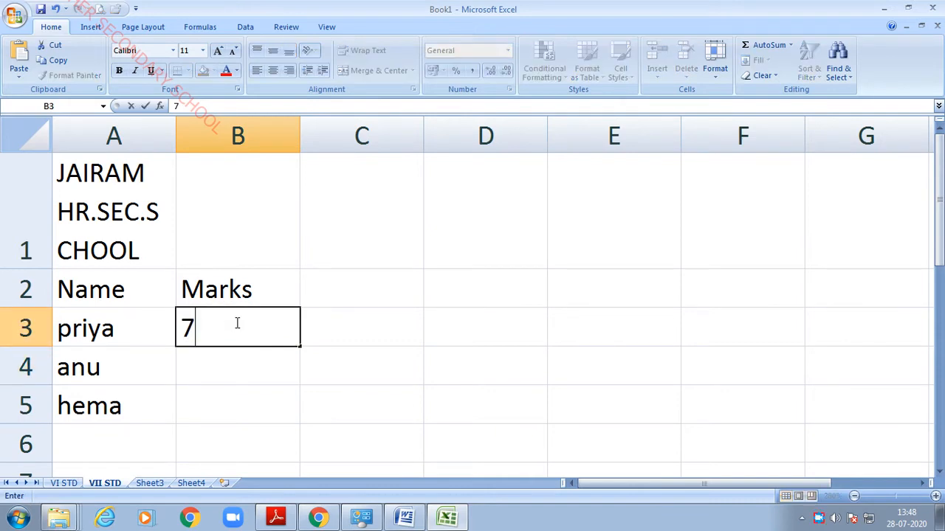
pyautogui.click(209, 354)
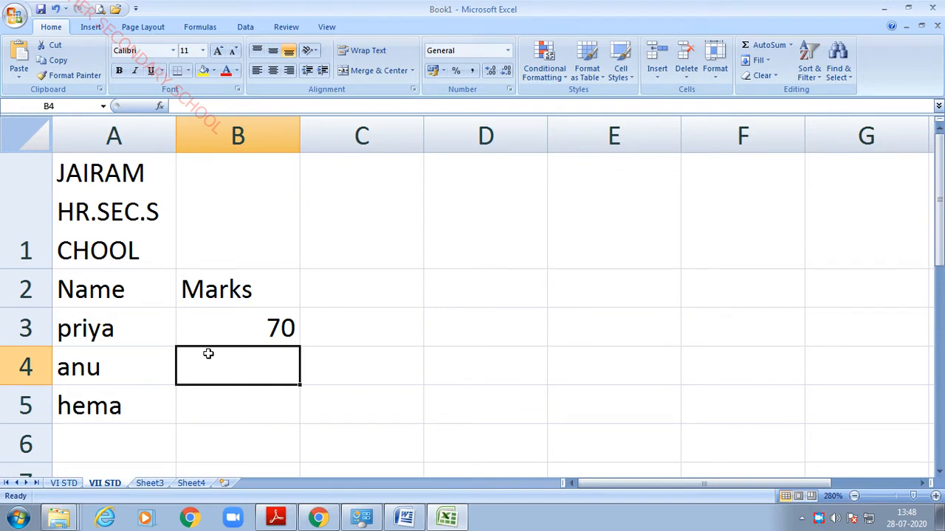
pyautogui.write('100')
pyautogui.click(230, 422)
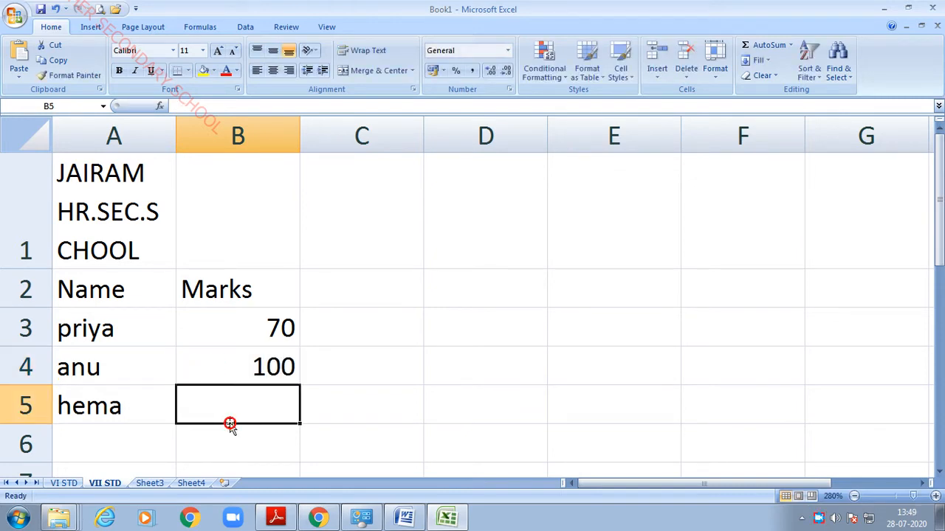
pyautogui.write('40')
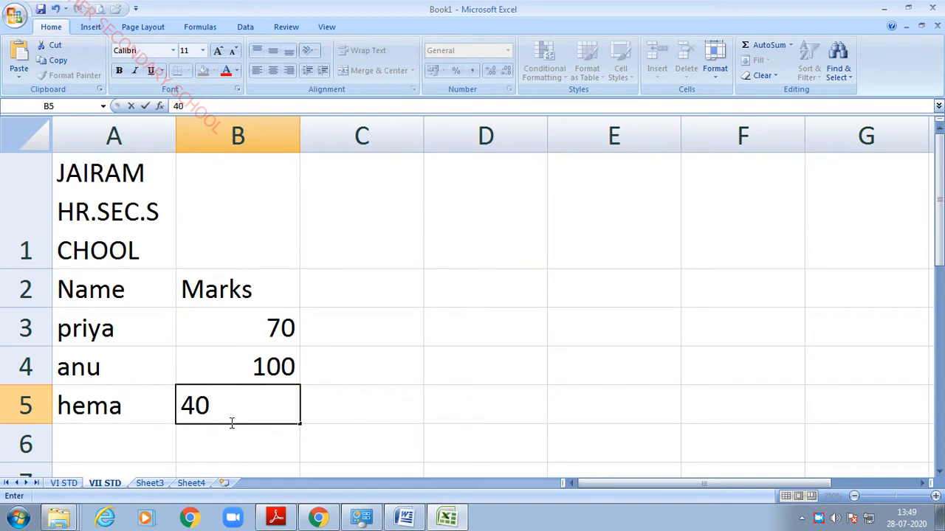
pyautogui.click(524, 402)
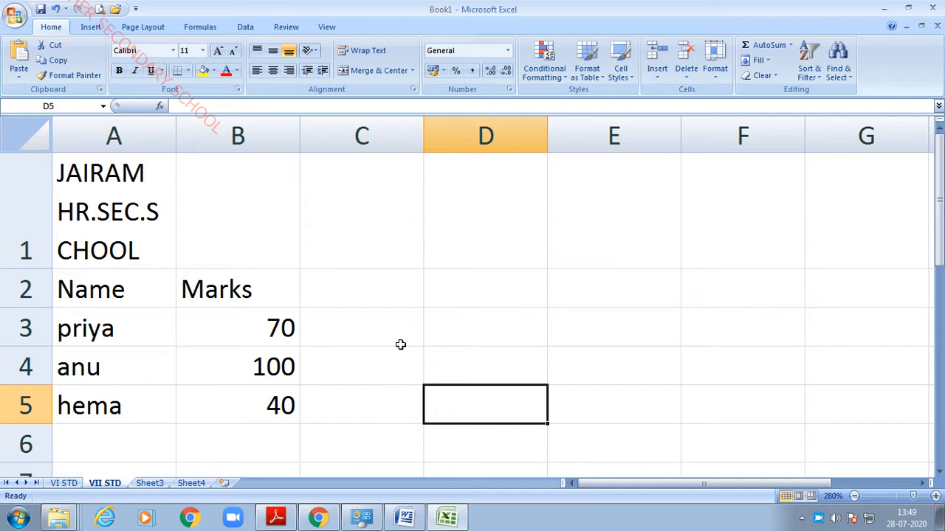
# Merge and center the school title across cells A1 and B1.
pyautogui.click(303, 353)
pyautogui.click(252, 258)
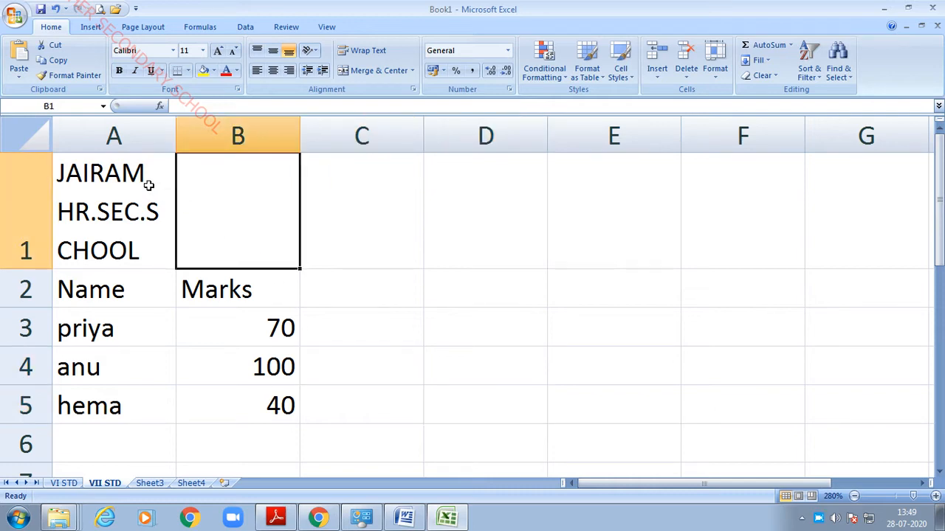
pyautogui.click(107, 166)
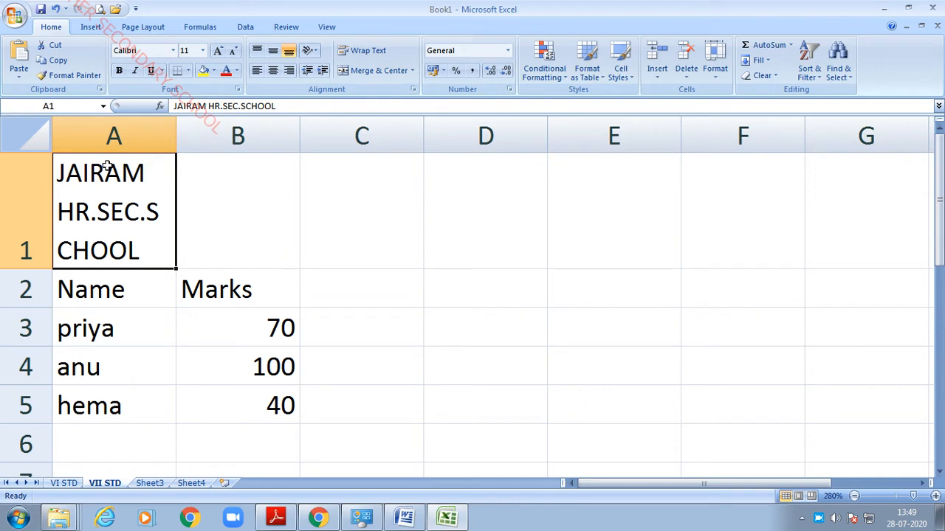
pyautogui.moveTo(111, 185); pyautogui.dragTo(289, 240)
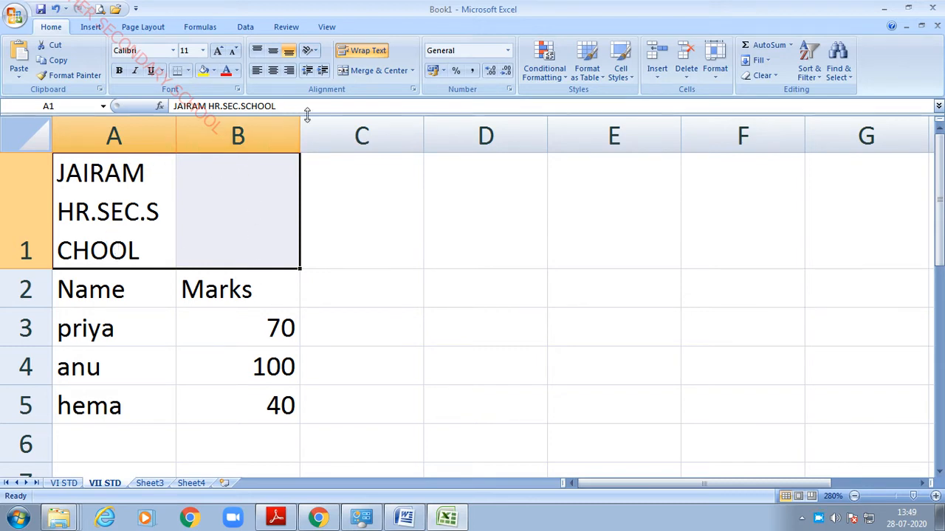
pyautogui.click(376, 71)
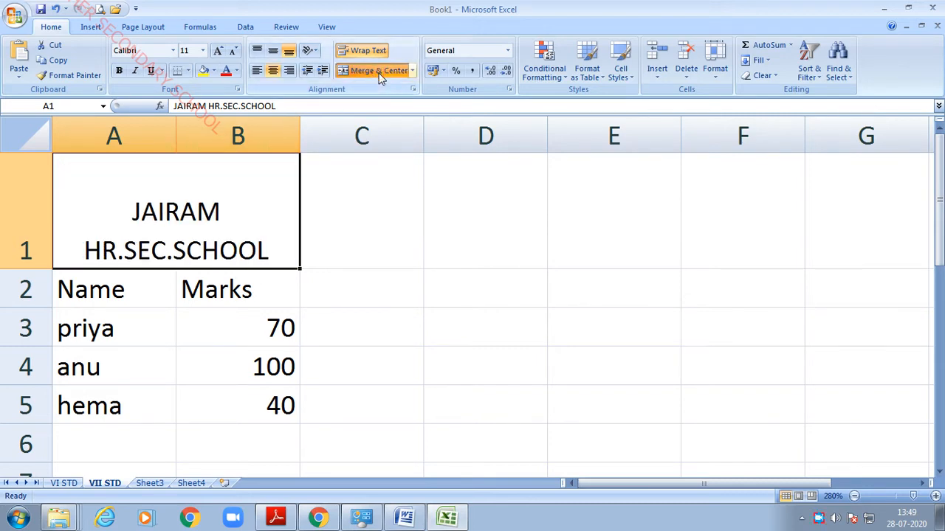
pyautogui.click(377, 280)
pyautogui.click(137, 336)
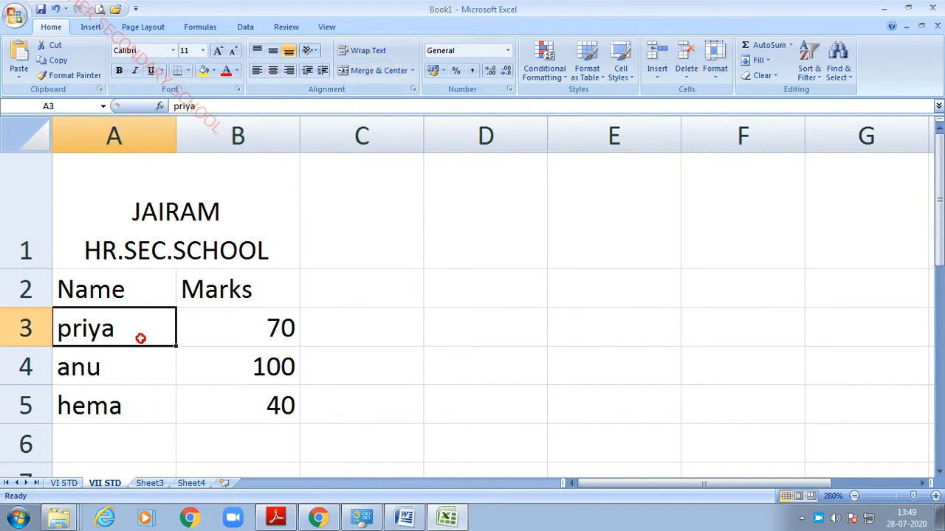
pyautogui.click(105, 170)
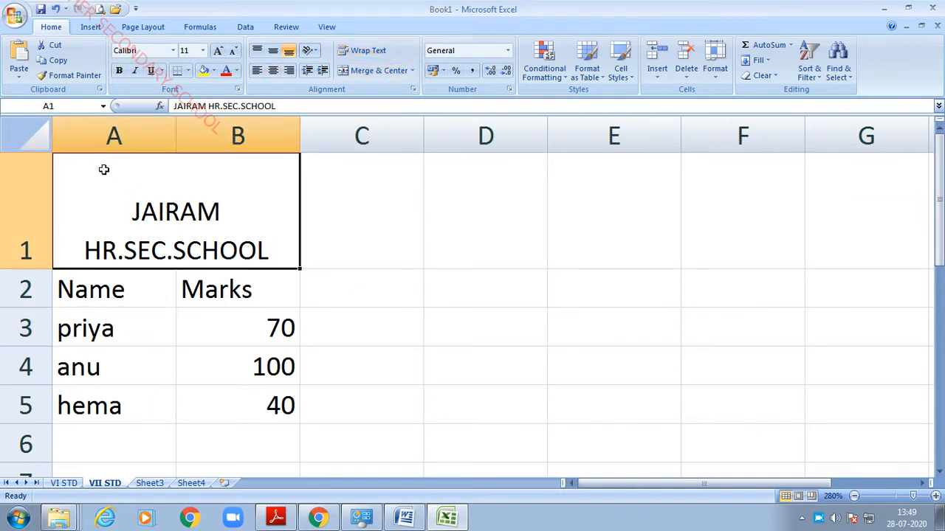
pyautogui.moveTo(143, 190); pyautogui.dragTo(191, 399)
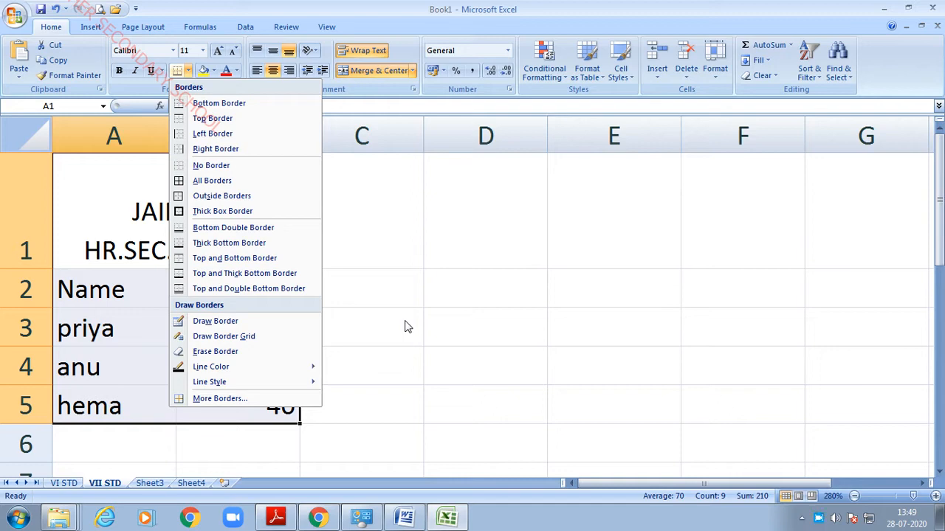
pyautogui.click(399, 380)
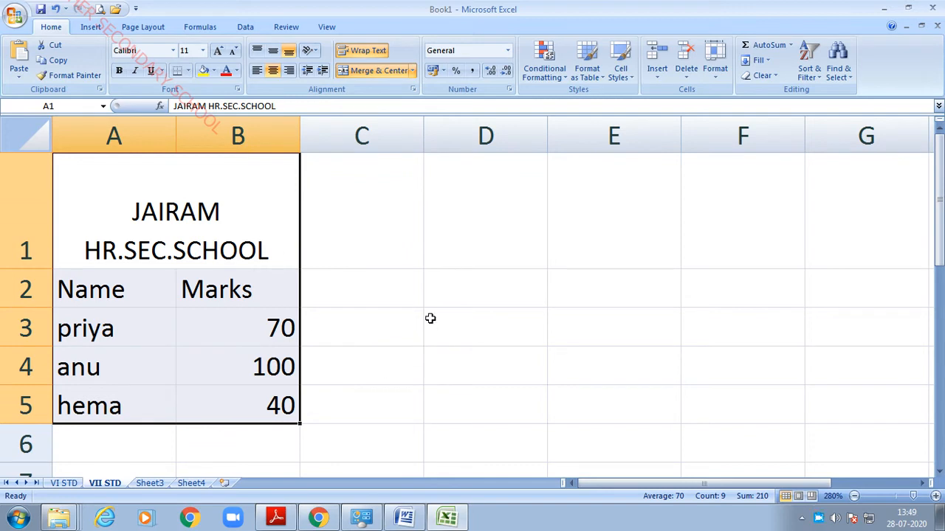
pyautogui.click(413, 256)
# Apply All Borders to the whole marks table, from the merged title down to cell B5.
pyautogui.moveTo(84, 183); pyautogui.dragTo(255, 393)
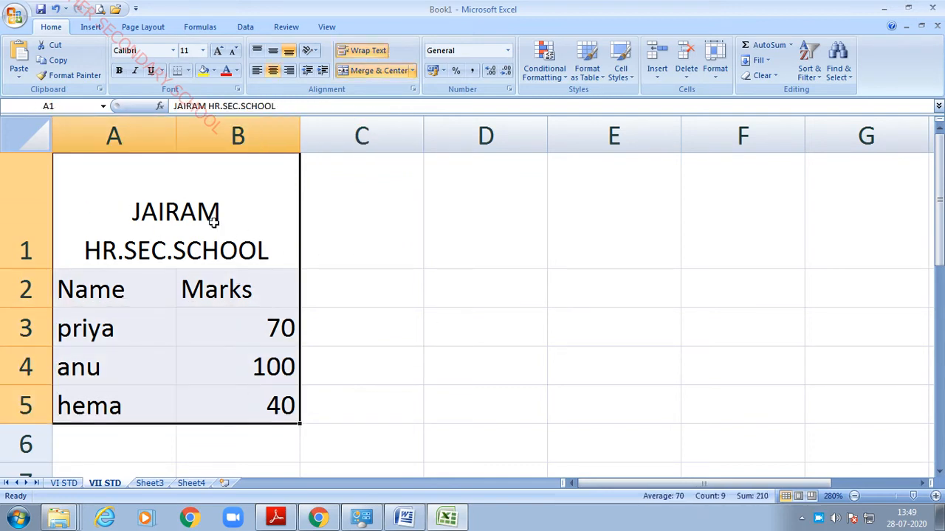
pyautogui.click(189, 72)
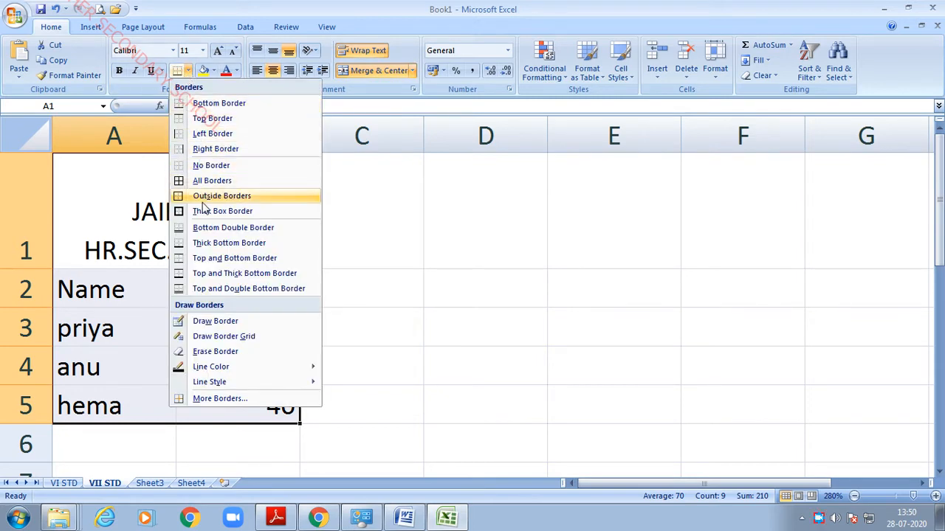
pyautogui.click(192, 181)
pyautogui.click(480, 264)
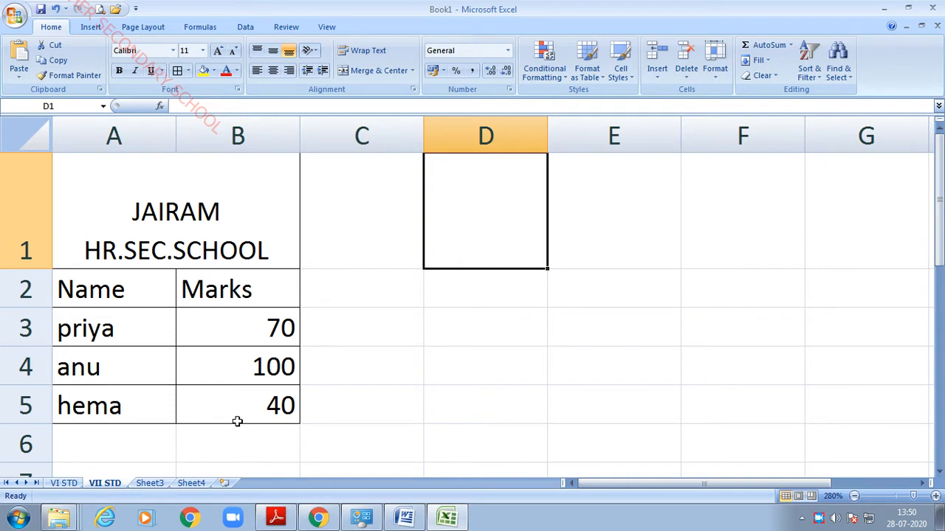
pyautogui.click(398, 335)
# Middle-align the school title vertically within its merged cell.
pyautogui.click(221, 195)
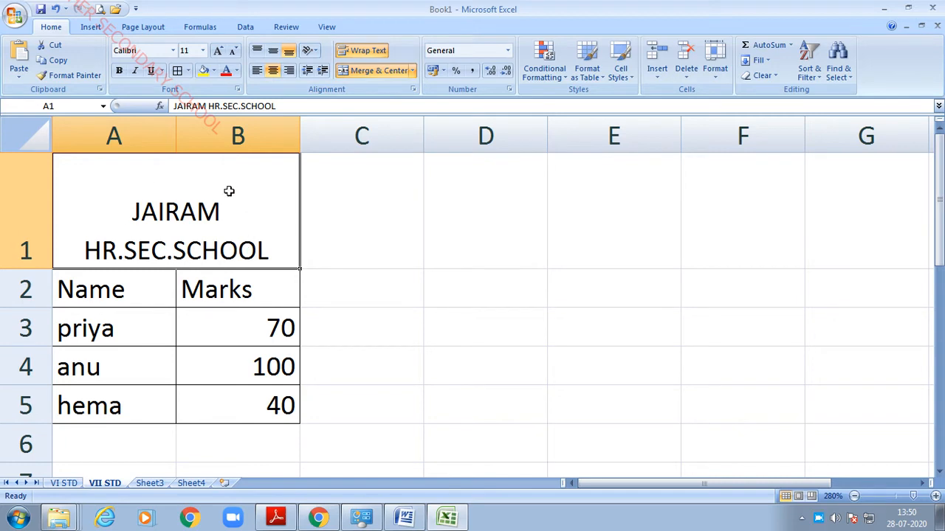
pyautogui.click(271, 54)
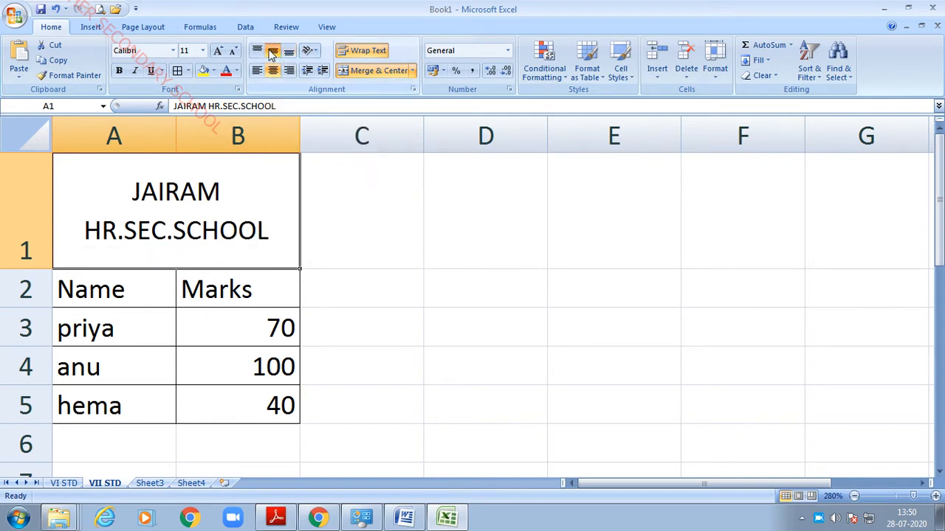
pyautogui.click(510, 352)
# Center the headings, names and marks in cells A2 to B5 horizontally.
pyautogui.moveTo(122, 328); pyautogui.dragTo(122, 418)
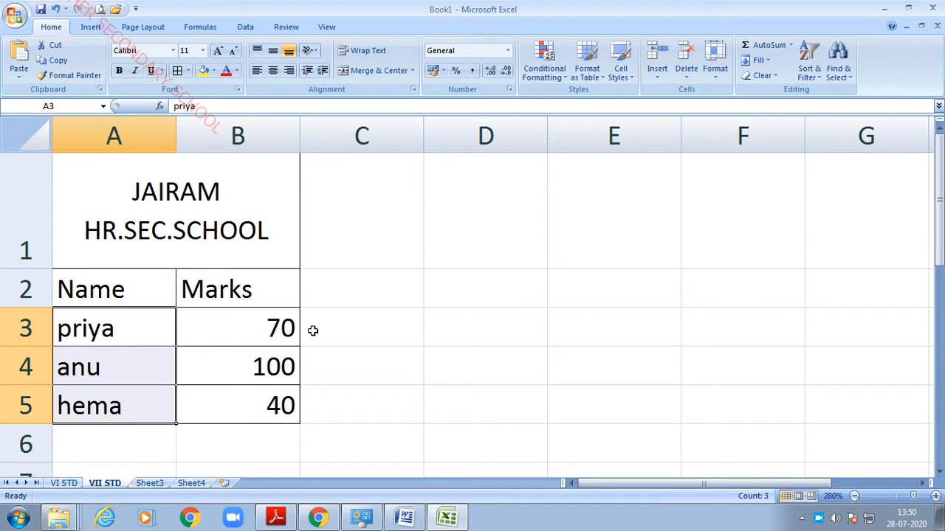
pyautogui.moveTo(255, 325); pyautogui.dragTo(258, 402)
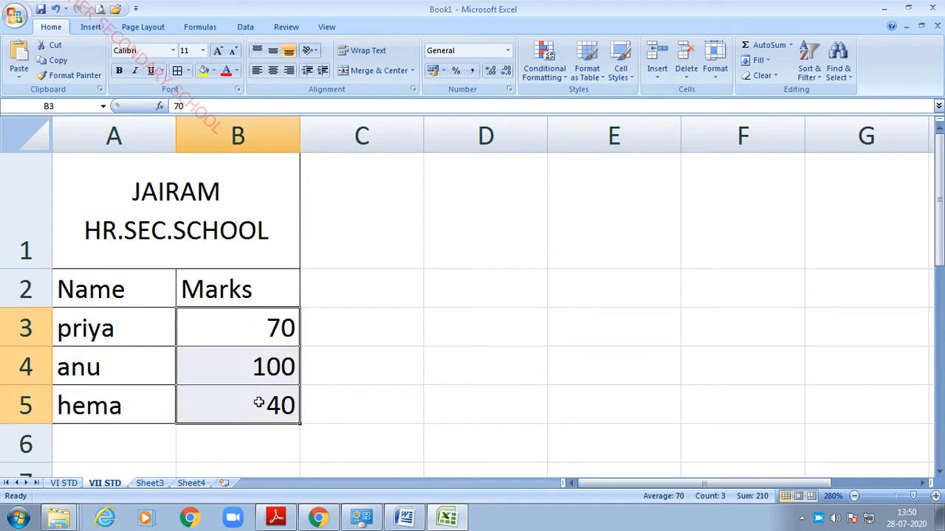
pyautogui.click(434, 380)
pyautogui.moveTo(94, 295); pyautogui.dragTo(246, 402)
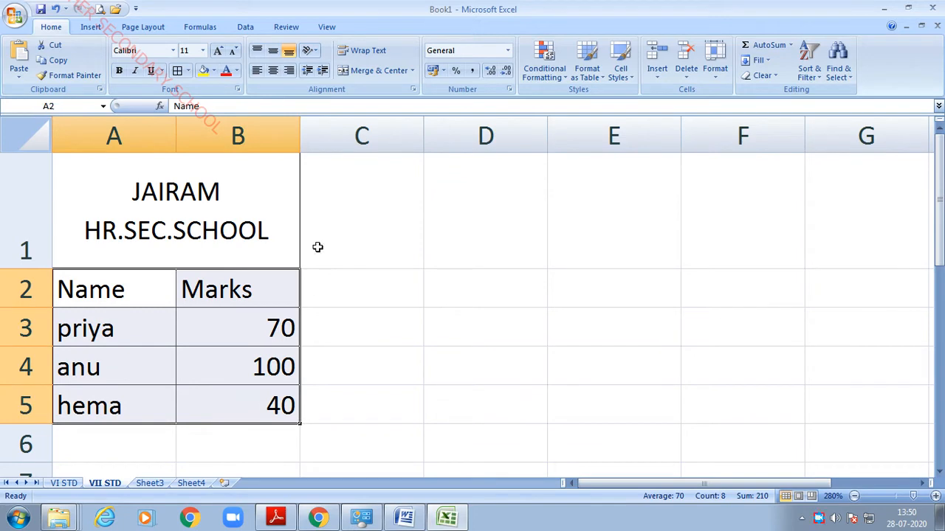
pyautogui.click(272, 71)
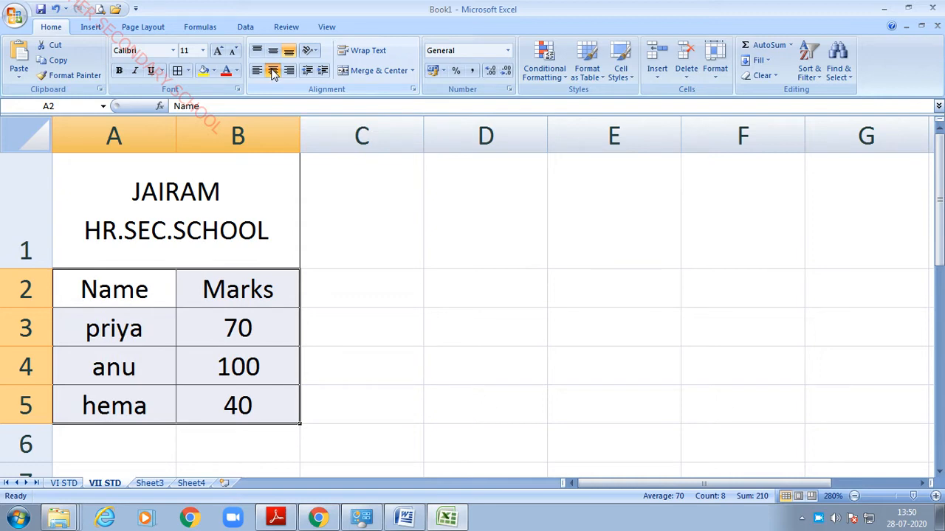
# Widen columns B and A slightly to give the marks table more room.
pyautogui.moveTo(298, 128); pyautogui.dragTo(319, 129)
pyautogui.moveTo(175, 132); pyautogui.dragTo(187, 131)
pyautogui.click(568, 312)
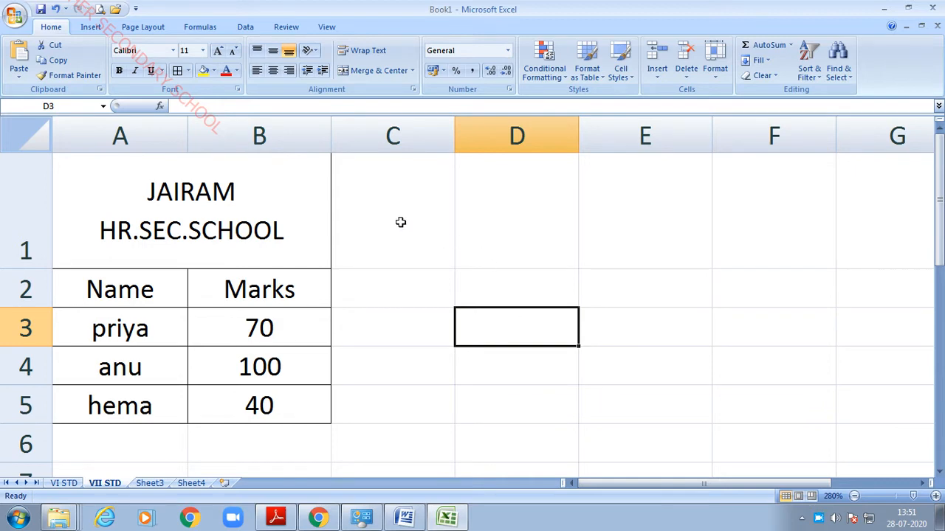
# Set the font color of the merged school title in A1 to the standard red.
pyautogui.click(122, 183)
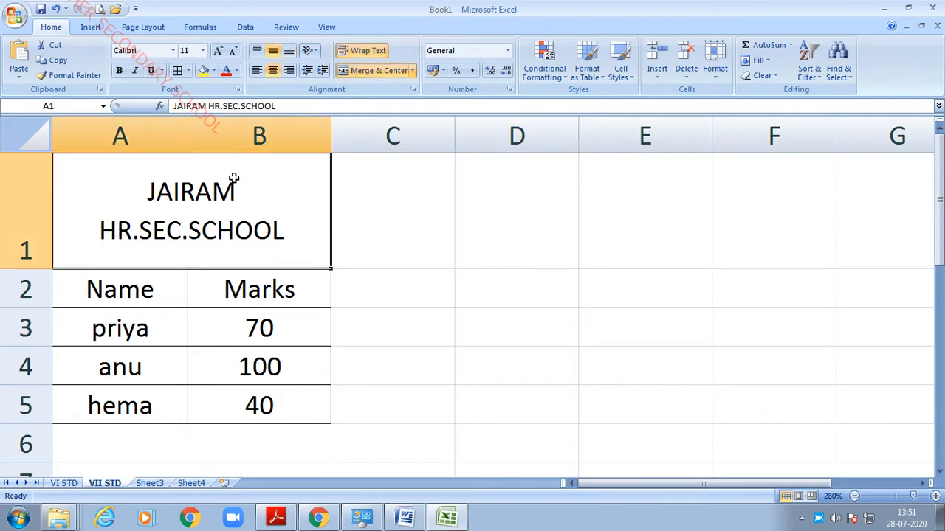
pyautogui.click(238, 71)
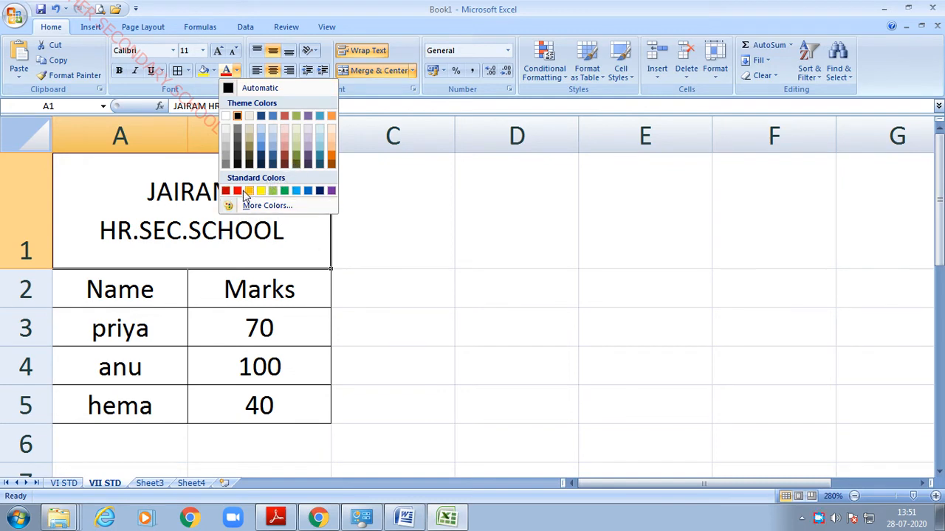
pyautogui.click(241, 193)
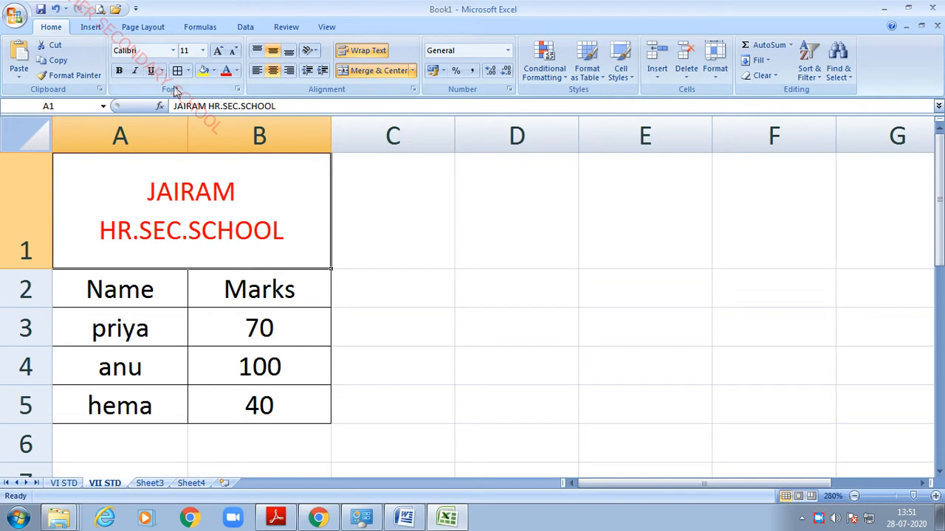
# Format the school title as bold, italic and underlined.
pyautogui.click(119, 72)
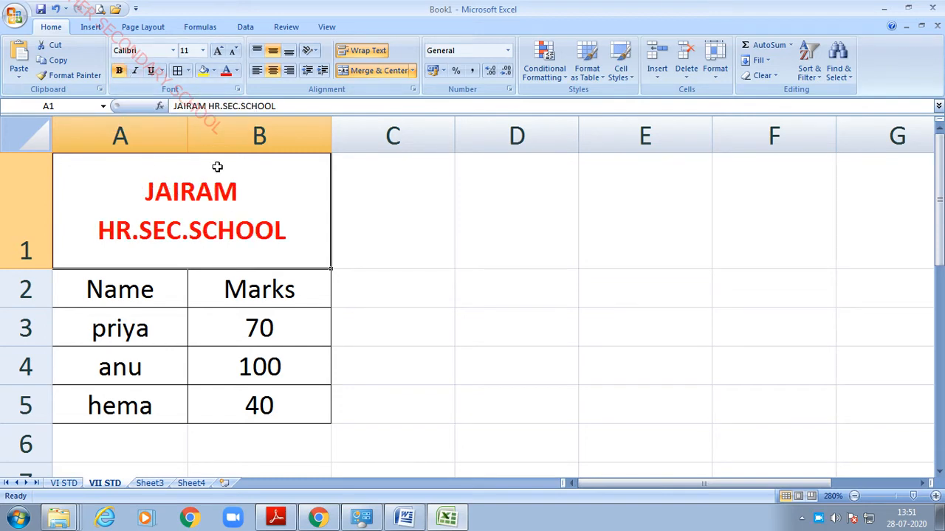
pyautogui.click(136, 71)
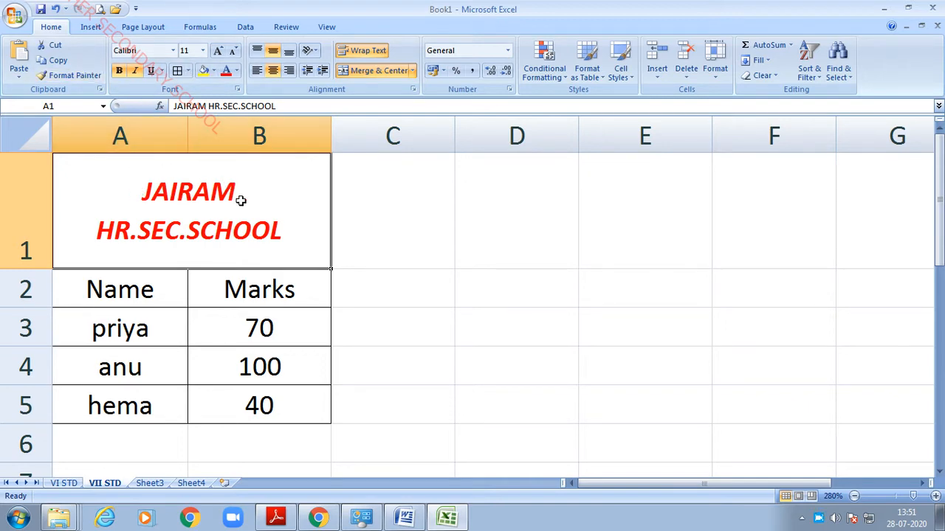
pyautogui.click(152, 74)
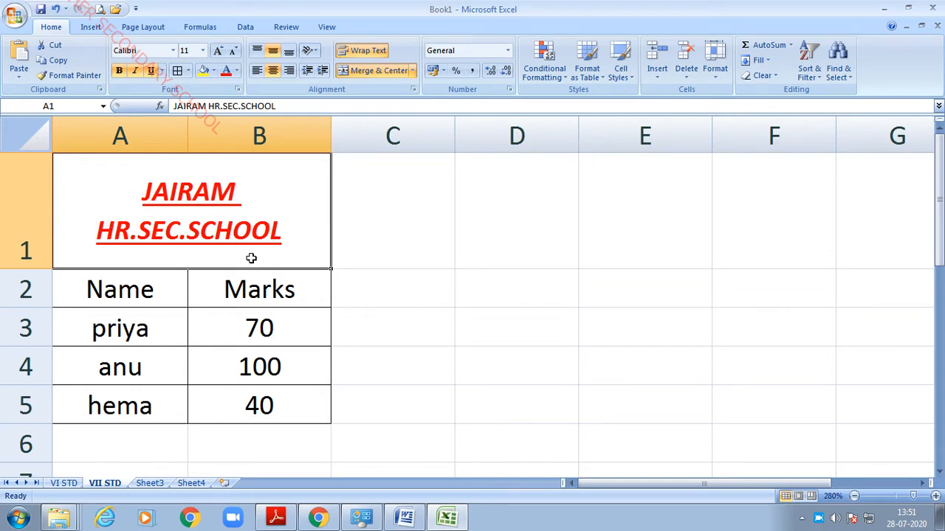
pyautogui.click(435, 229)
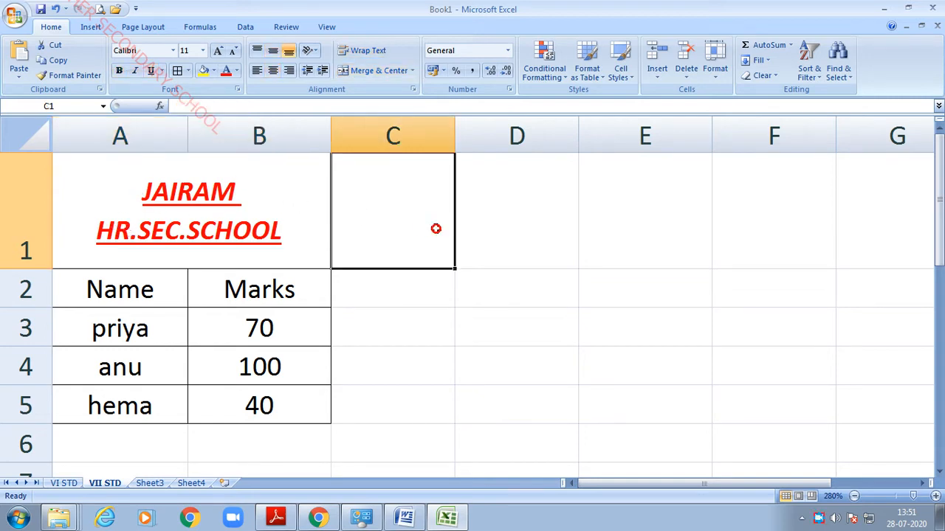
# Try a yellow fill on the merged title cell, and clear it again with No Fill.
pyautogui.click(146, 183)
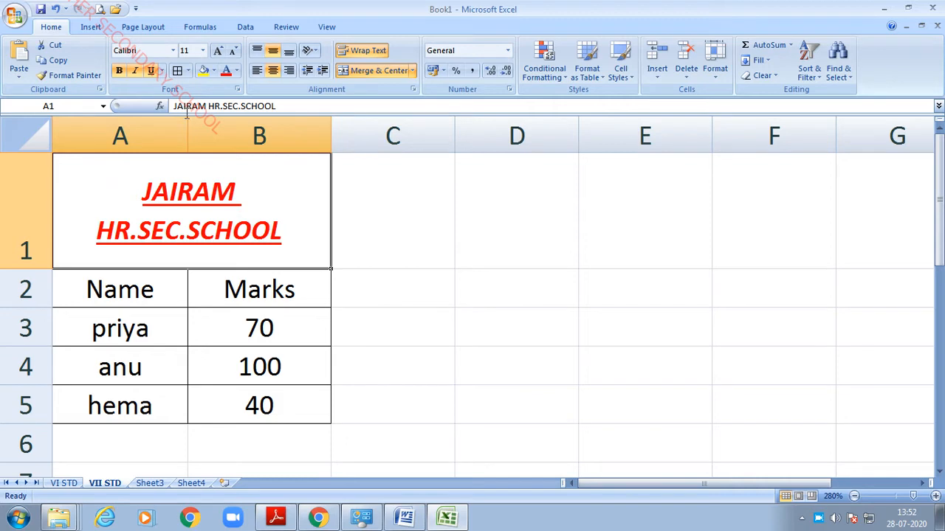
pyautogui.click(213, 71)
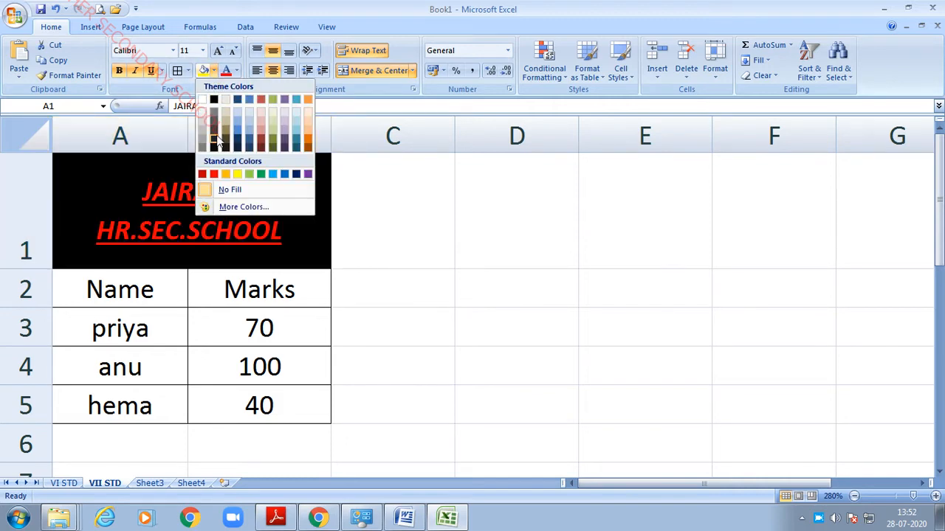
pyautogui.click(237, 175)
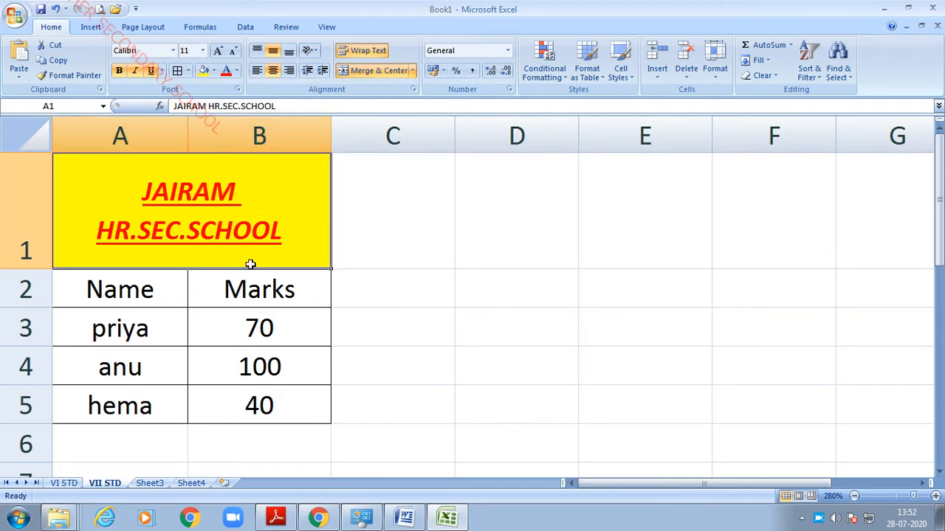
pyautogui.click(215, 71)
pyautogui.click(211, 193)
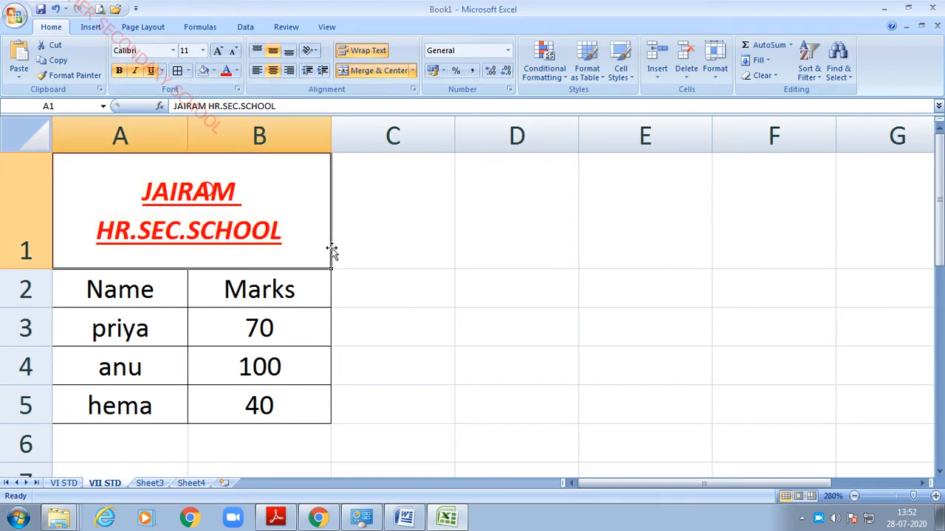
pyautogui.click(536, 299)
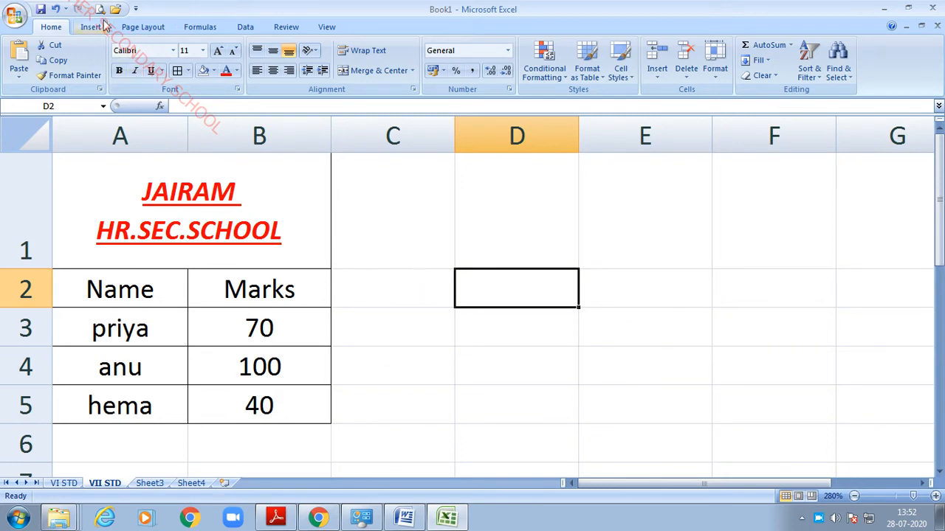
# Insert a basic pie chart from the whole marks table, A1 to B5.
pyautogui.click(293, 327)
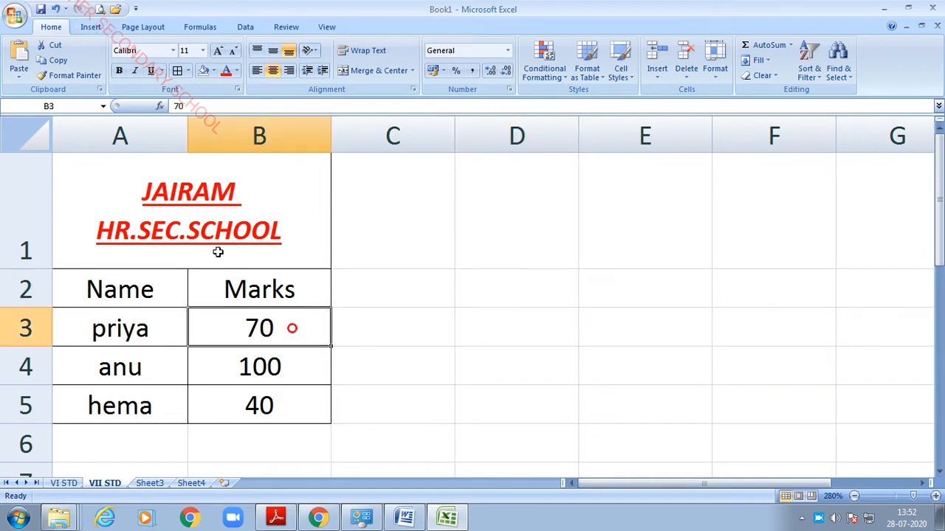
pyautogui.moveTo(188, 179); pyautogui.dragTo(185, 405)
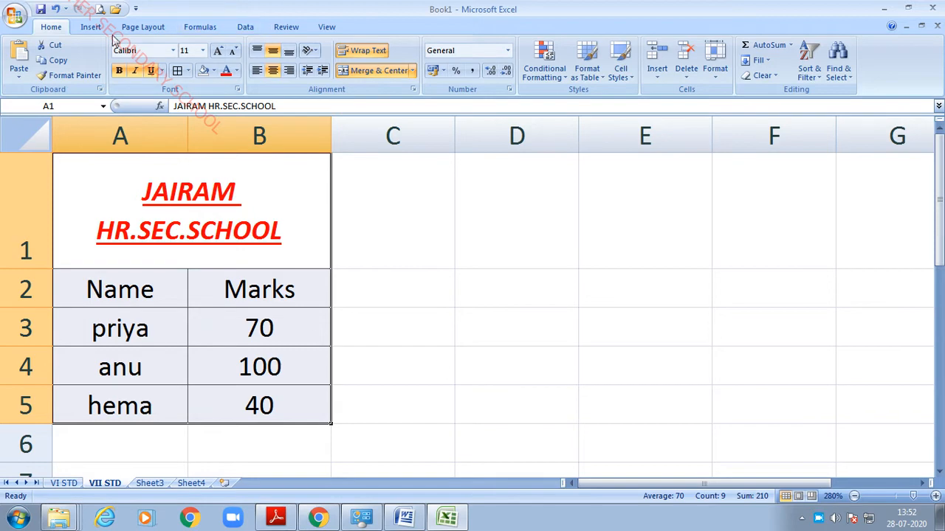
pyautogui.click(87, 28)
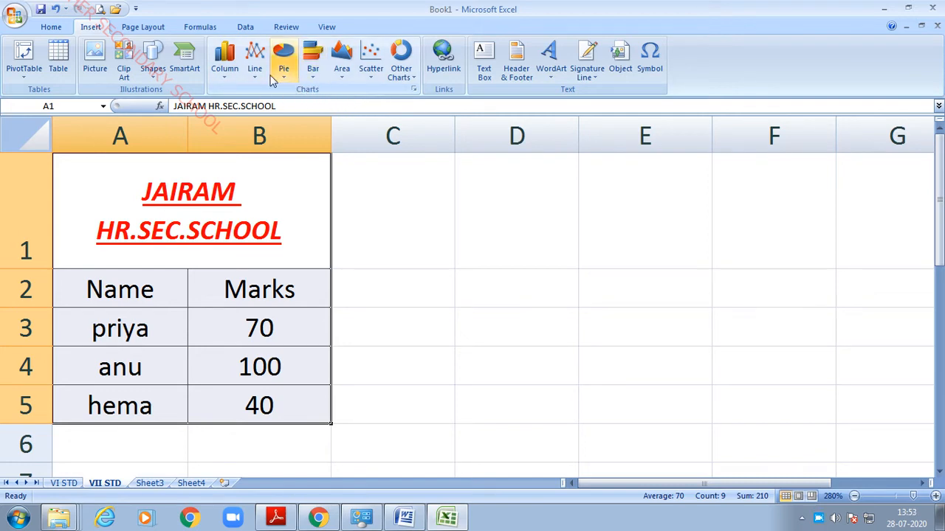
pyautogui.click(414, 89)
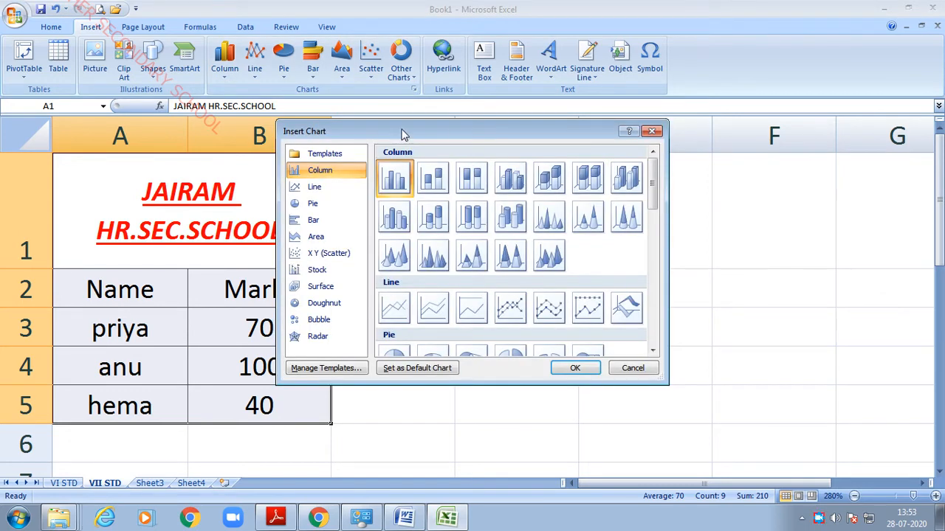
pyautogui.moveTo(403, 135); pyautogui.dragTo(499, 144)
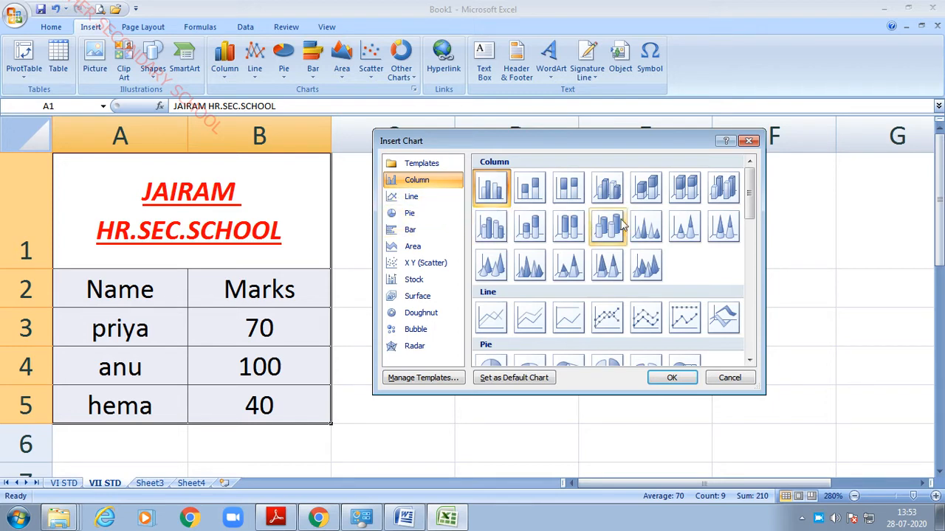
pyautogui.click(410, 213)
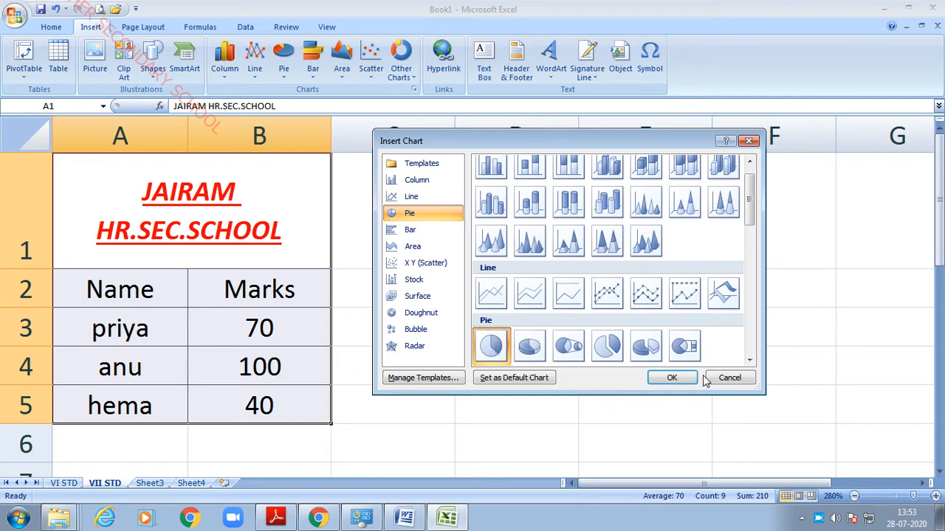
pyautogui.click(678, 378)
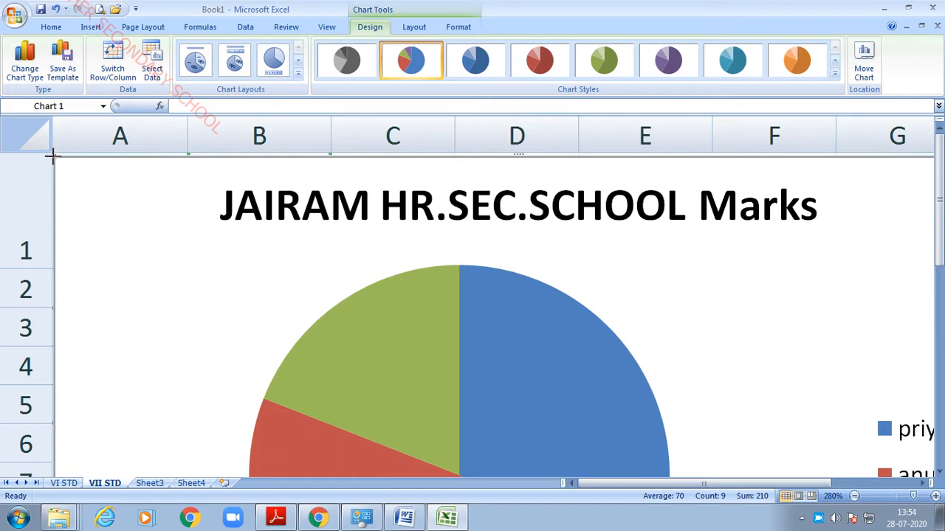
# Shrink the pie chart to about 4.18 cm high and 4.59 cm wide so it clears the marks table.
pyautogui.moveTo(51, 153); pyautogui.dragTo(420, 339)
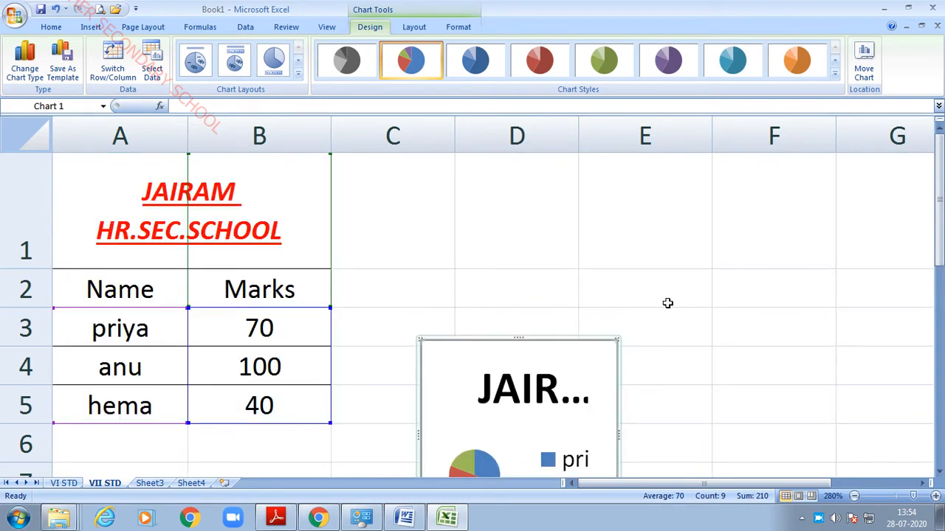
pyautogui.scroll(-2, 667, 303)
pyautogui.scroll(2, 637, 295)
pyautogui.moveTo(724, 251); pyautogui.dragTo(758, 223)
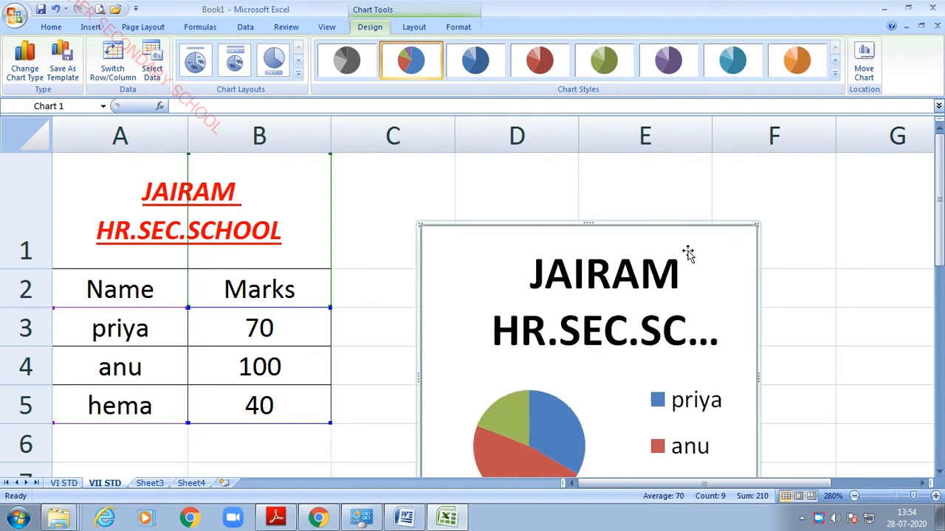
# Move the pie chart slightly upward beside the marks table, starting level with row 1.
pyautogui.moveTo(607, 232); pyautogui.dragTo(615, 204)
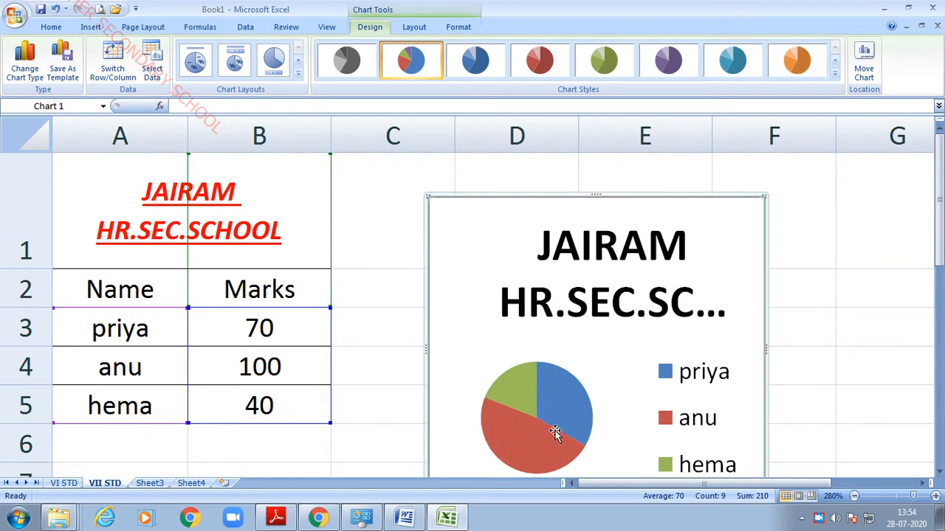
pyautogui.click(614, 251)
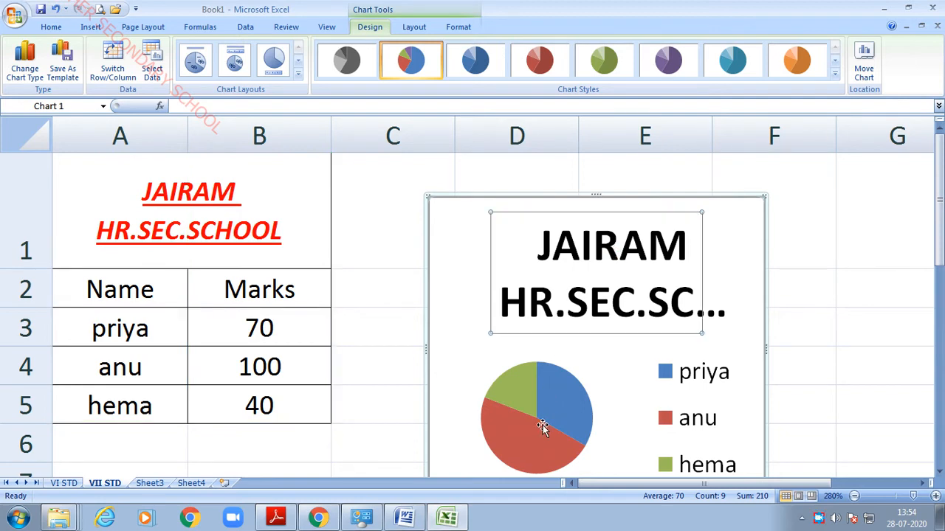
pyautogui.click(567, 424)
pyautogui.click(632, 198)
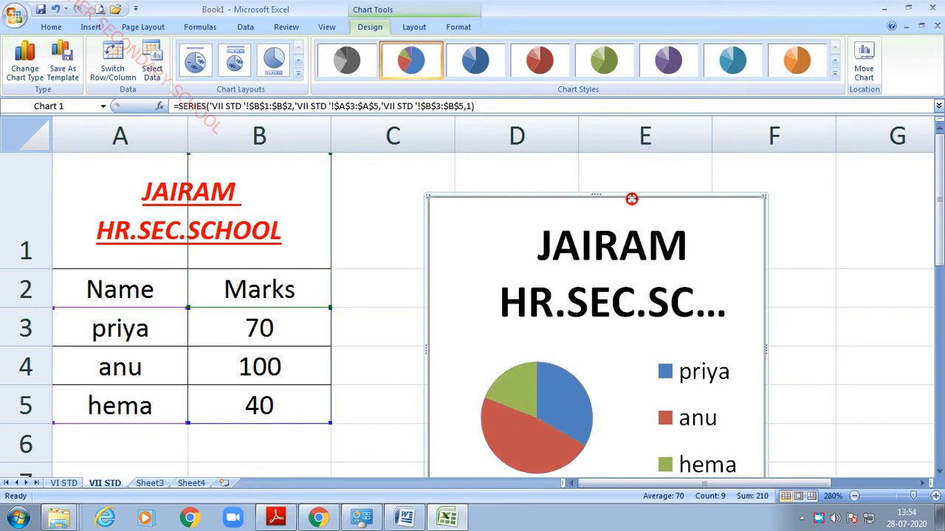
pyautogui.moveTo(632, 190); pyautogui.dragTo(632, 181)
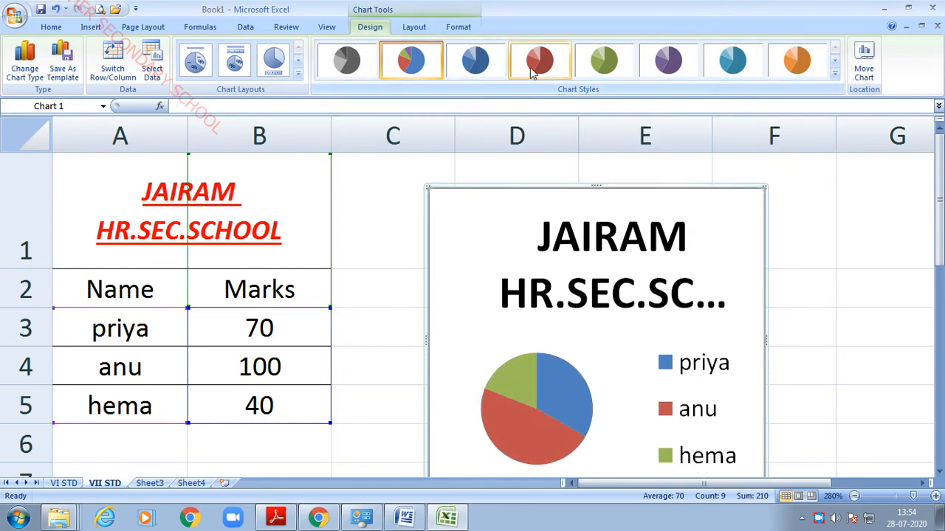
# Apply the black-background chart style with multicolored bevelled slices to the pie chart.
pyautogui.click(447, 31)
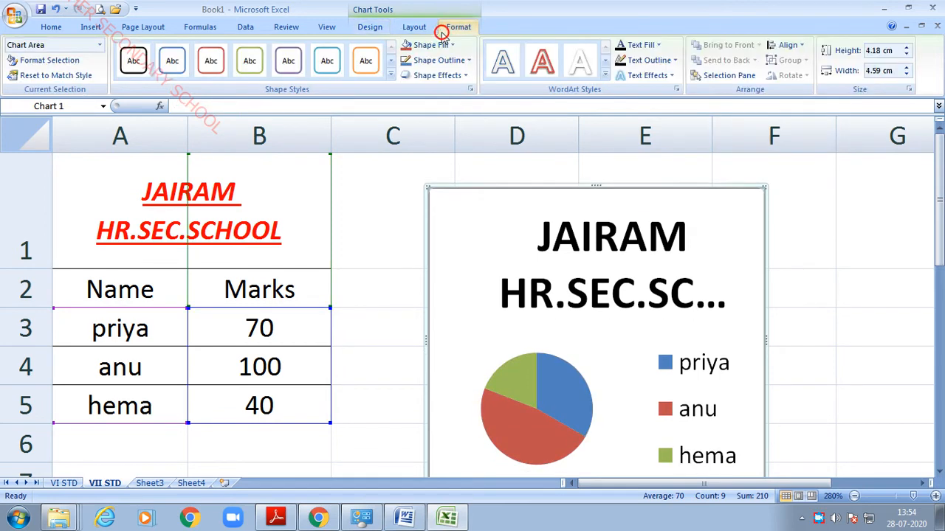
pyautogui.click(375, 31)
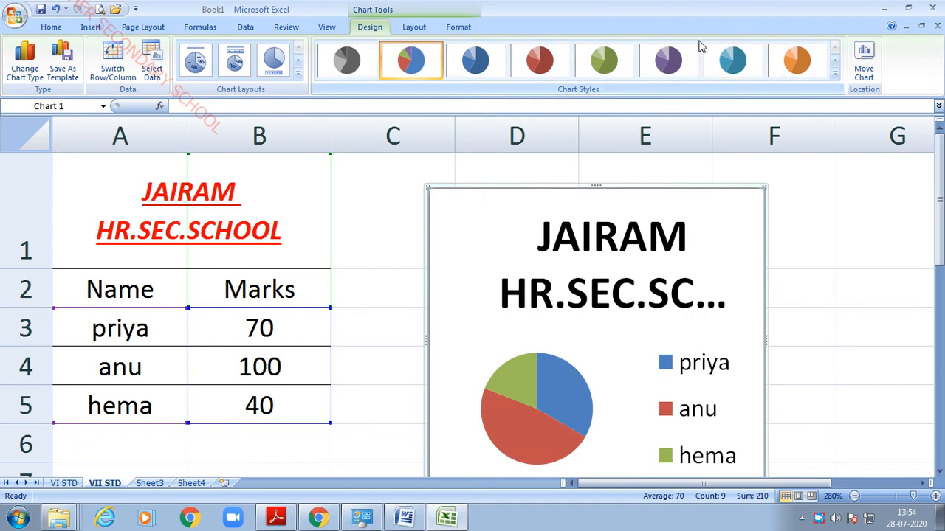
pyautogui.click(836, 63)
pyautogui.click(835, 73)
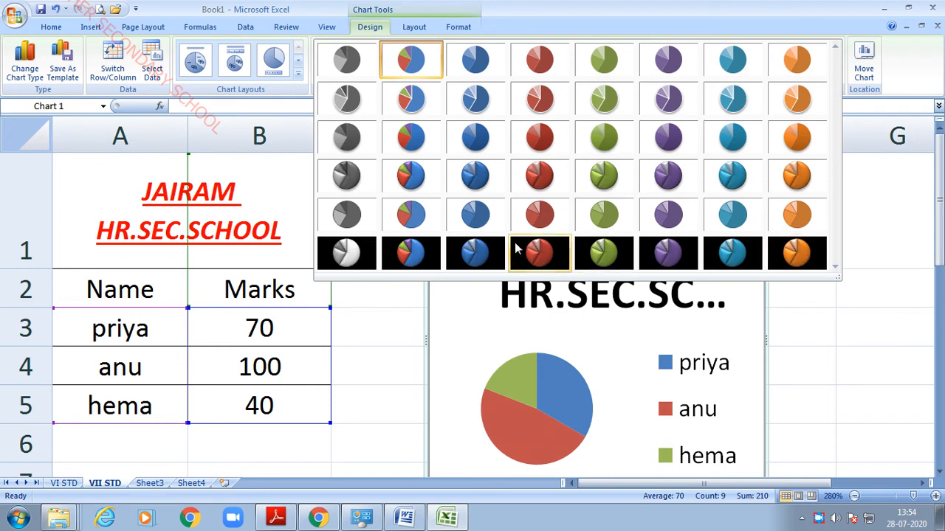
pyautogui.click(437, 255)
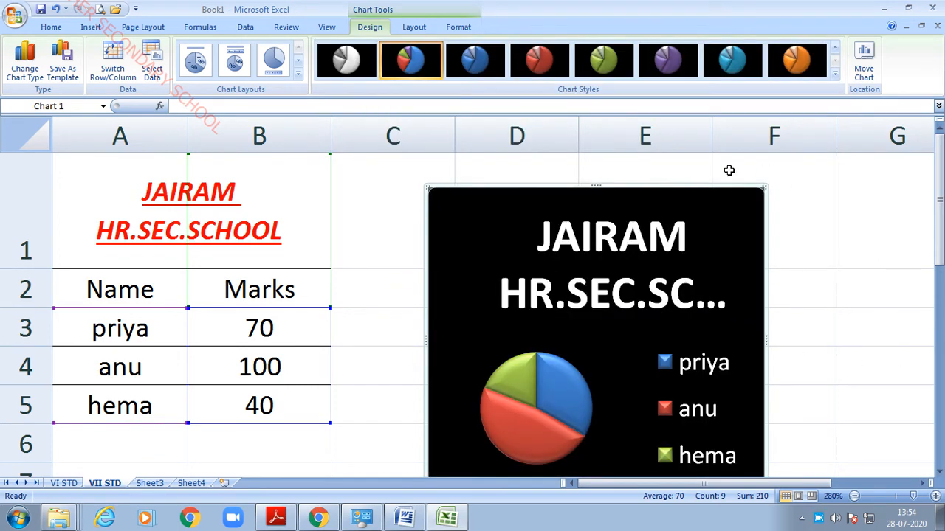
pyautogui.click(600, 245)
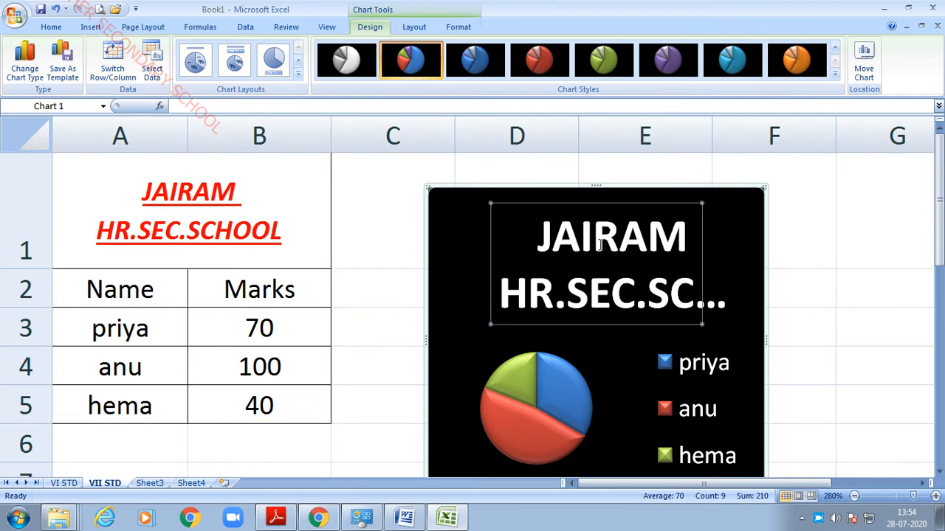
pyautogui.click(425, 30)
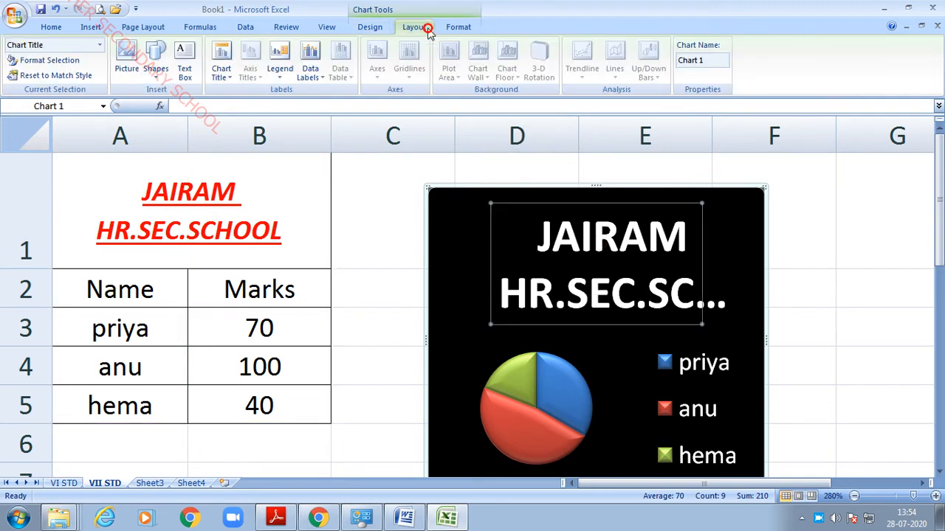
pyautogui.click(458, 28)
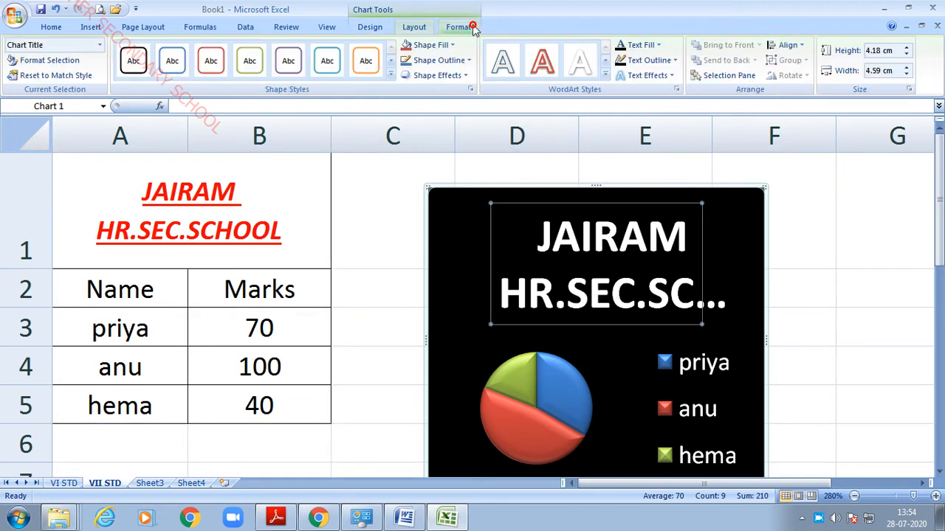
pyautogui.click(610, 250)
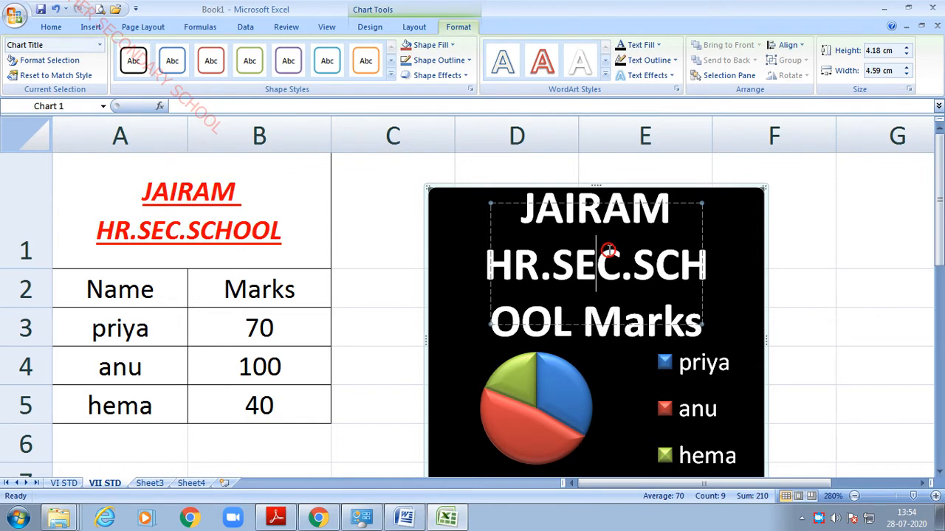
pyautogui.click(659, 44)
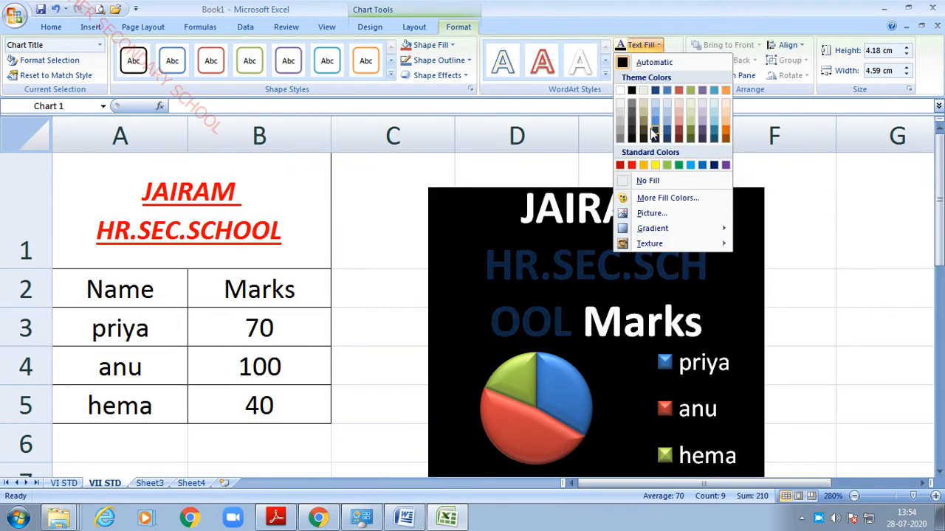
pyautogui.click(728, 334)
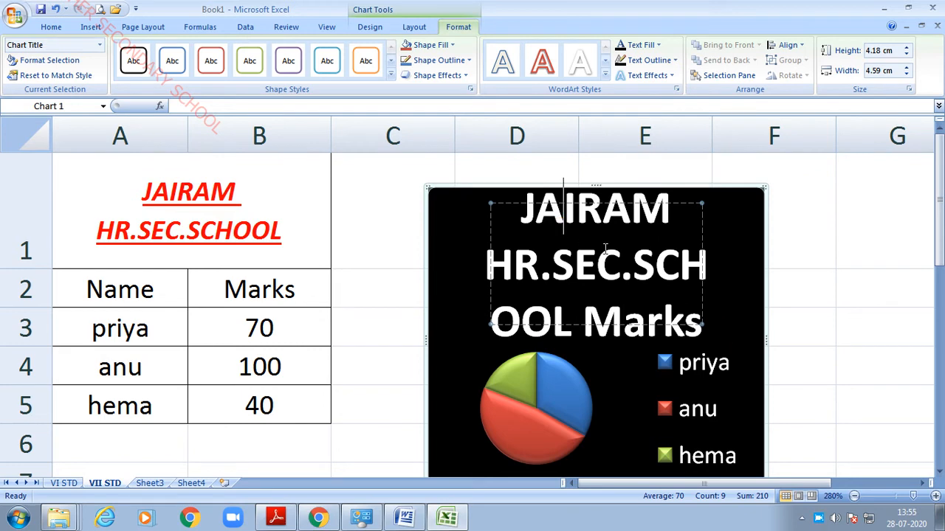
# Undo the black-background bevelled style on the pie chart.
pyautogui.hotkey('ctrl', 'z')
# Give the pie chart's title text a yellow outline and a dark red theme-color fill.
pyautogui.click(668, 274)
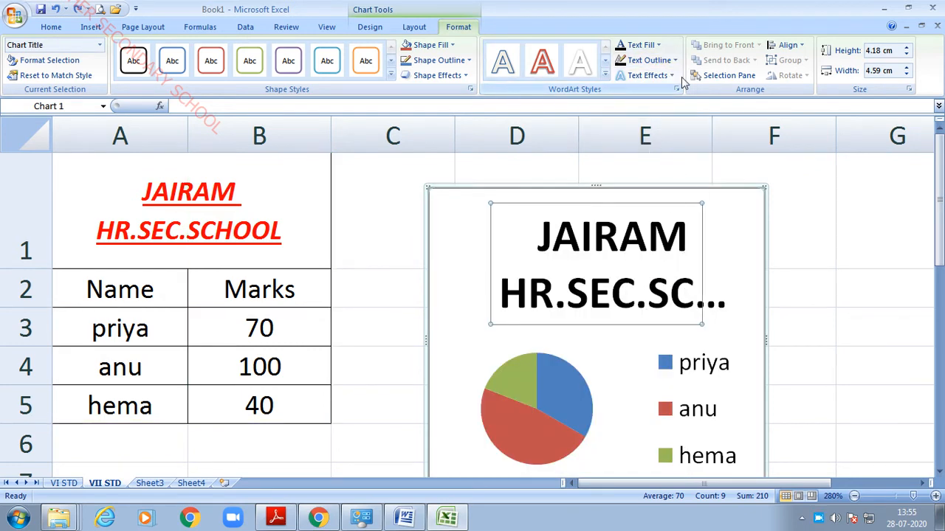
pyautogui.click(675, 60)
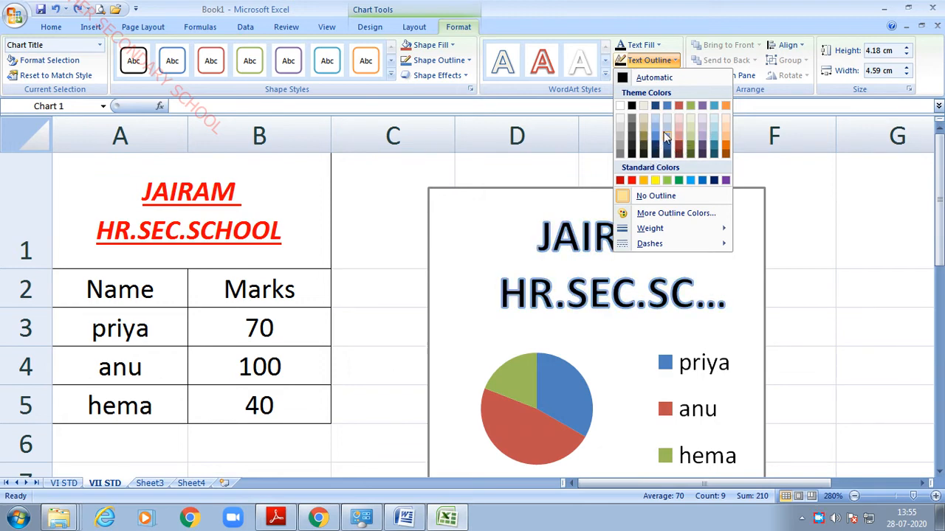
pyautogui.click(656, 180)
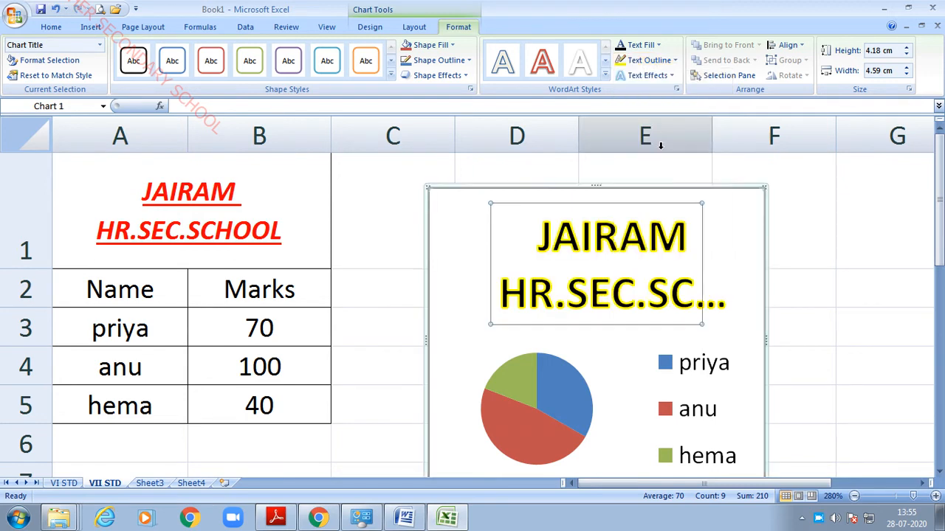
pyautogui.click(661, 46)
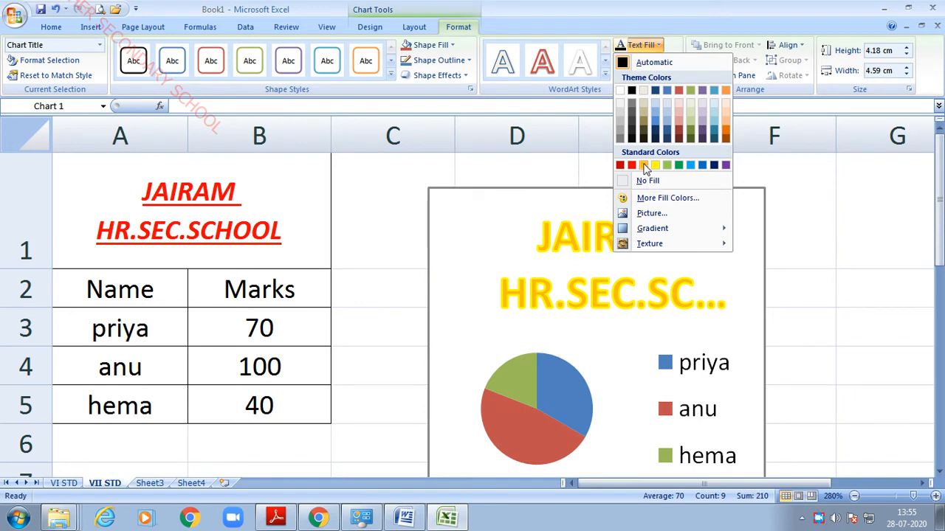
pyautogui.click(678, 135)
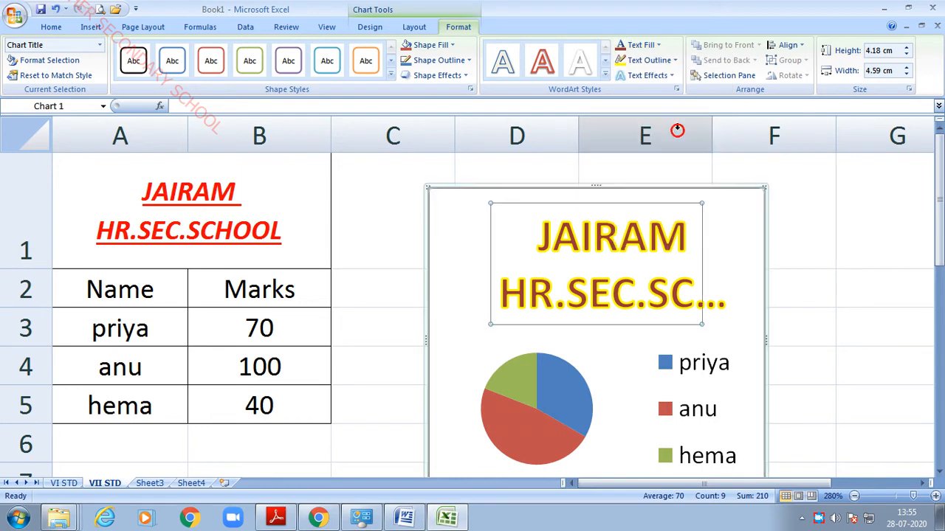
pyautogui.click(665, 290)
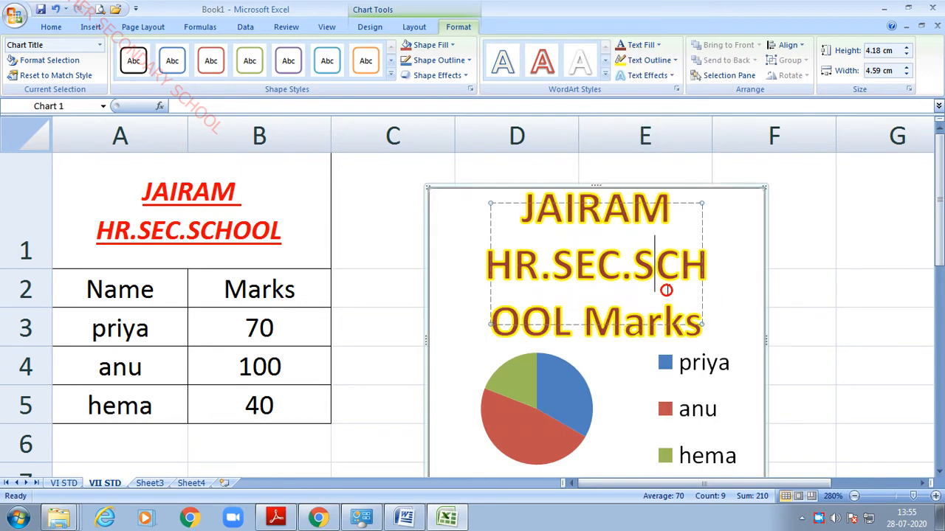
pyautogui.click(673, 76)
pyautogui.moveTo(653, 172)
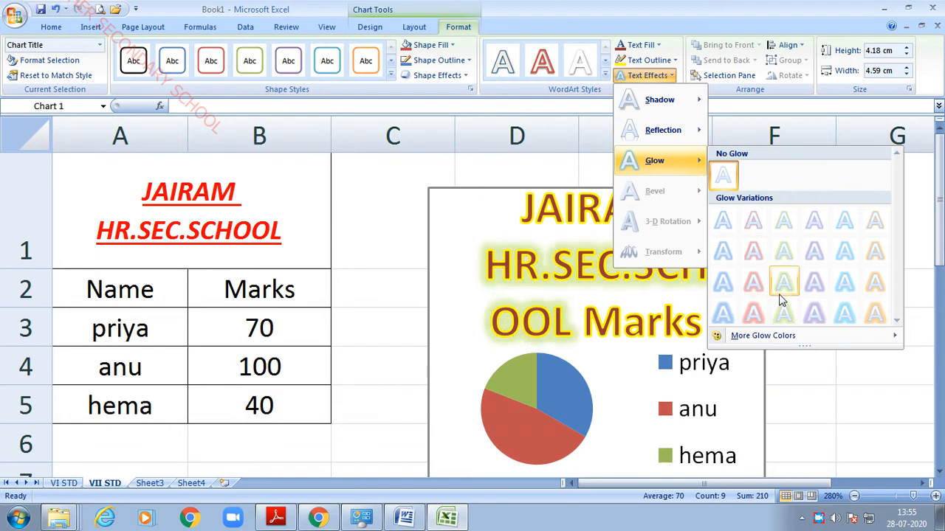
pyautogui.click(448, 277)
pyautogui.click(542, 398)
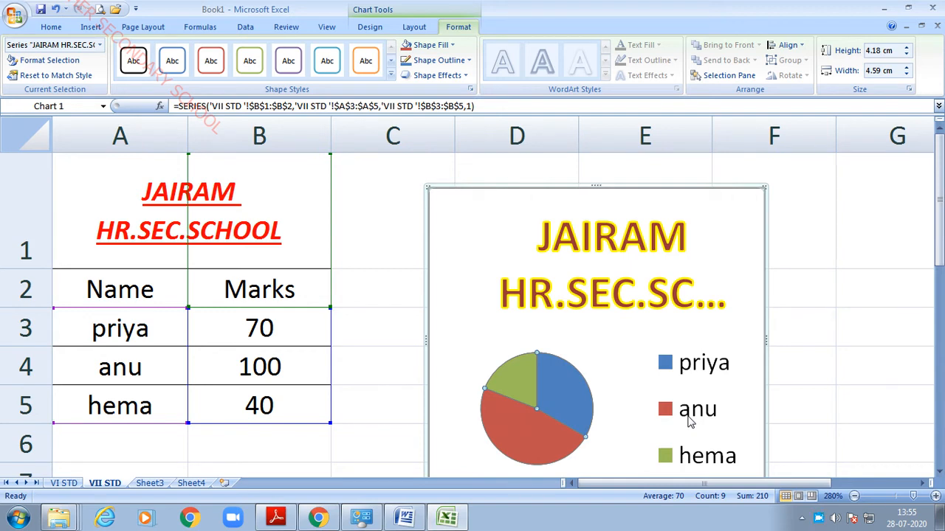
# Insert the Tulips picture from the Sample Pictures folder into Sheet3.
pyautogui.click(156, 484)
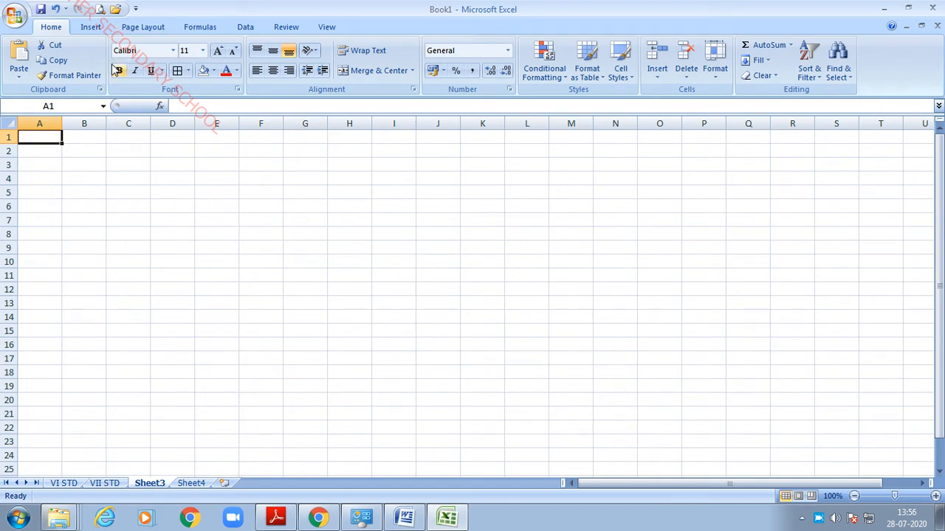
pyautogui.click(91, 28)
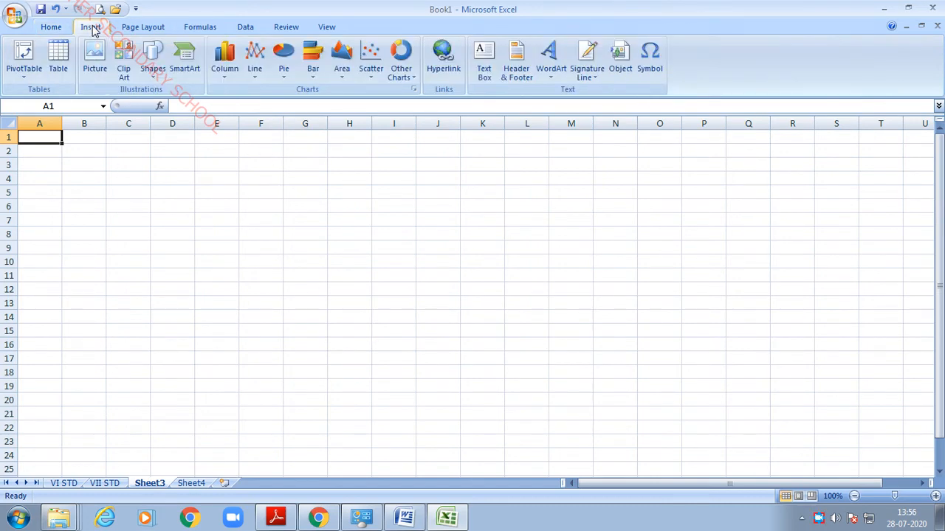
pyautogui.click(95, 76)
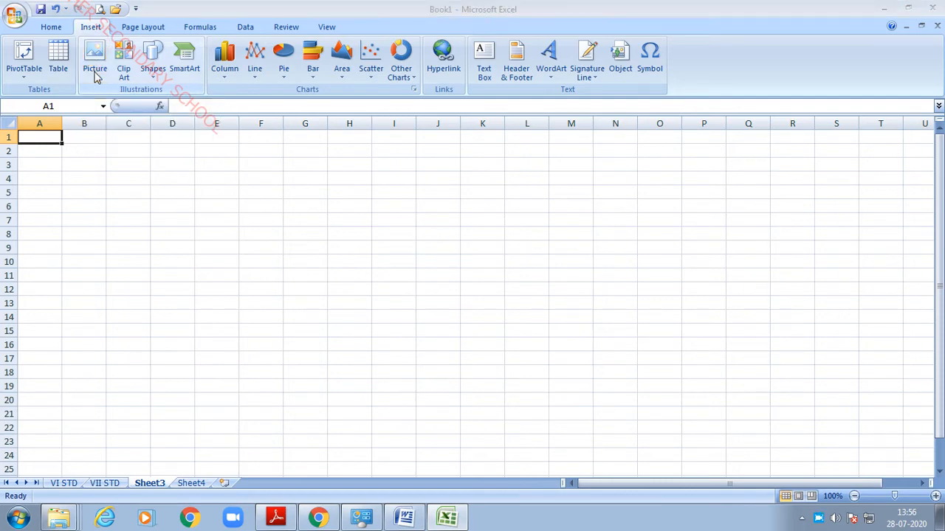
pyautogui.moveTo(270, 16); pyautogui.dragTo(375, 44)
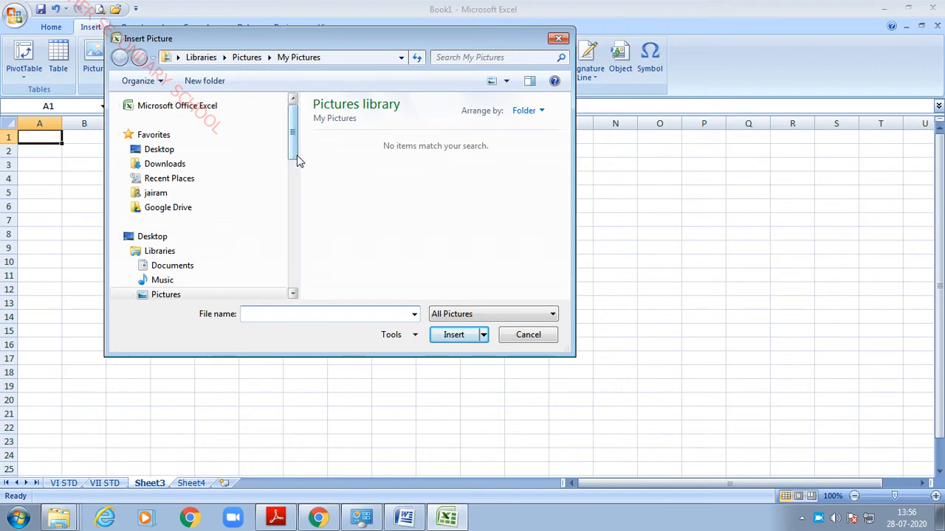
pyautogui.moveTo(294, 161); pyautogui.dragTo(294, 165)
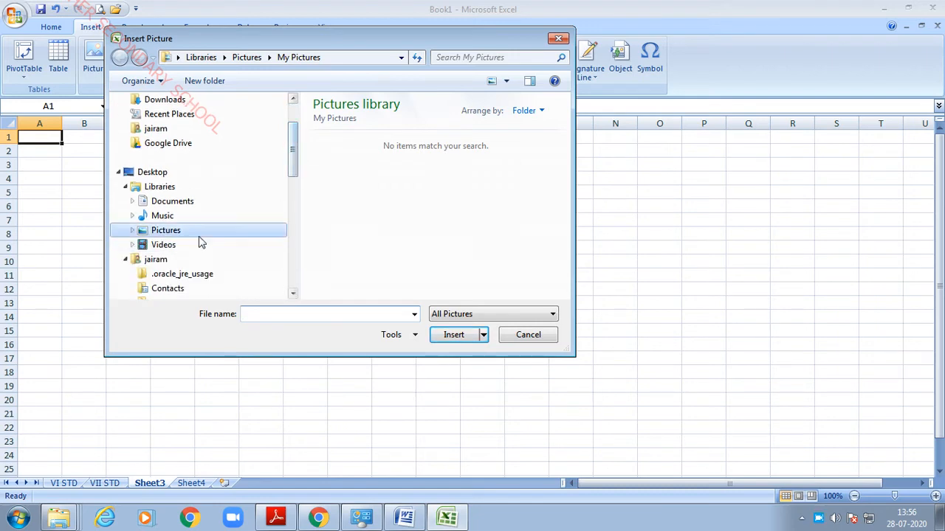
pyautogui.click(197, 229)
pyautogui.doubleClick(352, 184)
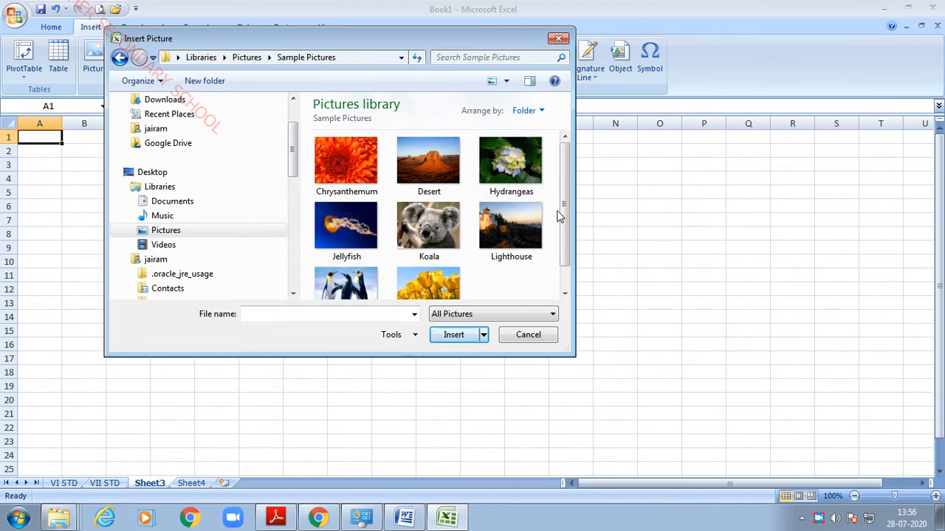
pyautogui.moveTo(565, 245); pyautogui.dragTo(567, 277)
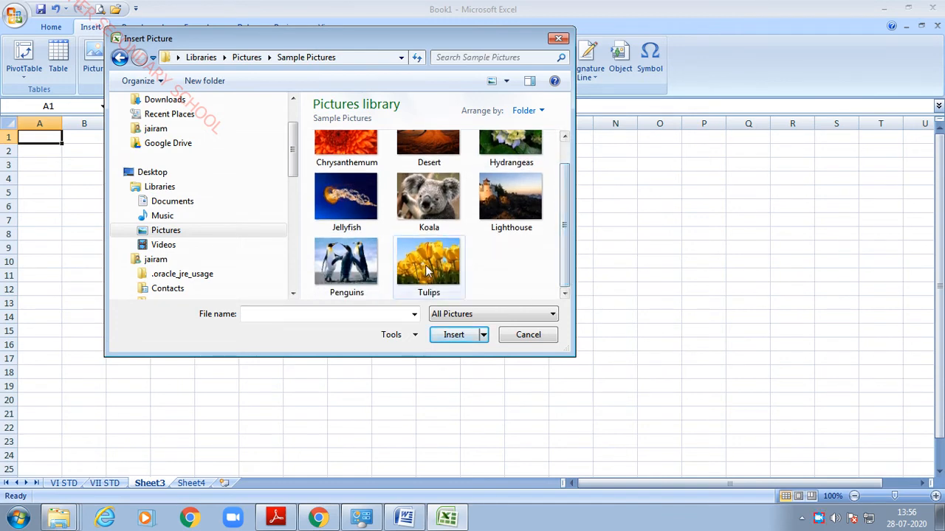
pyautogui.click(428, 269)
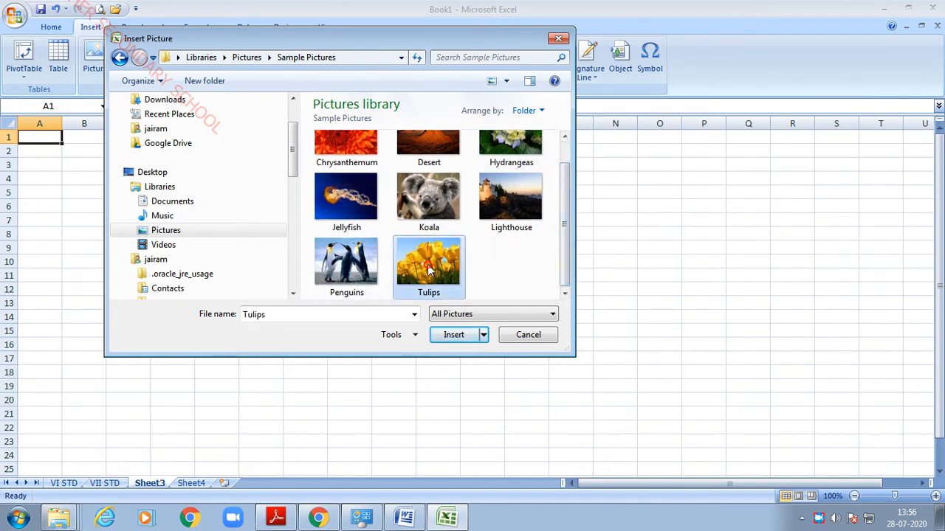
pyautogui.click(449, 336)
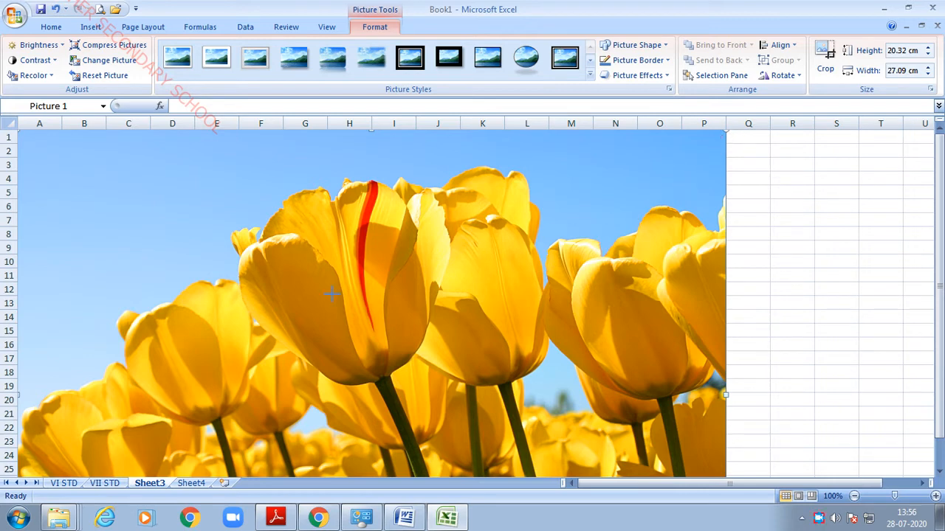
# Shrink the tulips picture to about 8.33 cm high and 11.11 cm wide, spanning columns E to K above row 23.
pyautogui.hotkey('ctrl', 'z')
pyautogui.hotkey('ctrl', 'z')
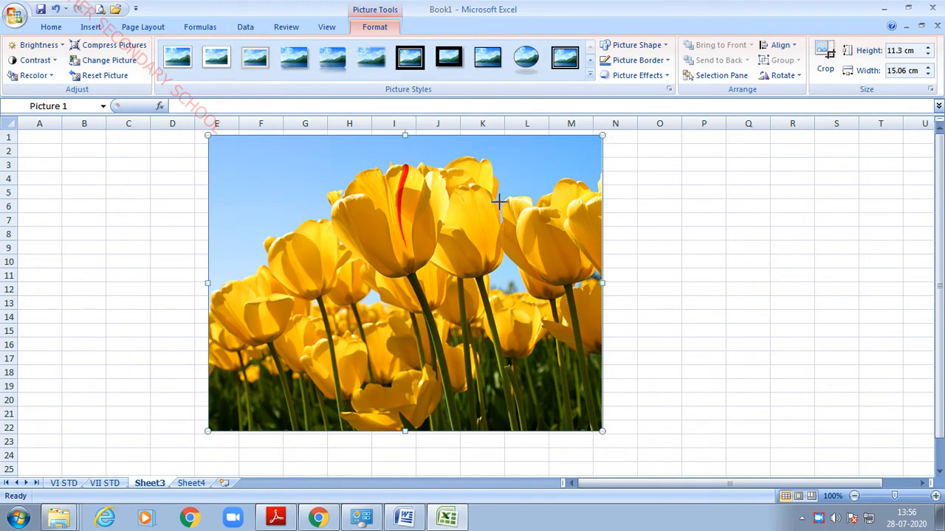
pyautogui.moveTo(485, 213); pyautogui.dragTo(485, 213)
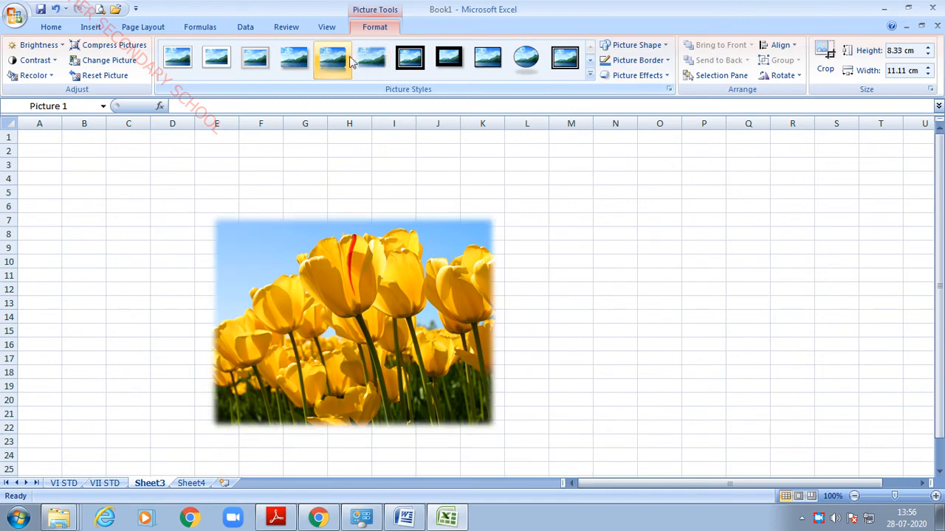
# Apply the oval picture style with soft edges to the tulips picture.
pyautogui.click(588, 63)
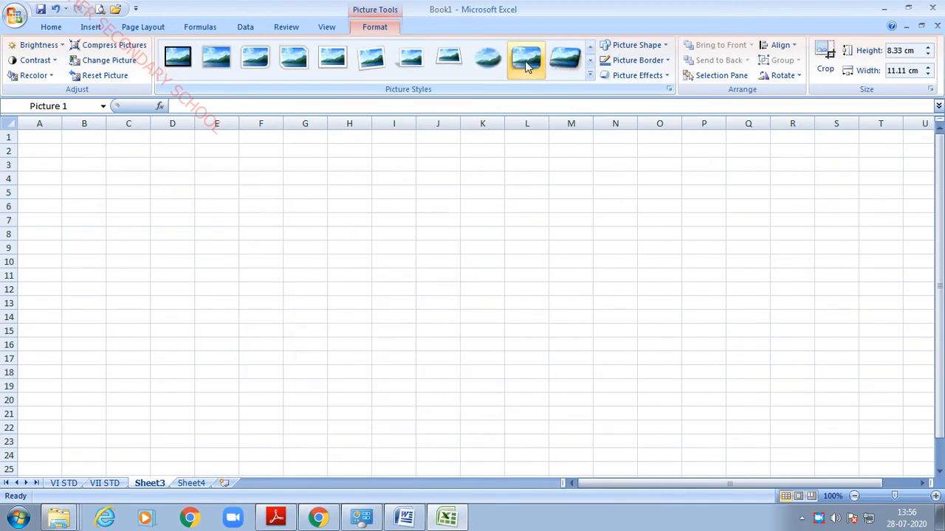
pyautogui.click(487, 62)
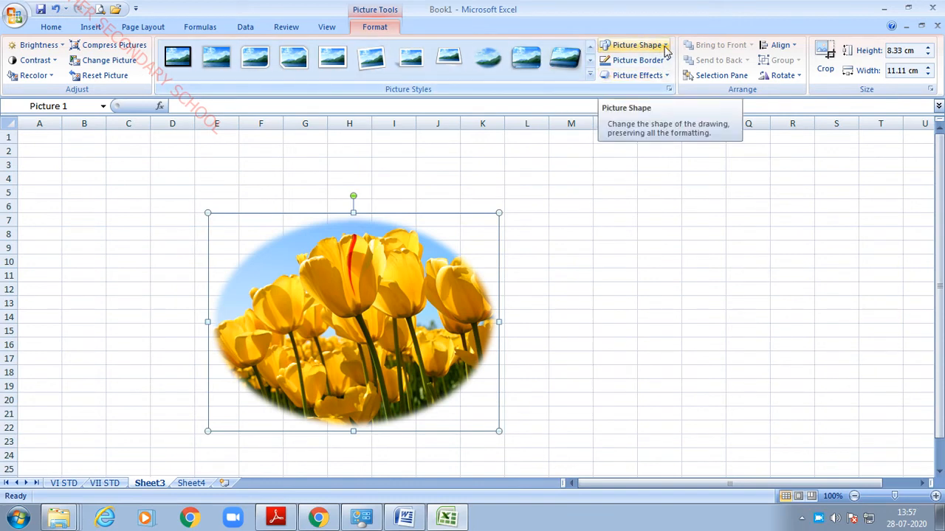
# Change the tulips picture's shape to a 5-point star and enlarge it to about 11.54 cm high and 16.4 cm wide.
pyautogui.click(664, 47)
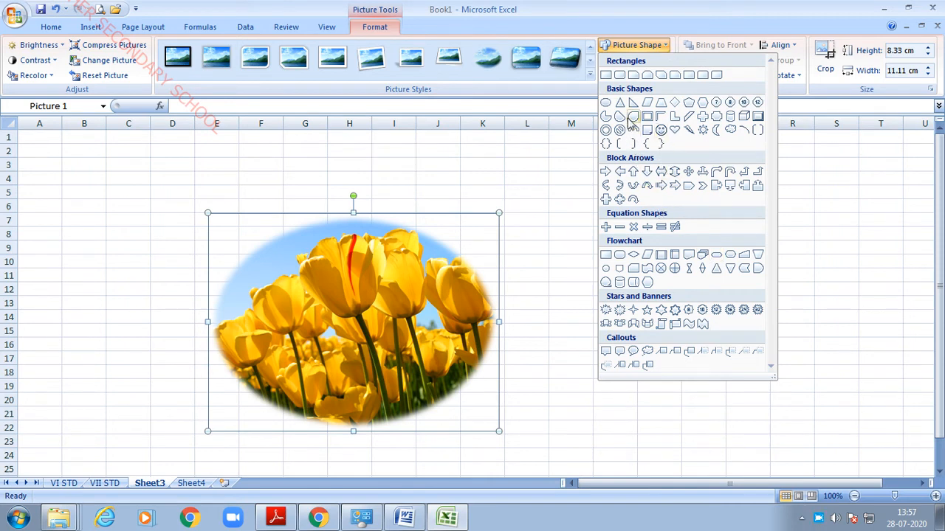
pyautogui.click(647, 311)
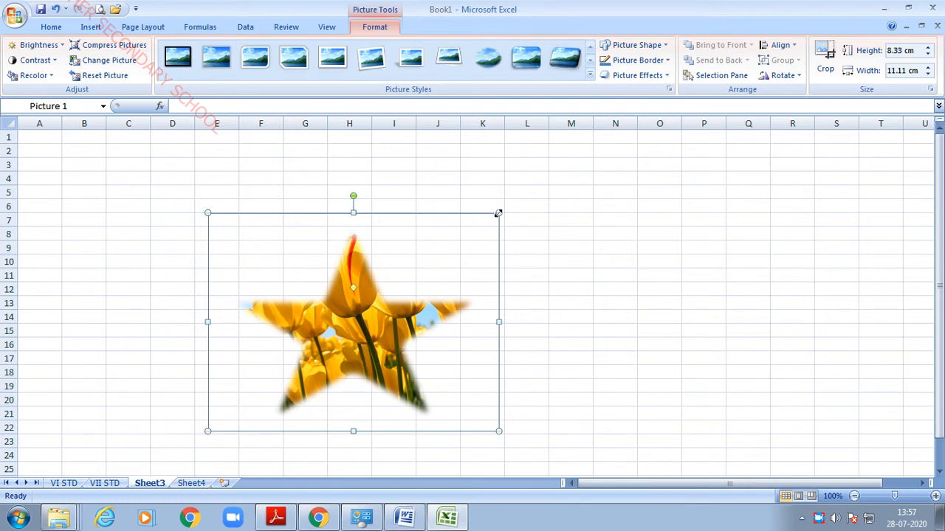
pyautogui.moveTo(498, 214); pyautogui.dragTo(633, 185)
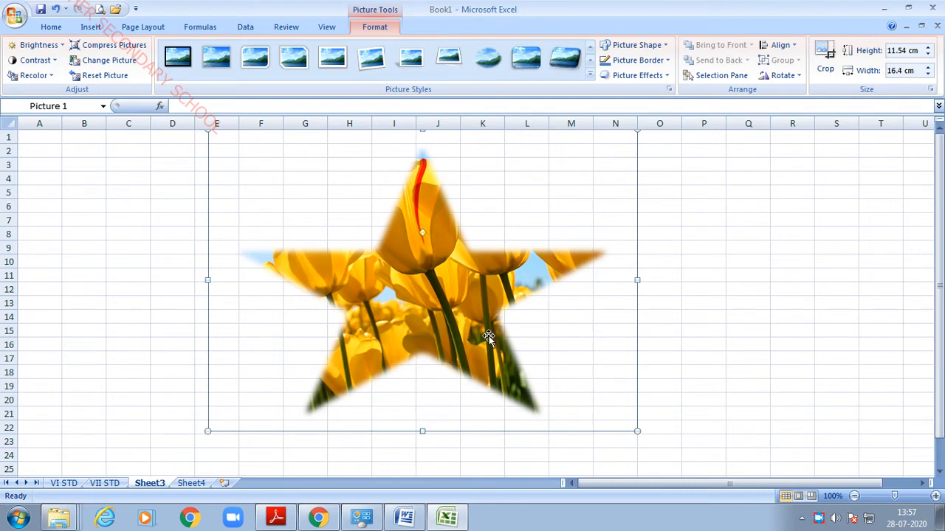
# Set the star-shaped picture's brightness to +20 % and its contrast to +20 %, and deselect it.
pyautogui.click(64, 48)
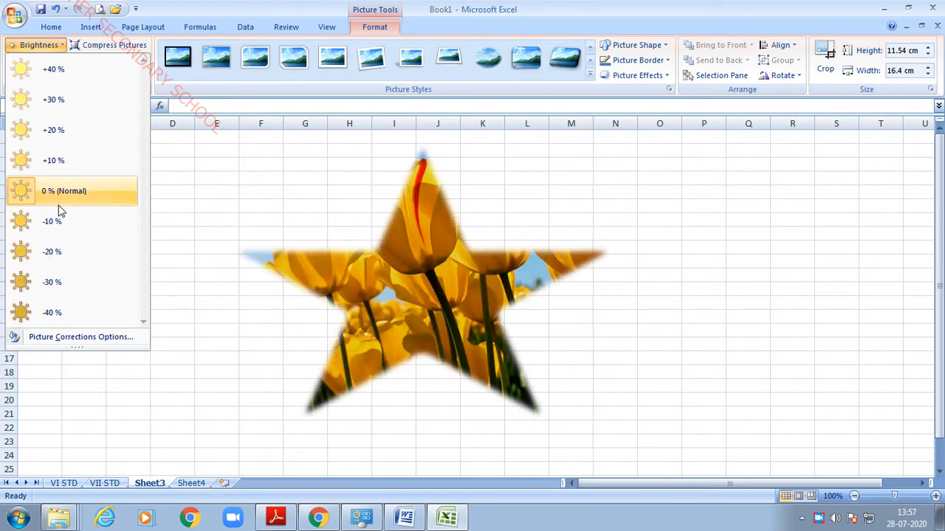
pyautogui.click(59, 141)
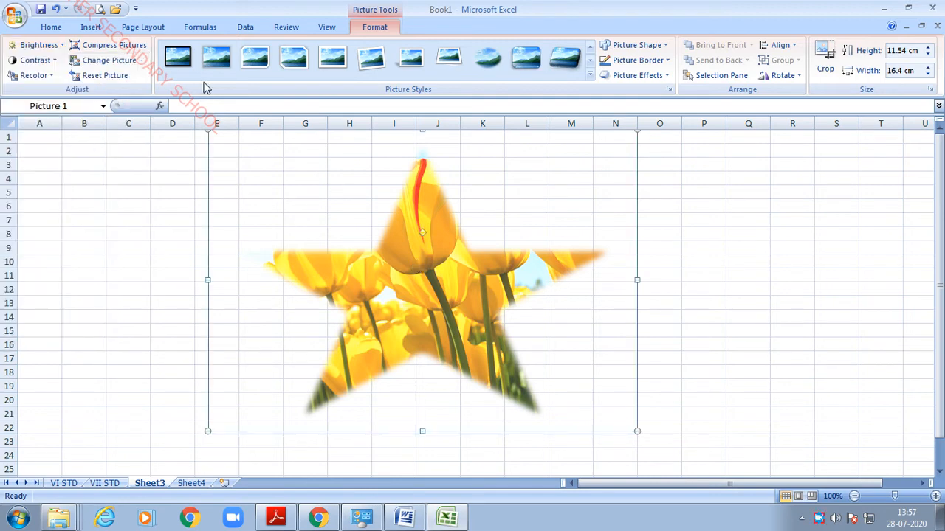
pyautogui.click(35, 60)
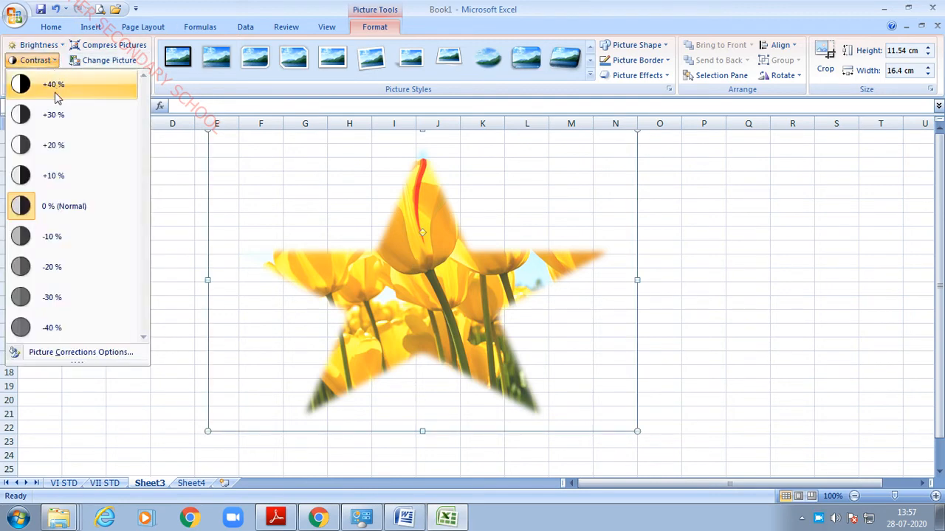
pyautogui.click(51, 146)
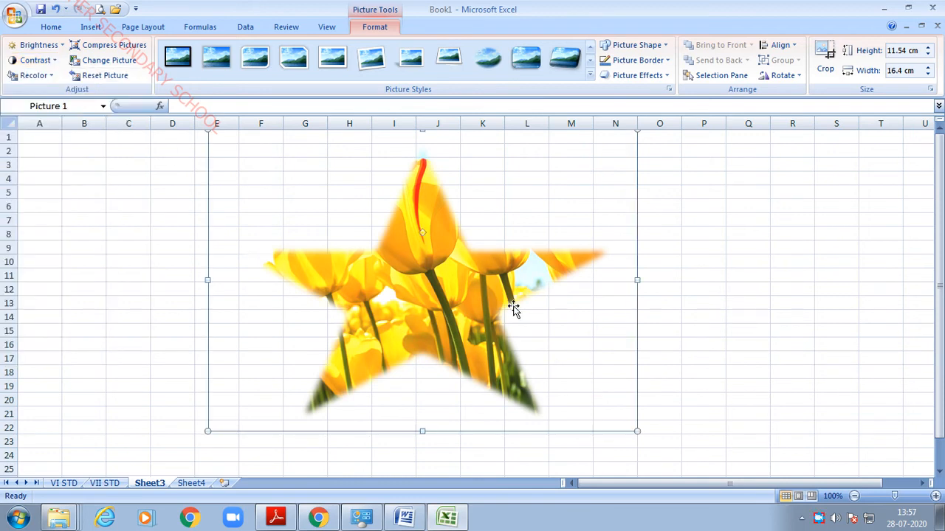
pyautogui.click(752, 233)
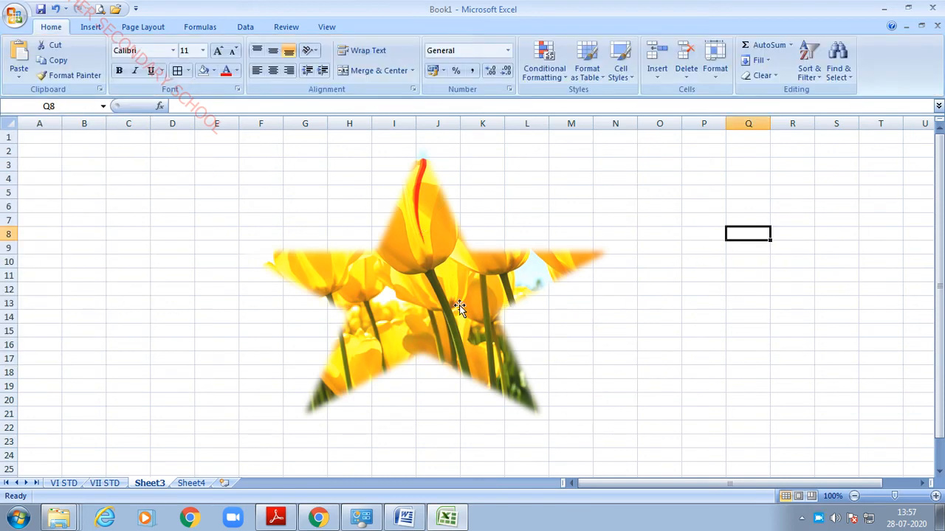
# Switch to the empty Sheet4 worksheet.
pyautogui.click(416, 292)
pyautogui.doubleClick(416, 292)
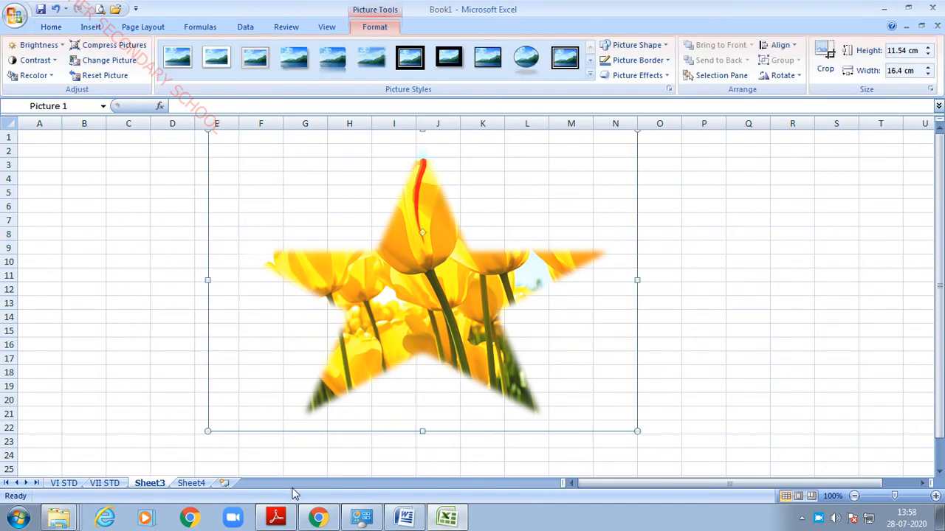
pyautogui.click(190, 483)
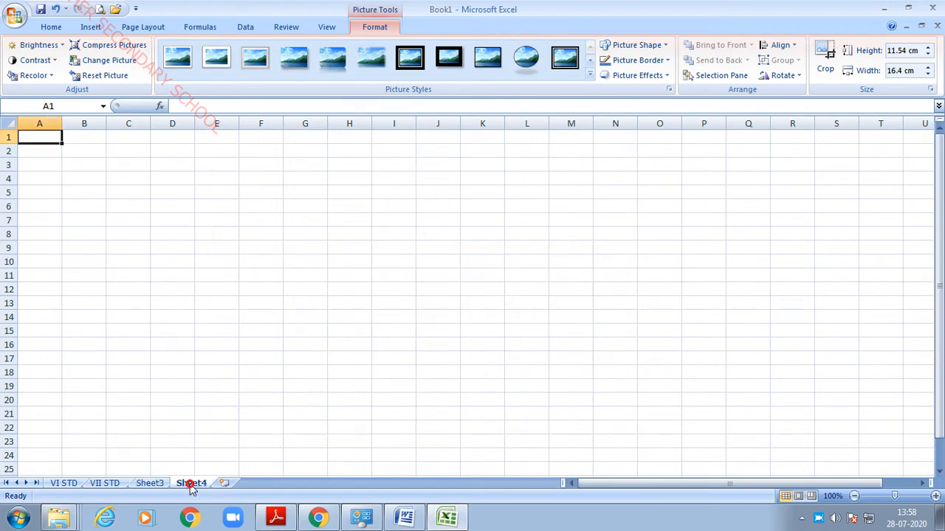
pyautogui.click(323, 303)
pyautogui.click(80, 219)
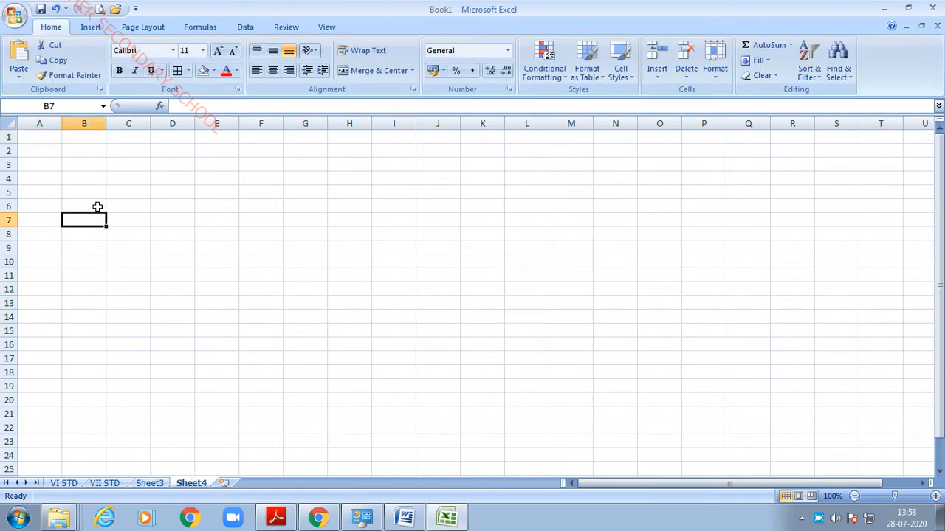
pyautogui.click(467, 260)
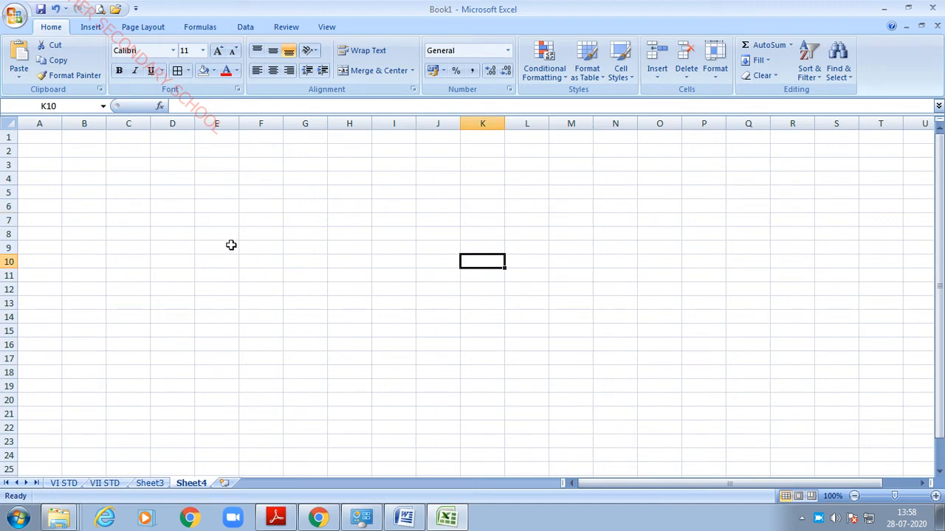
pyautogui.click(318, 243)
pyautogui.click(253, 216)
pyautogui.click(436, 274)
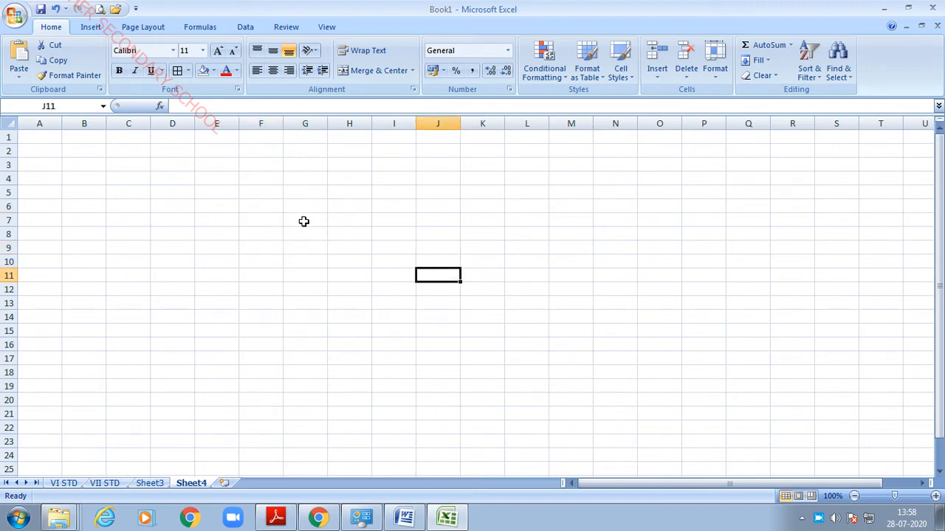
# Enter 2 in cell G7 of Sheet4.
pyautogui.click(304, 222)
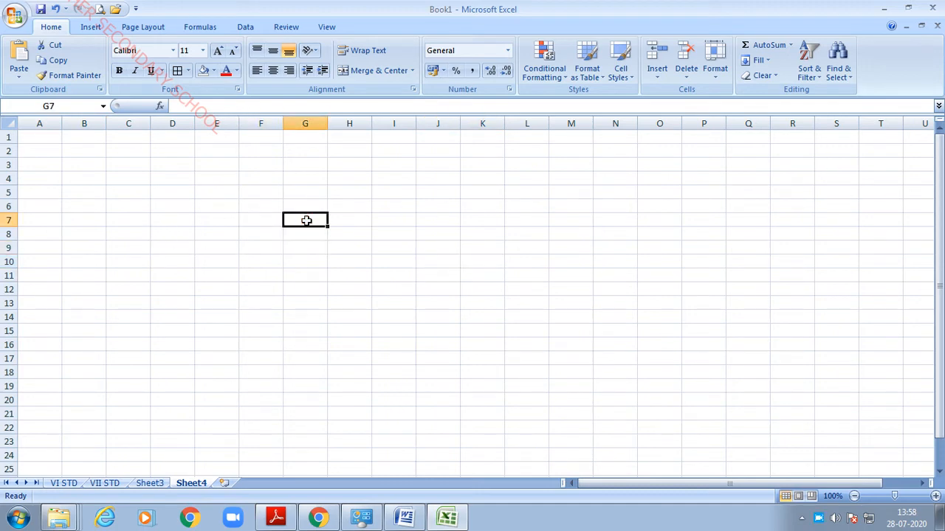
pyautogui.write('2')
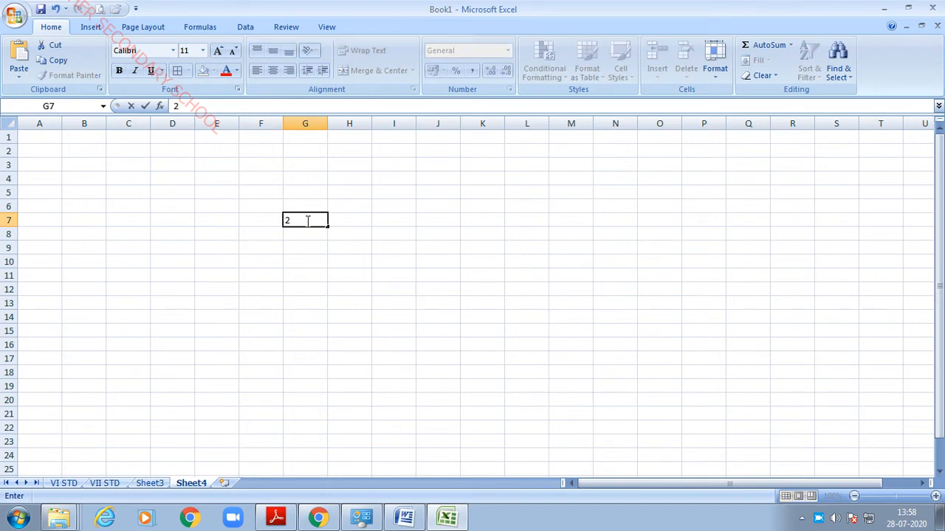
pyautogui.click(398, 242)
pyautogui.click(300, 220)
pyautogui.moveTo(301, 220); pyautogui.dragTo(306, 334)
pyautogui.click(433, 276)
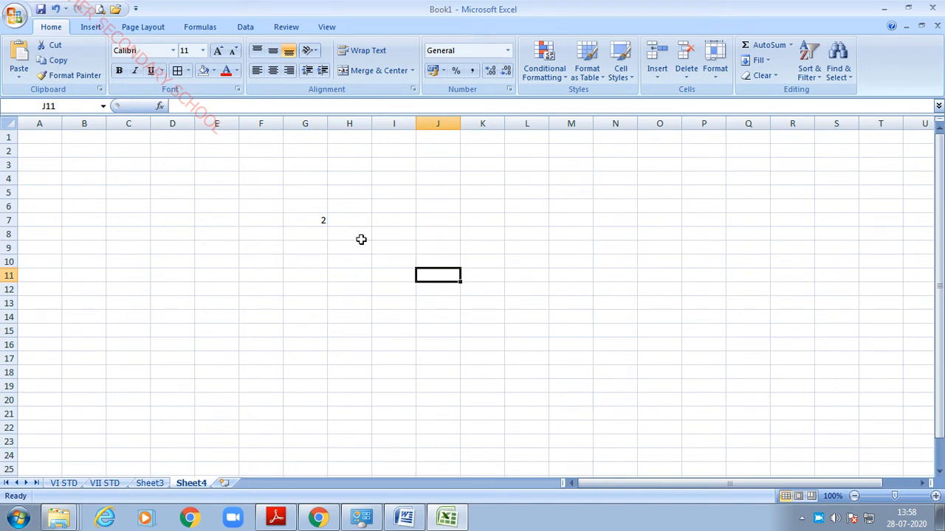
# Fill the value from G7 down through G14, with the sheet zoomed to 160%.
pyautogui.scroll(4, 361, 239)
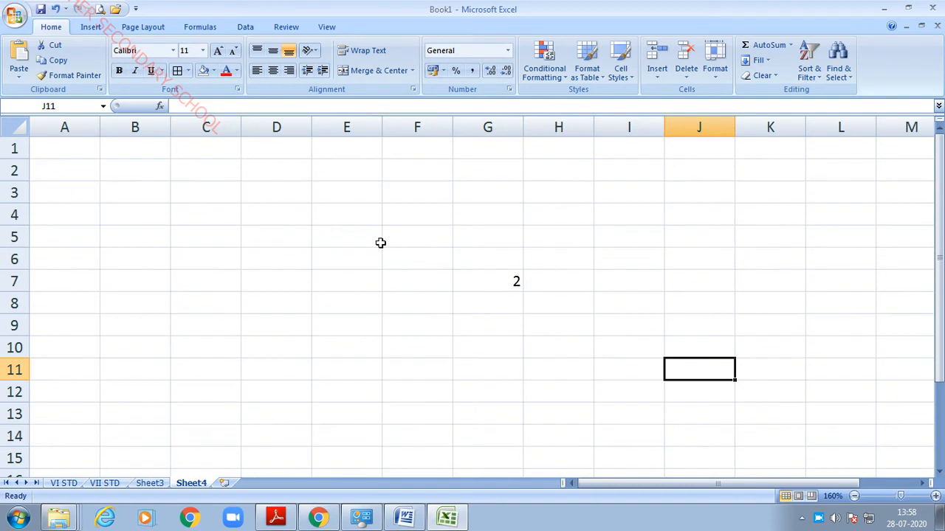
pyautogui.moveTo(494, 276); pyautogui.dragTo(507, 443)
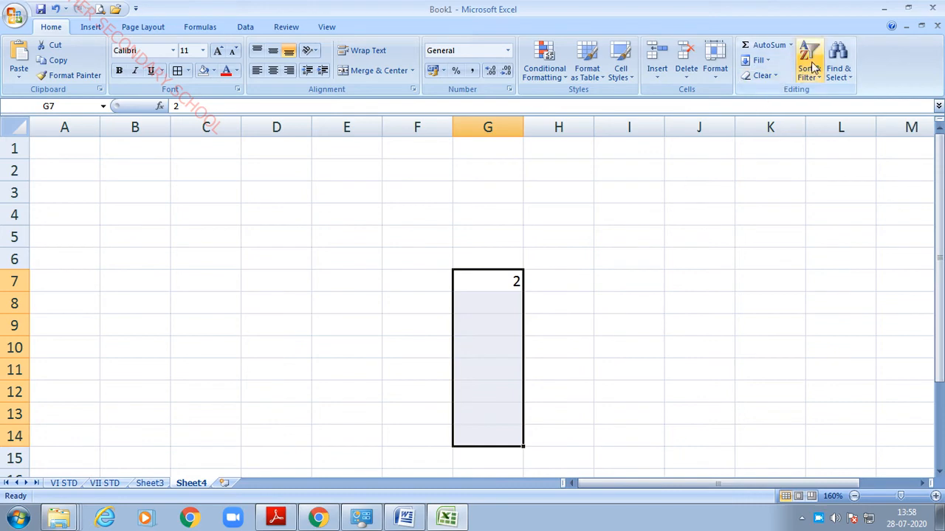
pyautogui.click(770, 62)
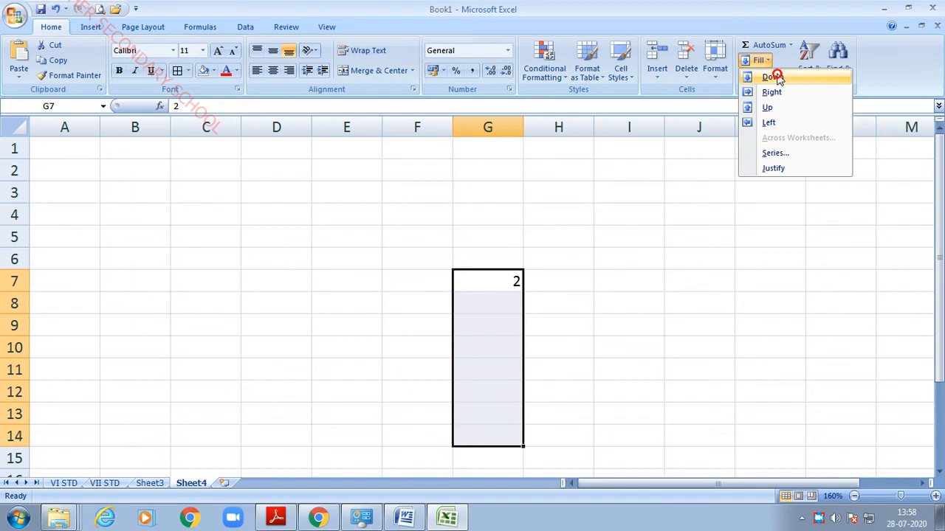
pyautogui.click(770, 77)
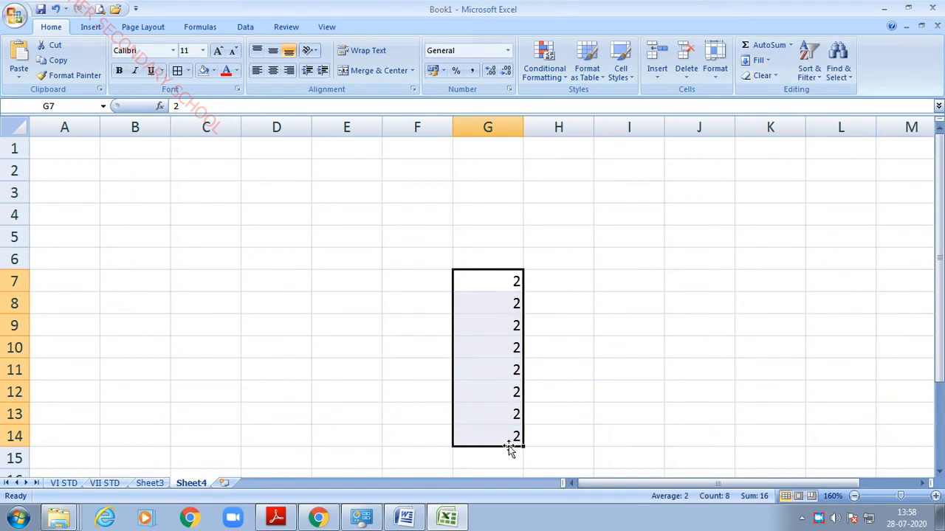
pyautogui.click(696, 263)
pyautogui.click(612, 308)
# Enter 3 in cell E9.
pyautogui.click(346, 280)
pyautogui.click(339, 318)
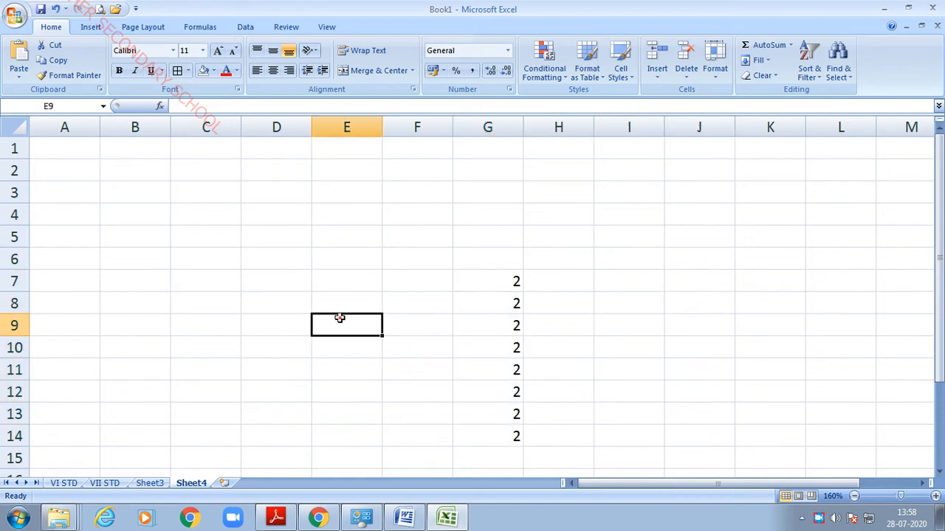
pyautogui.write('3')
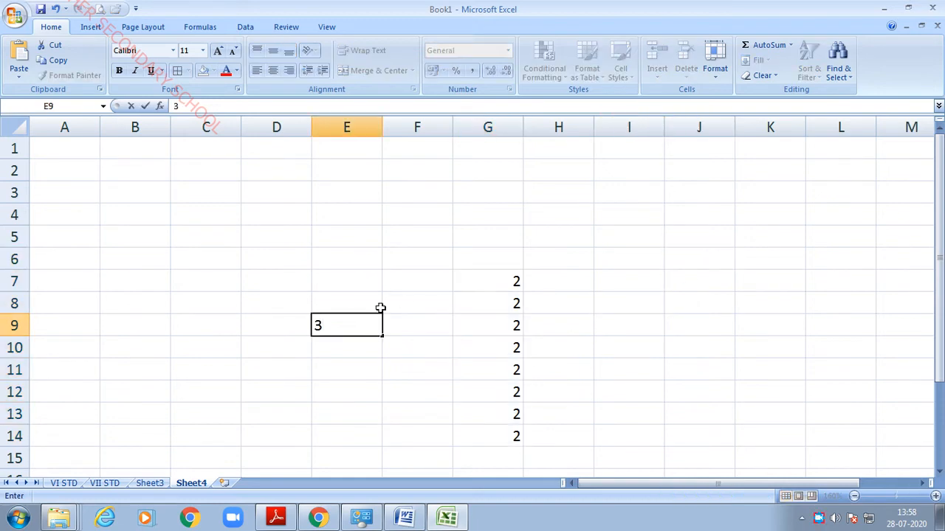
pyautogui.click(355, 386)
# Fill the value from E9 up through E2 and deselect the range.
pyautogui.click(340, 338)
pyautogui.moveTo(348, 327); pyautogui.dragTo(363, 176)
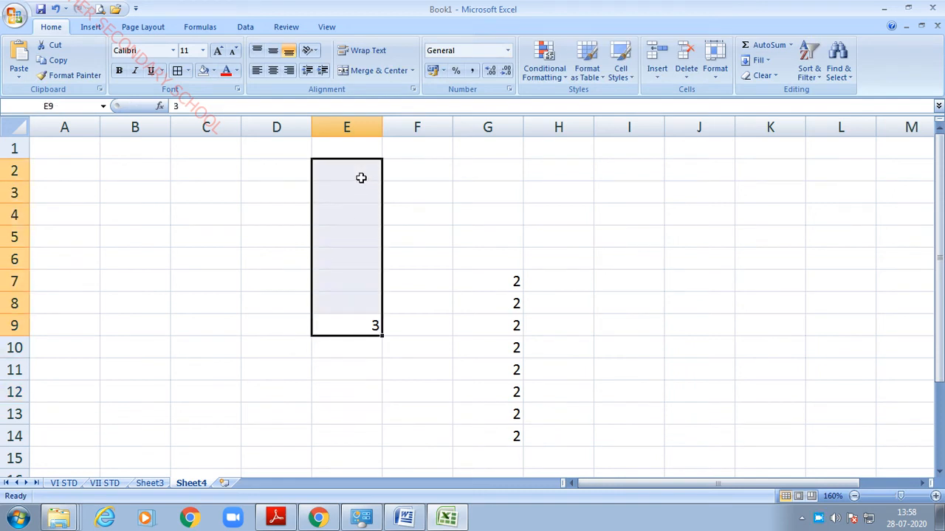
pyautogui.click(758, 59)
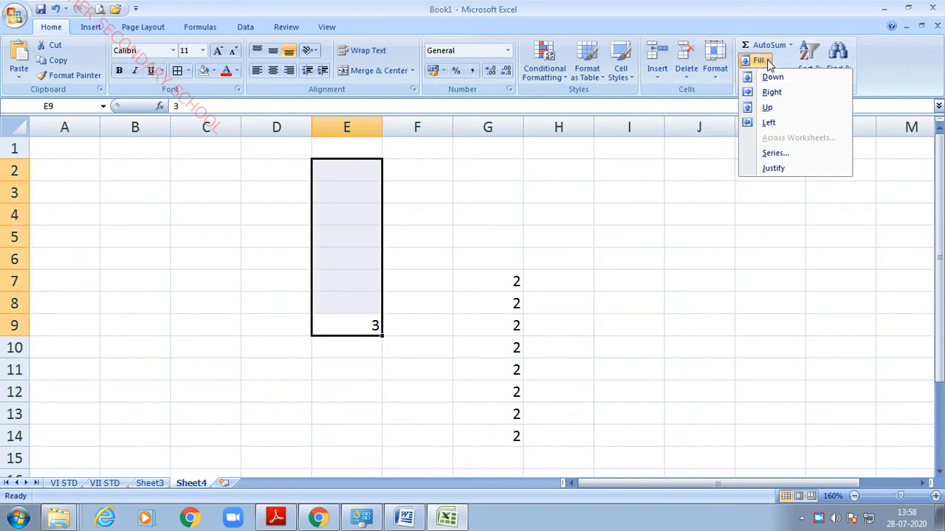
pyautogui.click(768, 107)
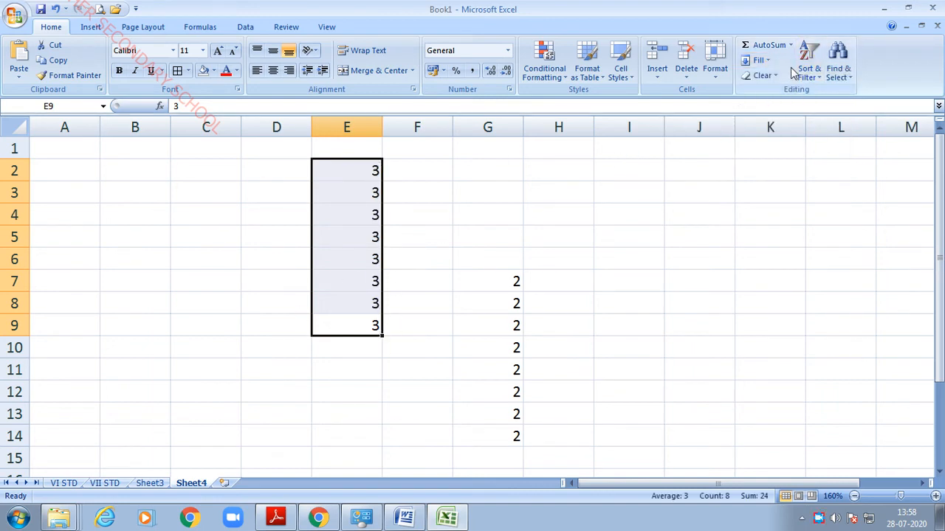
pyautogui.click(631, 347)
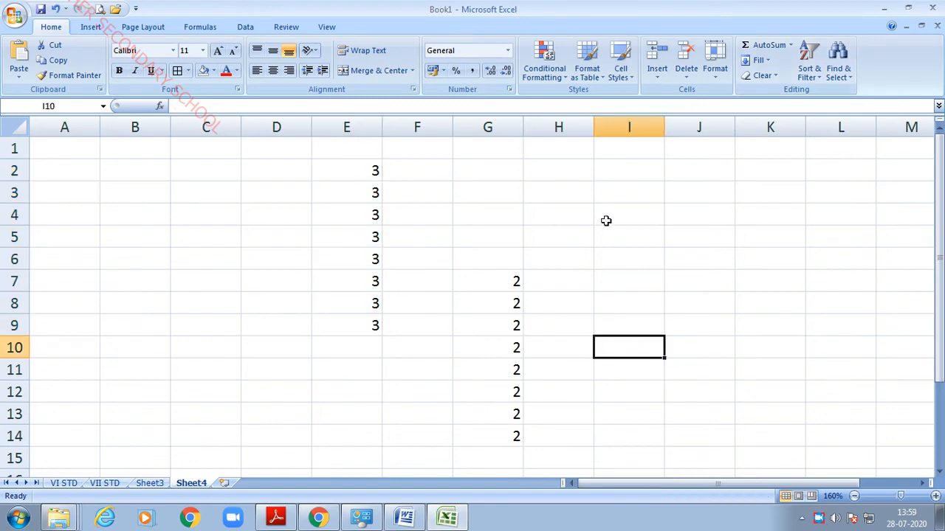
# Enter 4 in cell C7.
pyautogui.click(195, 268)
pyautogui.click(193, 274)
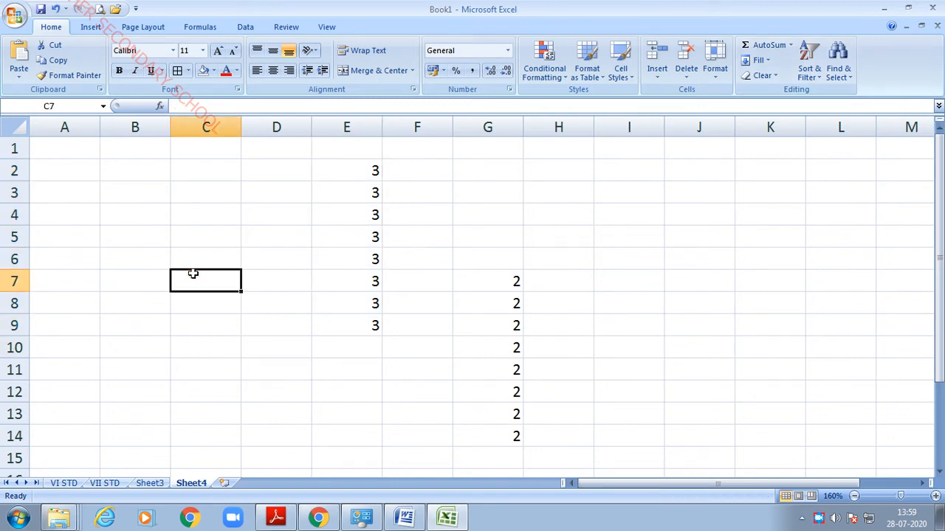
pyautogui.write('4')
pyautogui.click(224, 370)
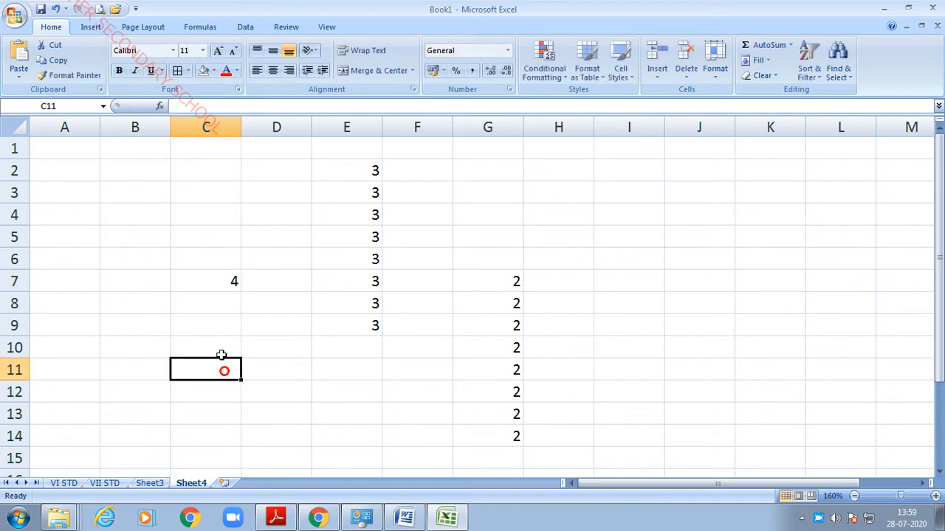
# Fill C7:C13 with a linear series in columns, using a step value of 3.
pyautogui.moveTo(209, 274); pyautogui.dragTo(209, 411)
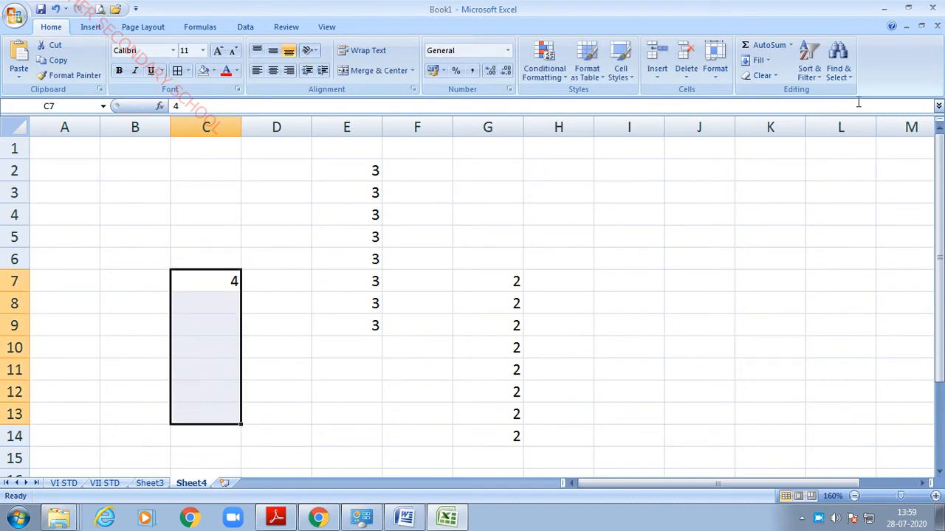
pyautogui.click(767, 62)
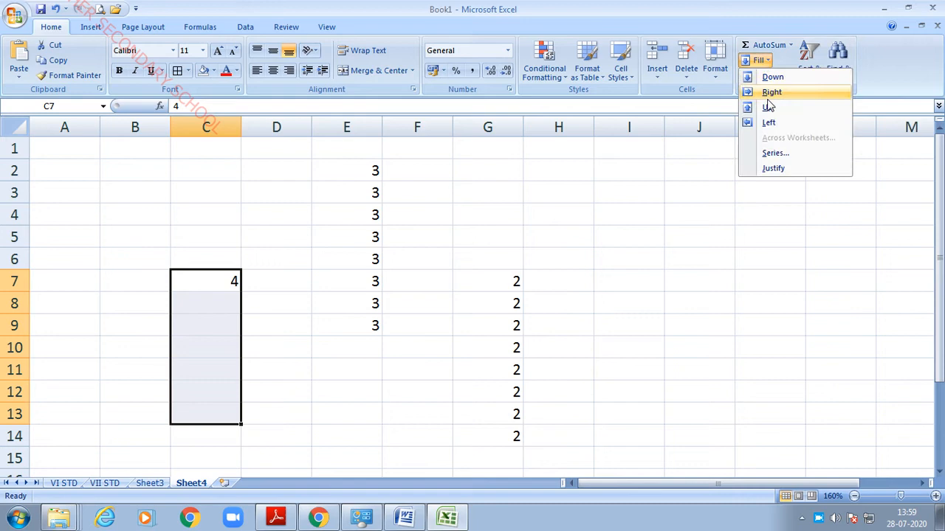
pyautogui.click(768, 154)
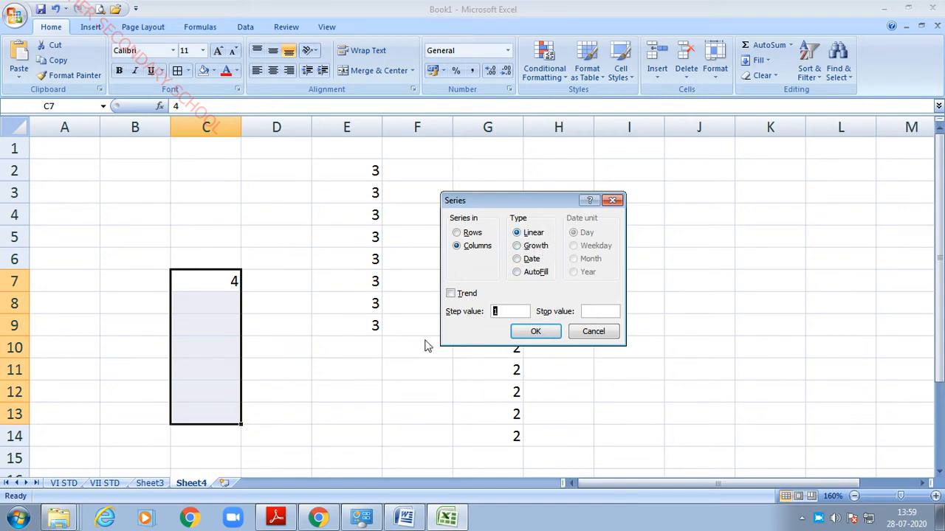
pyautogui.click(512, 313)
pyautogui.click(600, 311)
pyautogui.click(552, 332)
# Examine the series in C7:C13 cell by cell, following how each value increases from the one above.
pyautogui.click(253, 308)
pyautogui.click(231, 282)
pyautogui.click(233, 303)
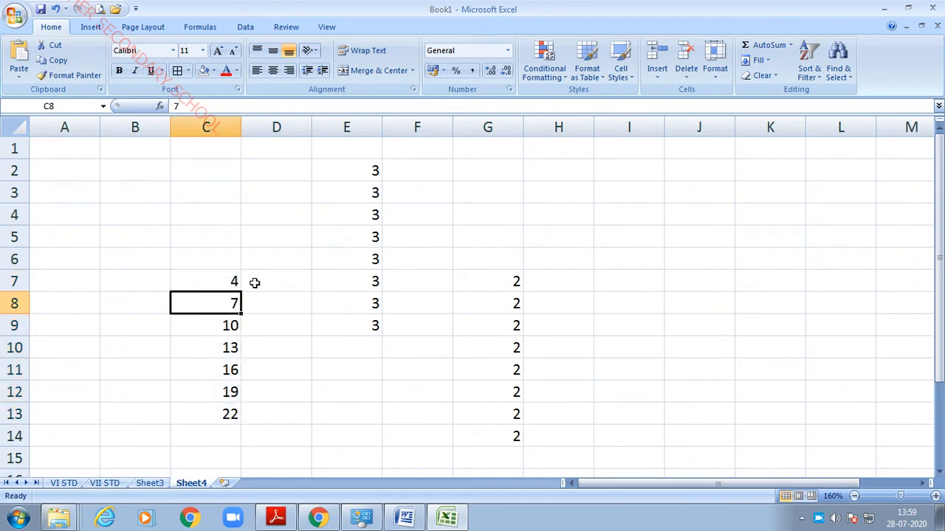
pyautogui.click(232, 278)
pyautogui.click(227, 309)
pyautogui.click(235, 332)
pyautogui.click(231, 348)
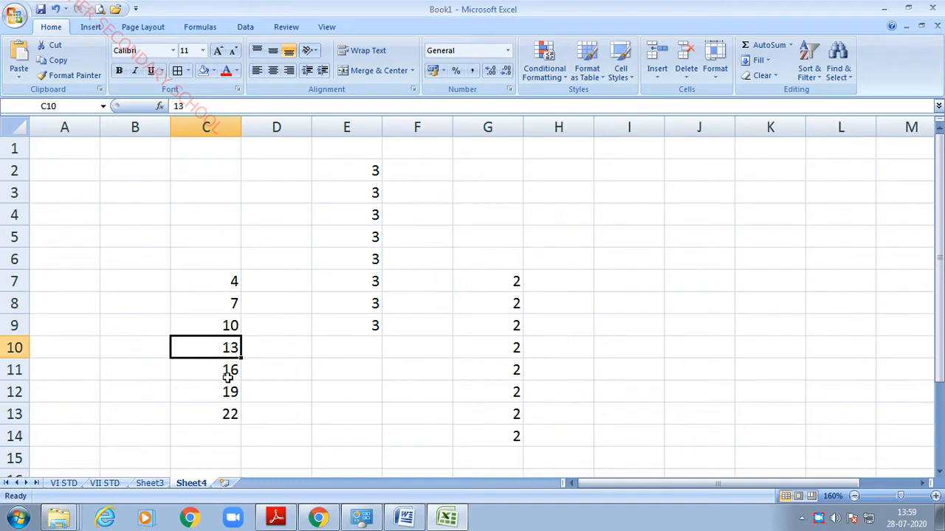
pyautogui.click(231, 377)
pyautogui.click(219, 392)
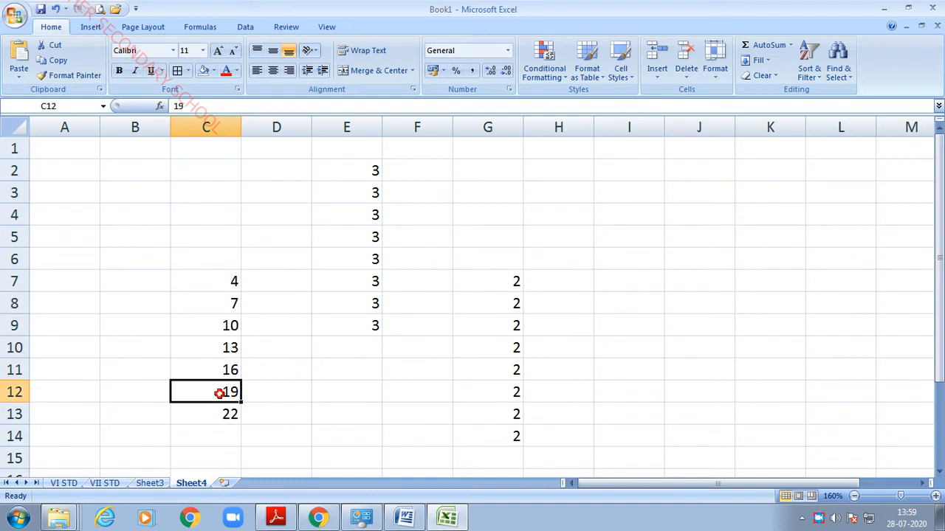
pyautogui.click(244, 420)
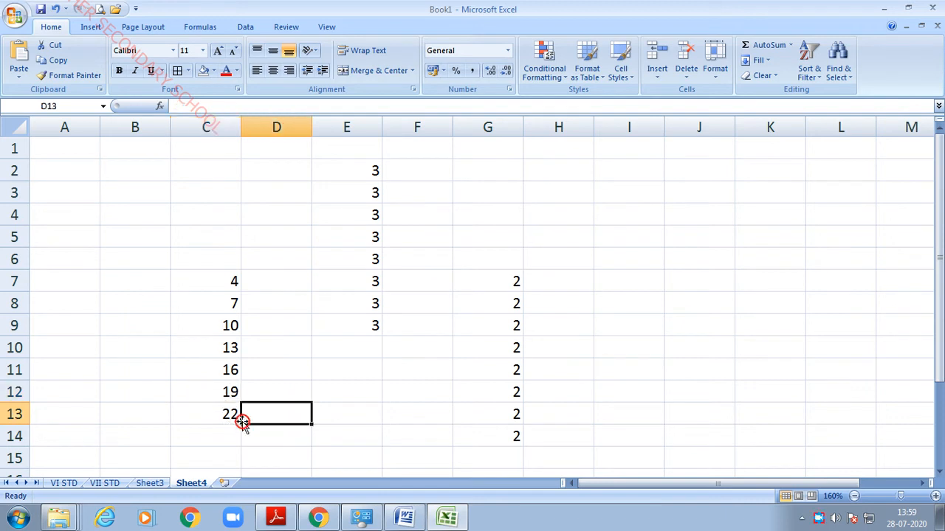
pyautogui.click(214, 407)
pyautogui.click(341, 308)
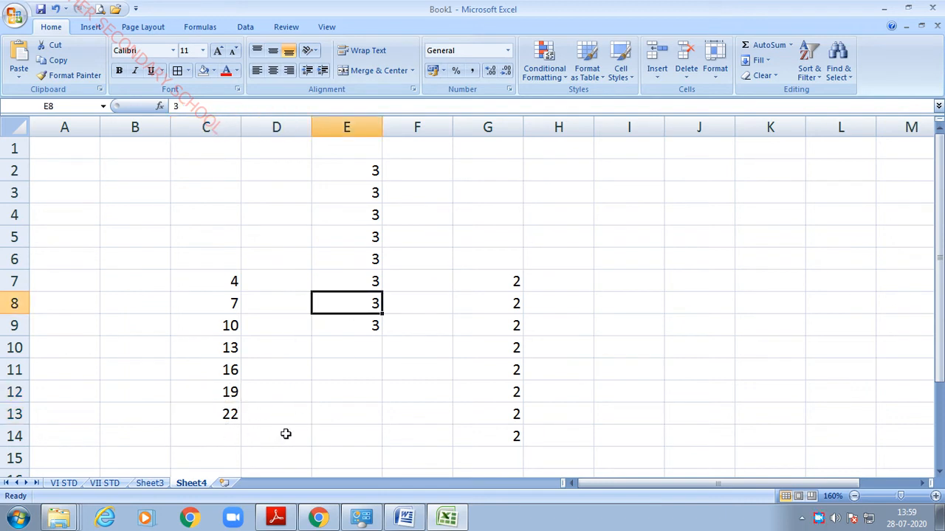
pyautogui.click(313, 398)
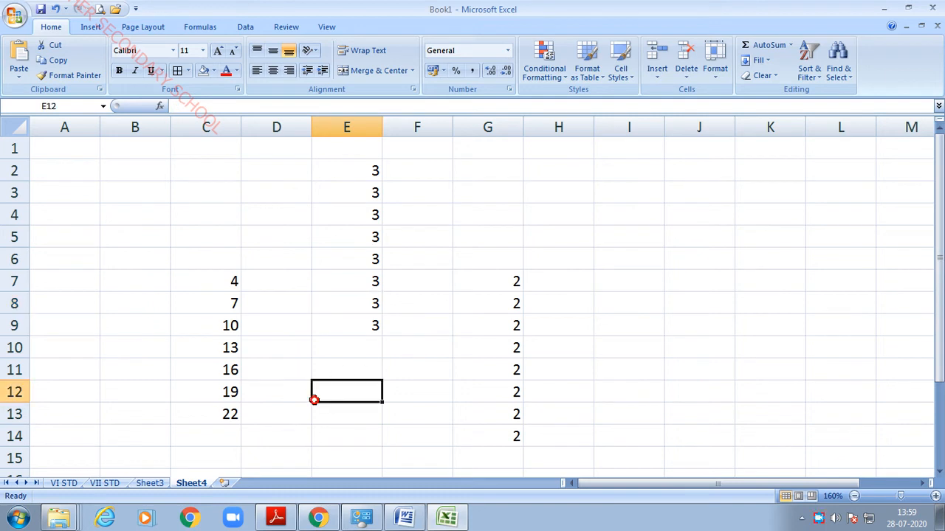
pyautogui.click(224, 285)
pyautogui.moveTo(224, 285); pyautogui.dragTo(214, 410)
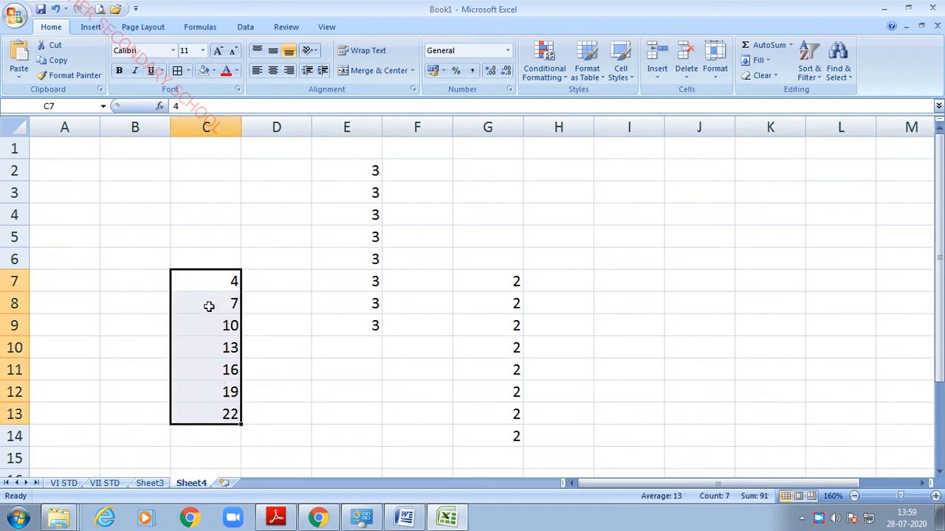
pyautogui.click(232, 413)
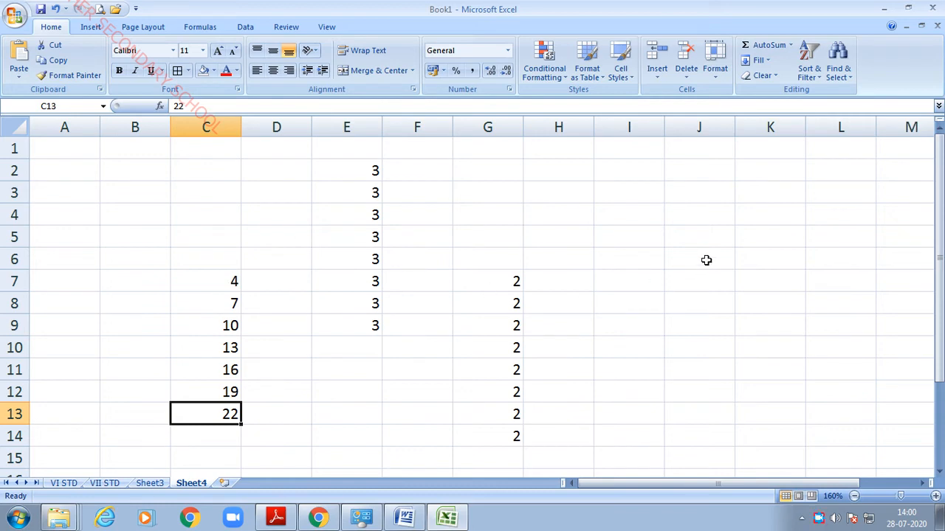
# Enter 2 in cell I5.
pyautogui.click(641, 252)
pyautogui.click(644, 240)
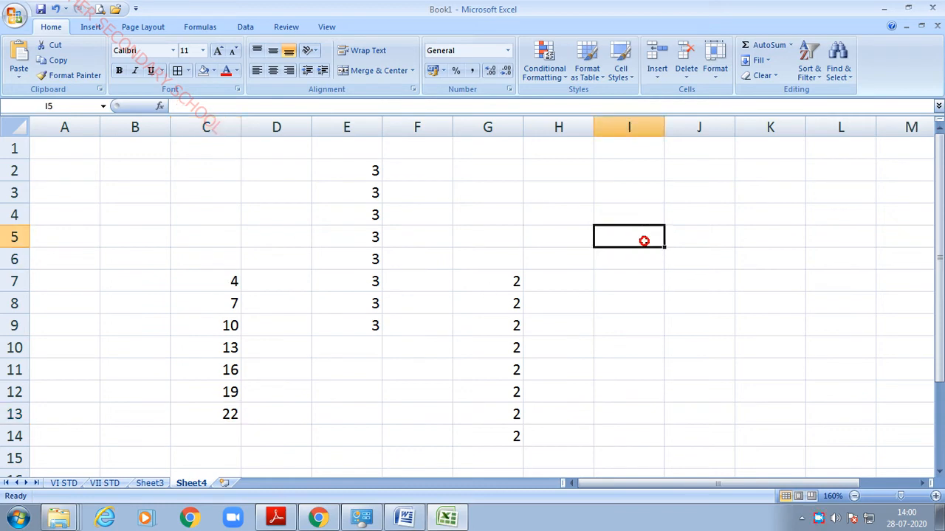
pyautogui.write('2')
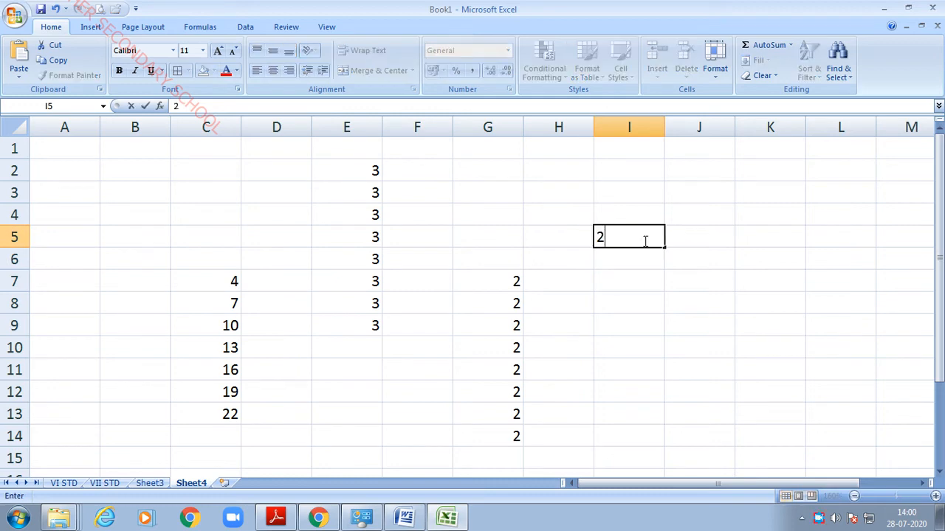
pyautogui.click(686, 282)
# Fill I5:I12 with a growth series in columns, producing 2, 4 and 8 from I5 downward.
pyautogui.moveTo(656, 236); pyautogui.dragTo(636, 384)
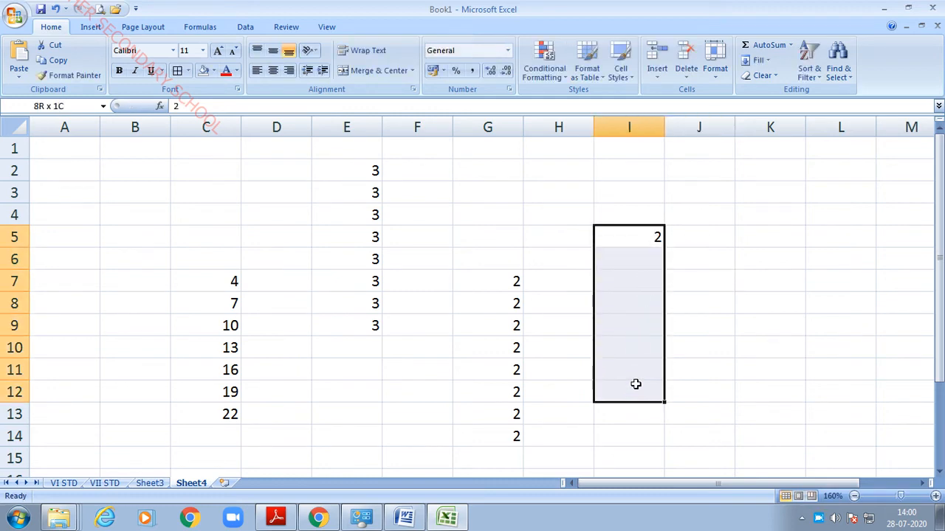
pyautogui.click(771, 62)
pyautogui.click(775, 154)
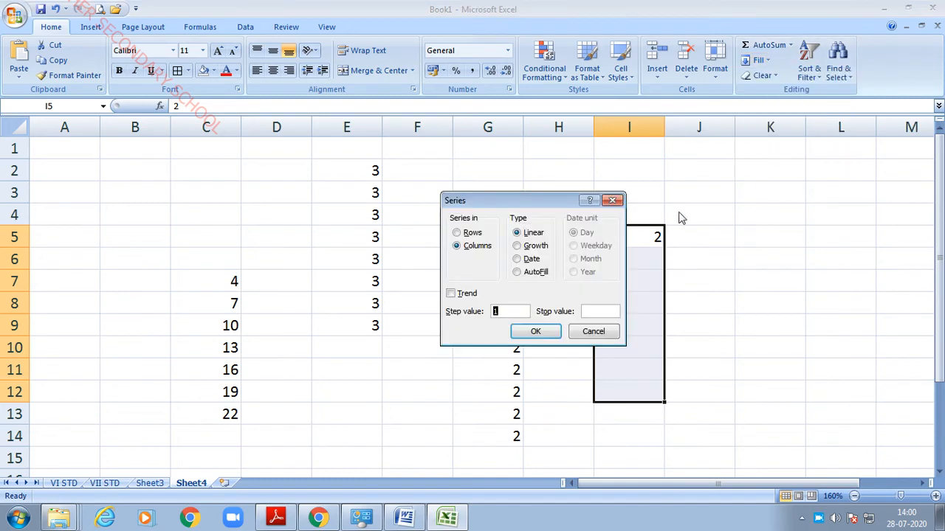
pyautogui.click(517, 246)
pyautogui.click(510, 311)
pyautogui.click(552, 333)
# Examine the growth series in column I cell by cell, from I5 down to where it stops.
pyautogui.click(651, 247)
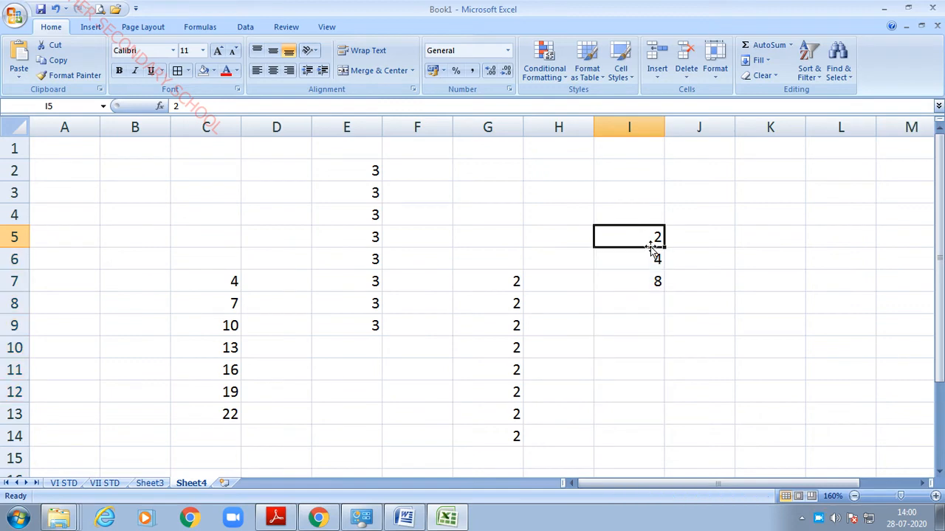
pyautogui.click(647, 256)
pyautogui.click(656, 284)
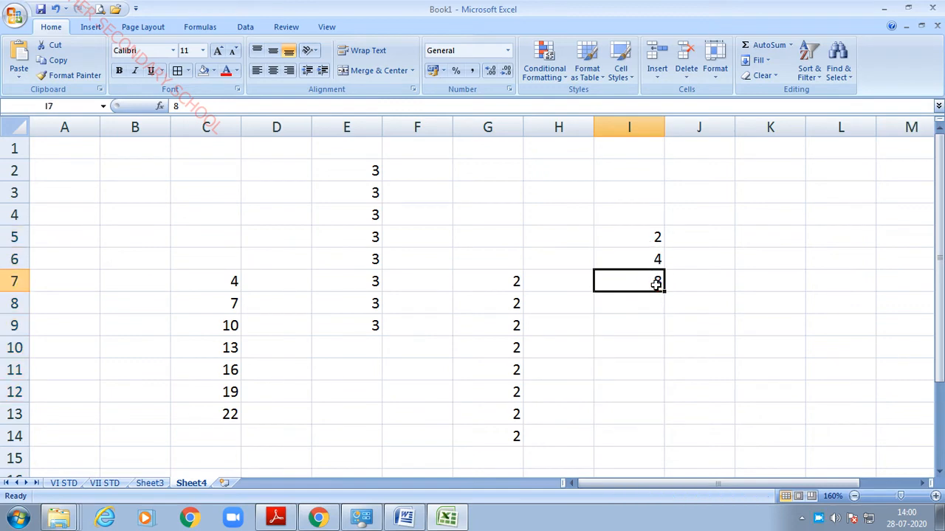
pyautogui.click(660, 307)
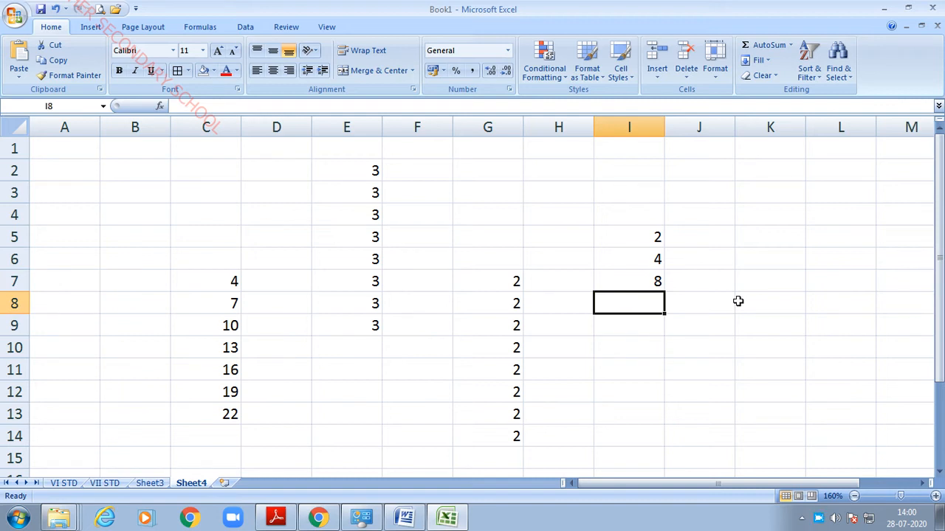
pyautogui.click(651, 280)
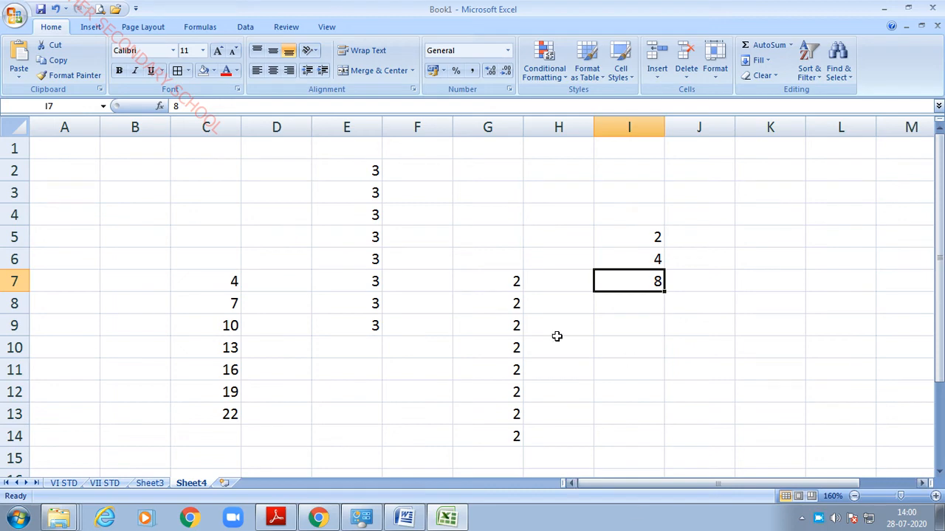
pyautogui.click(731, 286)
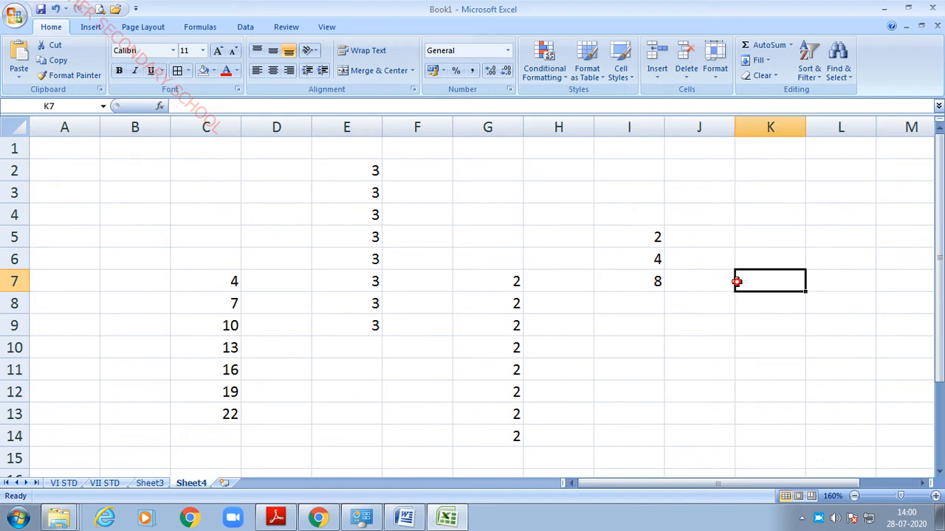
# Add a new worksheet and insert an Organization Chart SmartArt graphic from the Hierarchy category.
pyautogui.click(225, 484)
pyautogui.click(441, 303)
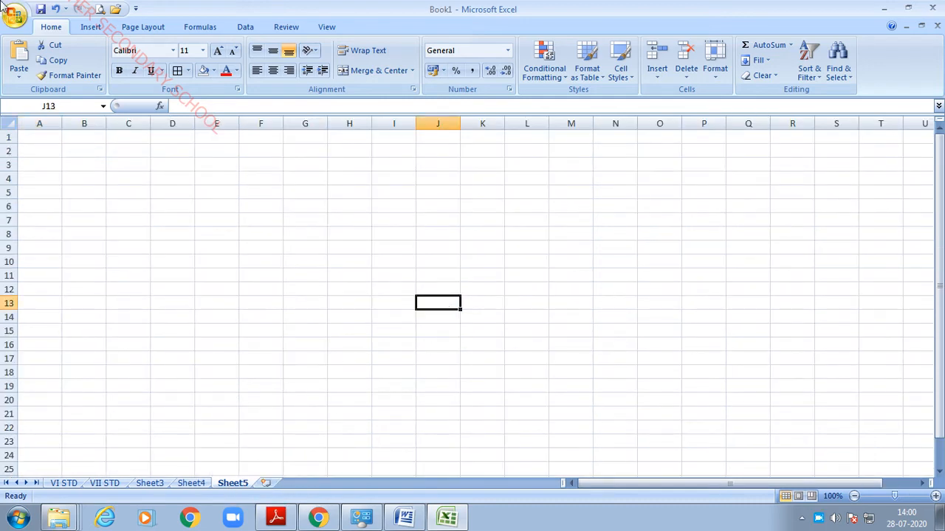
pyautogui.click(90, 27)
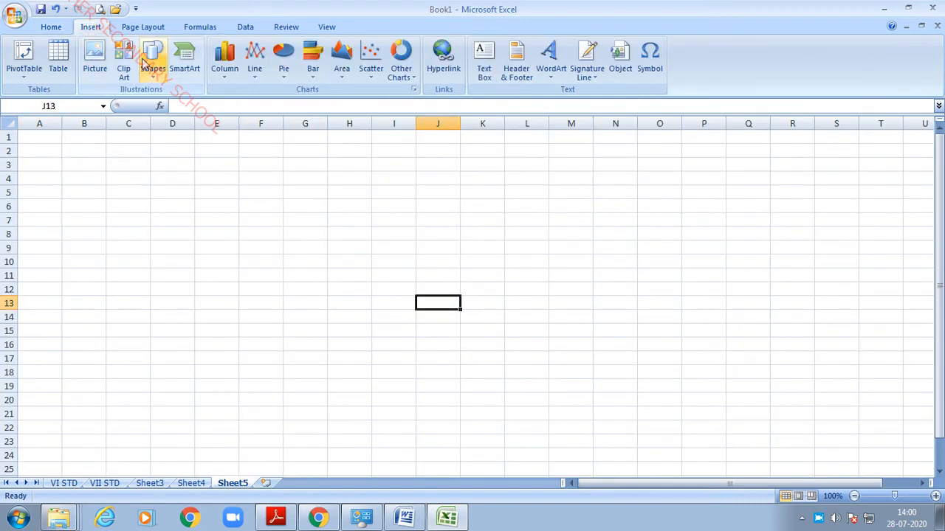
pyautogui.click(186, 69)
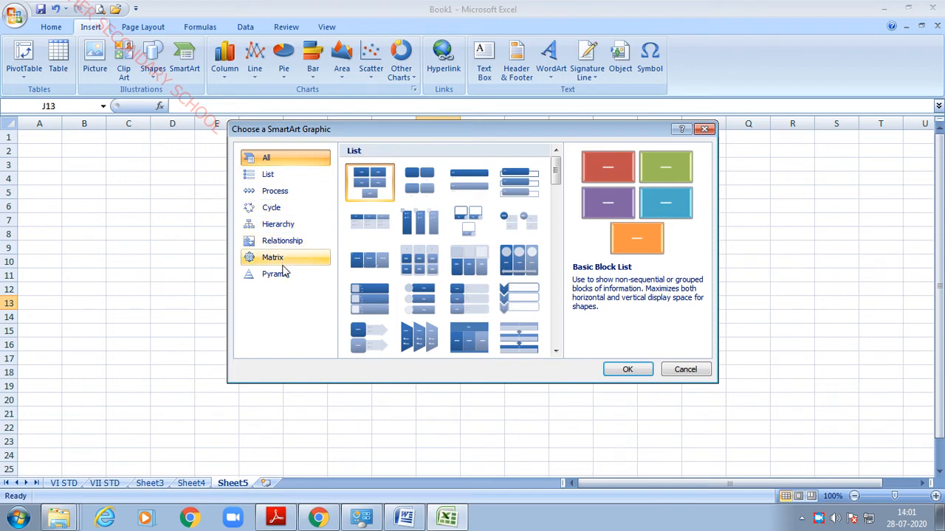
pyautogui.click(294, 225)
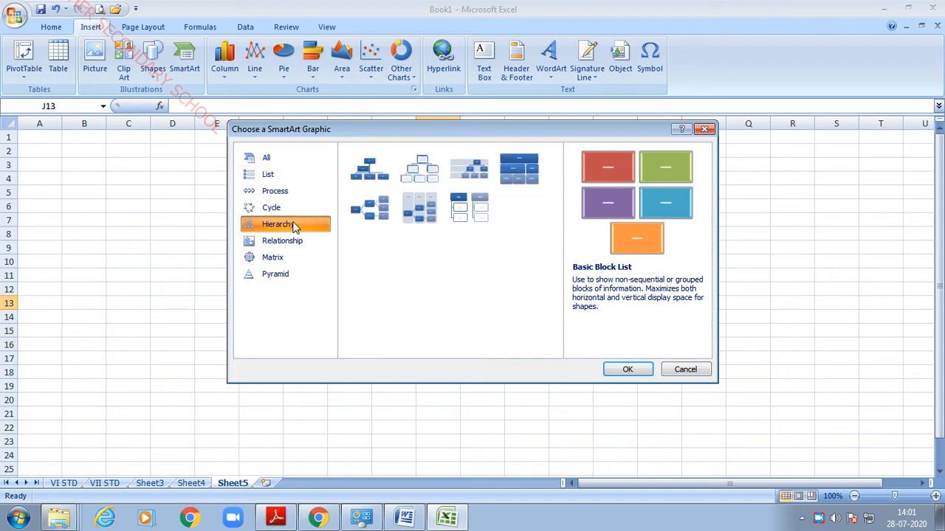
pyautogui.click(373, 174)
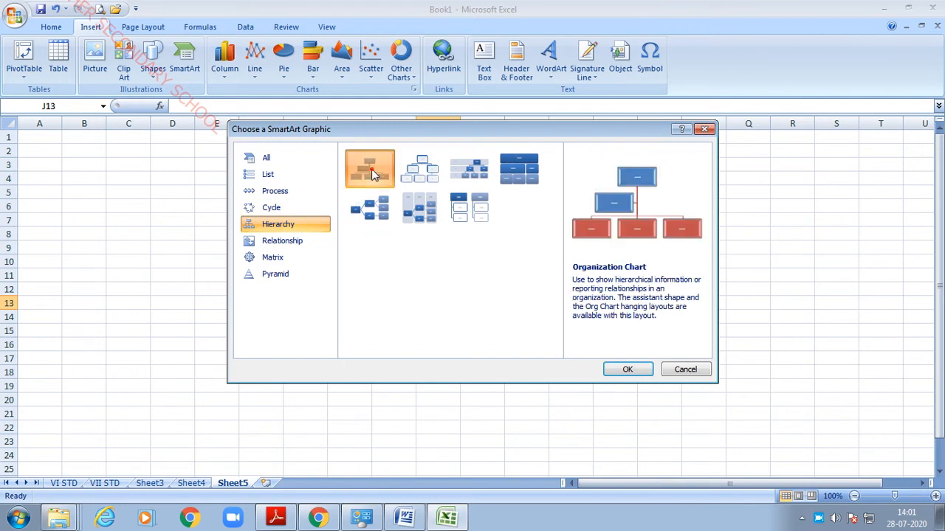
pyautogui.click(627, 370)
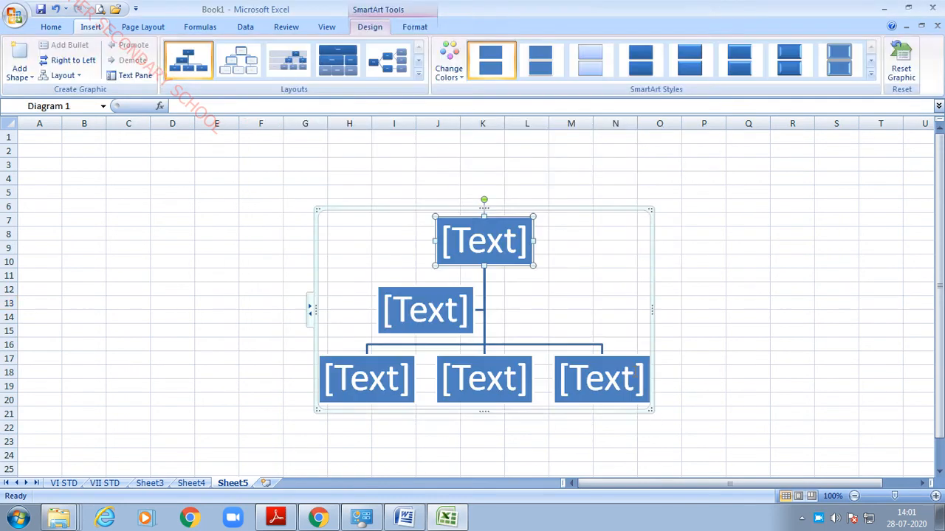
# Enlarge the organization chart from its lower-right corner and move it to span about E2 to N18.
pyautogui.click(654, 415)
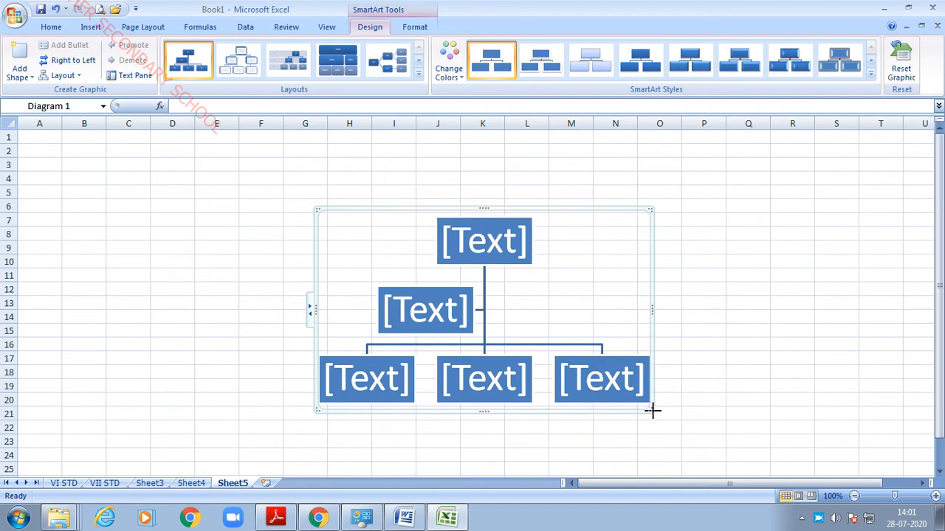
pyautogui.moveTo(735, 437); pyautogui.dragTo(735, 438)
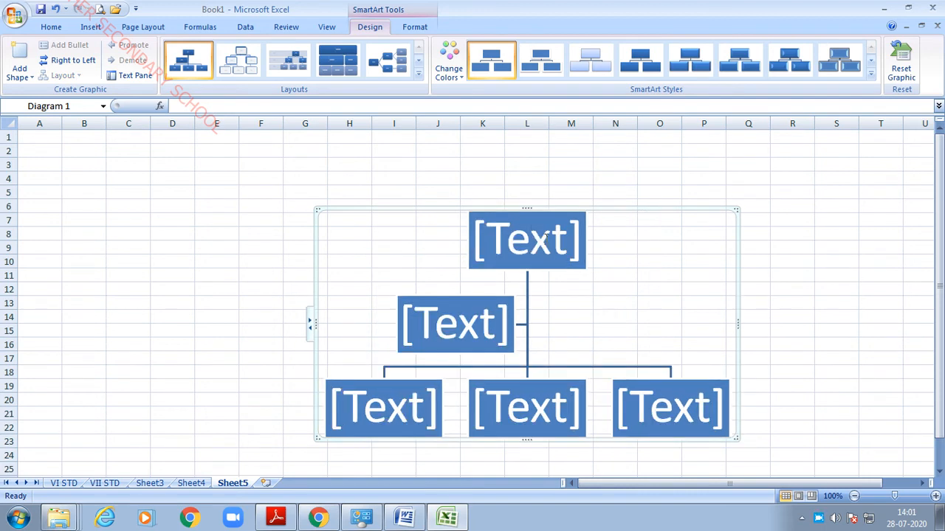
pyautogui.moveTo(418, 177); pyautogui.dragTo(352, 154)
# Label the chart's top box a and the assistant box beneath it b.
pyautogui.click(446, 189)
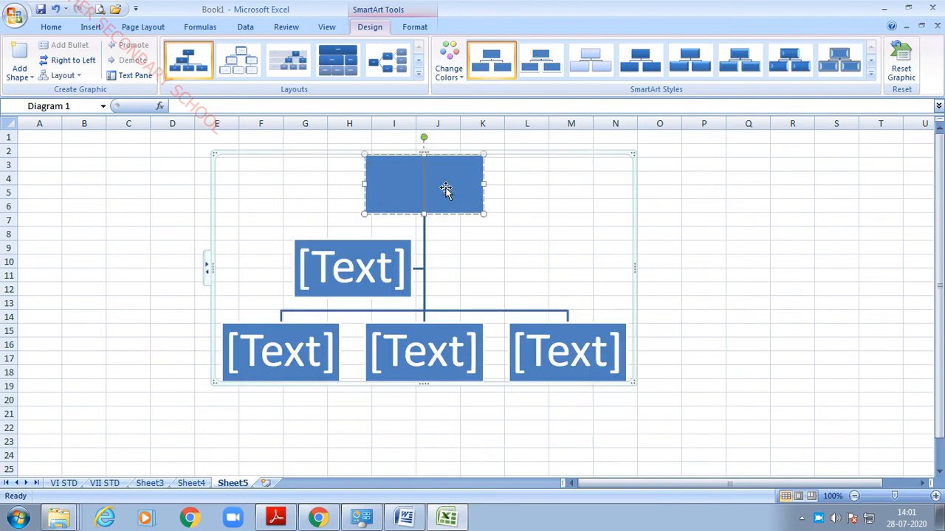
pyautogui.write('a')
pyautogui.click(340, 268)
pyautogui.write('b')
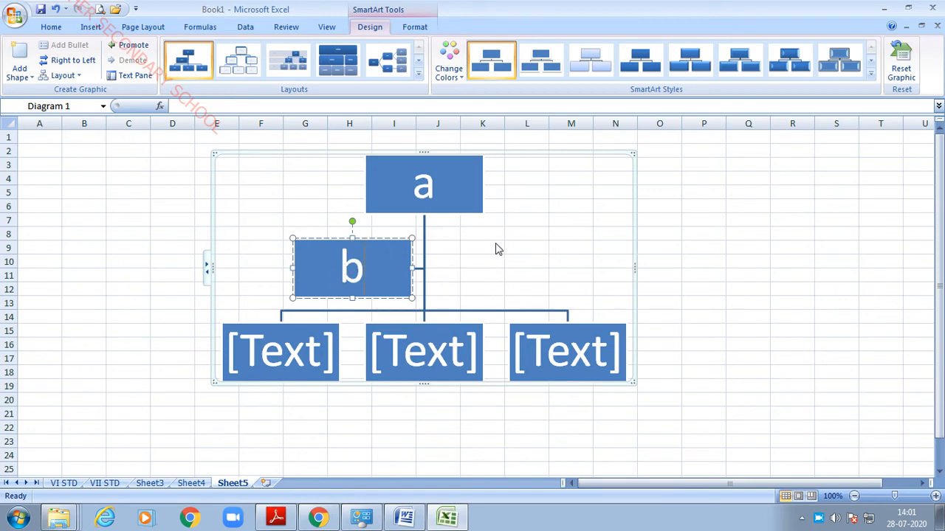
# Add a shape after box b and label it c.
pyautogui.click(391, 258)
pyautogui.rightClick(383, 261)
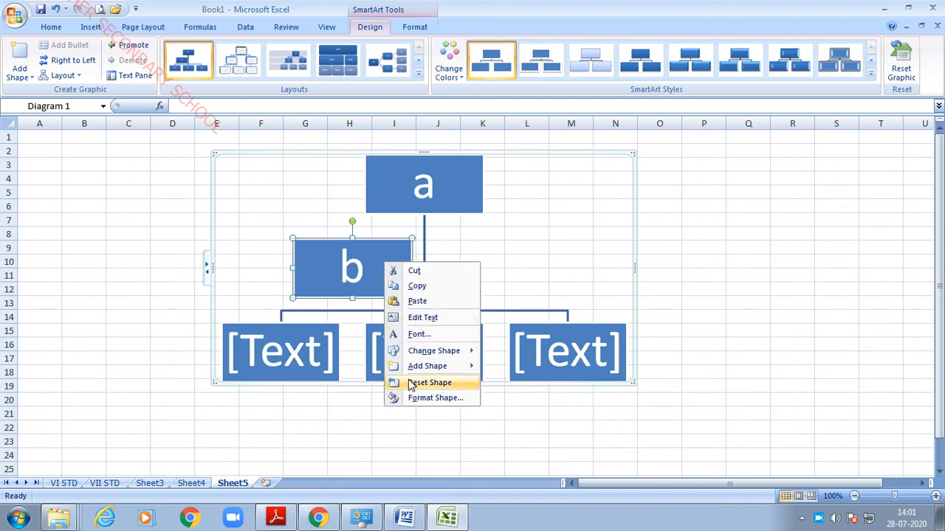
pyautogui.moveTo(459, 370)
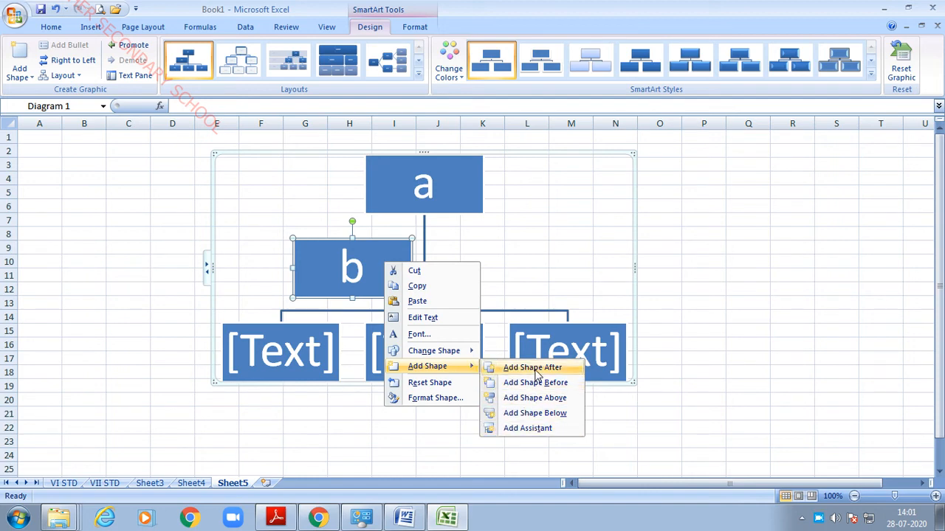
pyautogui.click(538, 368)
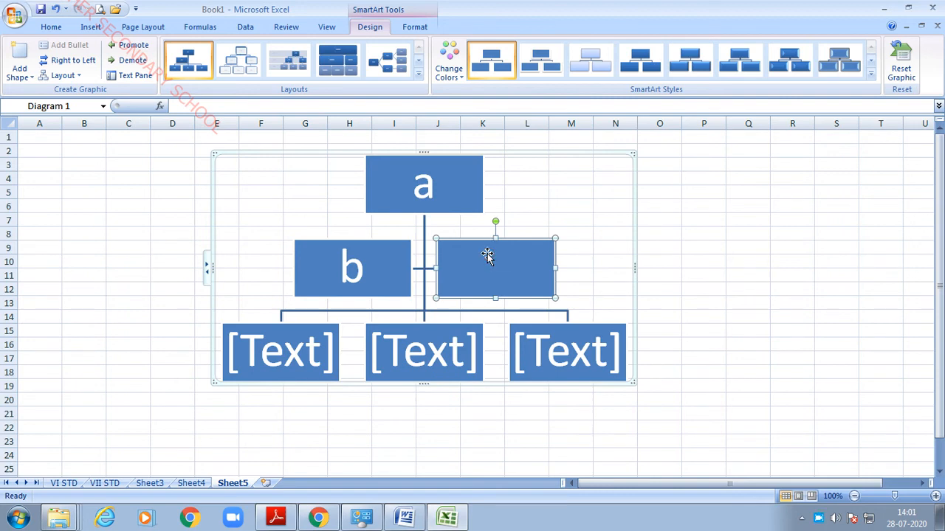
pyautogui.write('c')
# Label the three boxes in the chart's lowest row b1, b2 and c1, in order.
pyautogui.click(330, 360)
pyautogui.write('b')
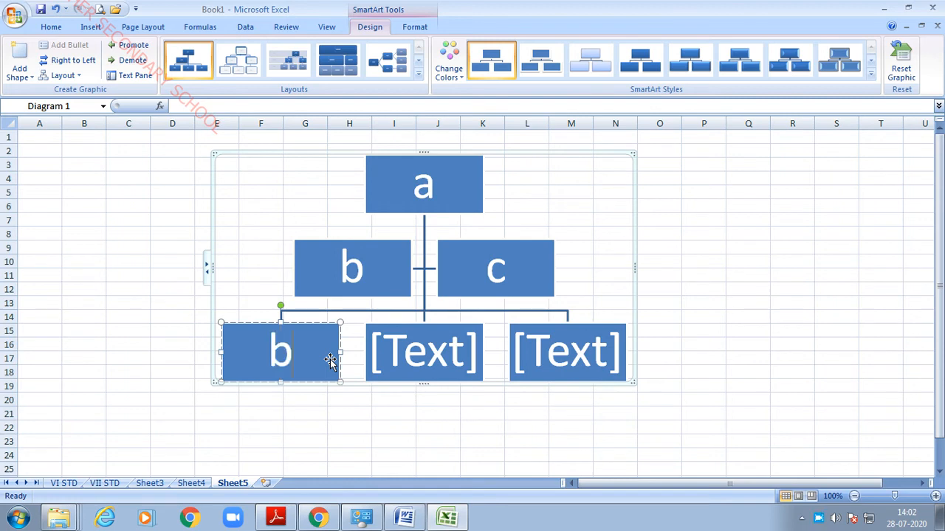
pyautogui.write('1')
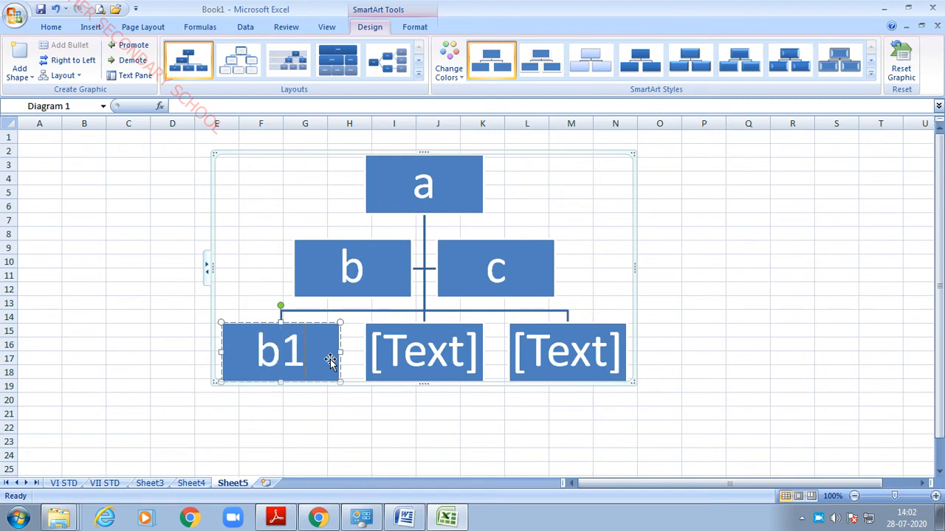
pyautogui.click(452, 352)
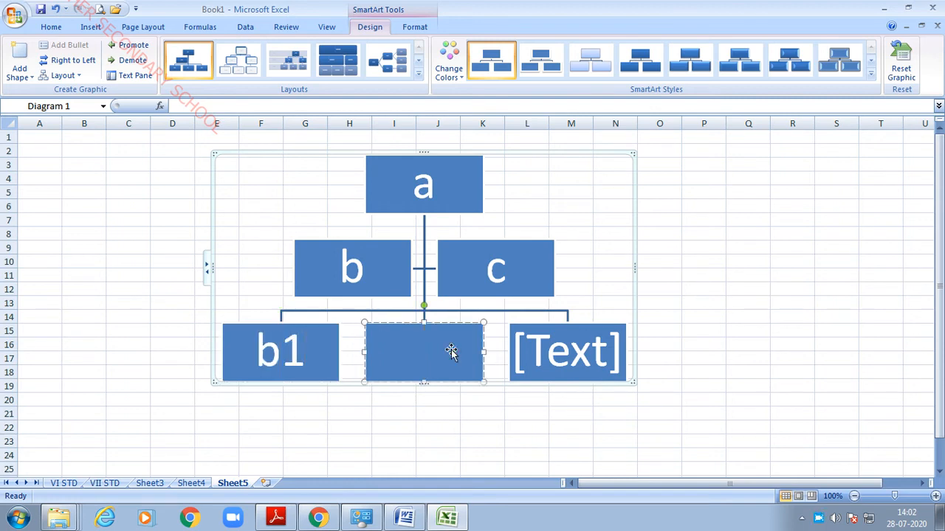
pyautogui.write('b2')
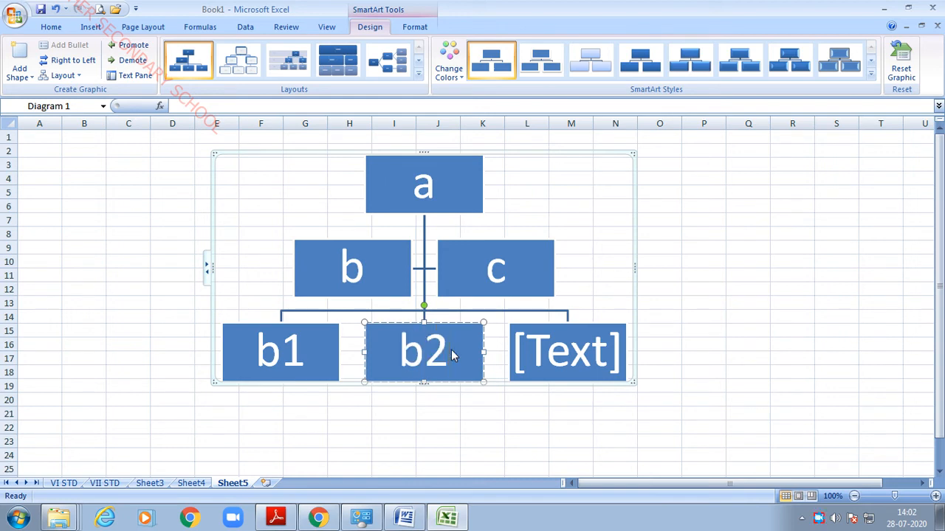
pyautogui.click(556, 343)
pyautogui.write('c1')
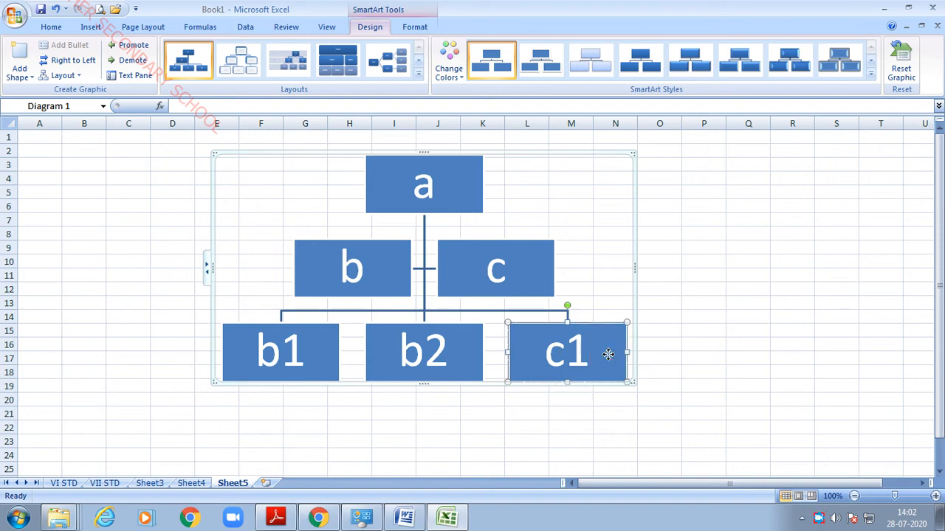
# Add an empty shape after box c1 in the same row.
pyautogui.rightClick(609, 357)
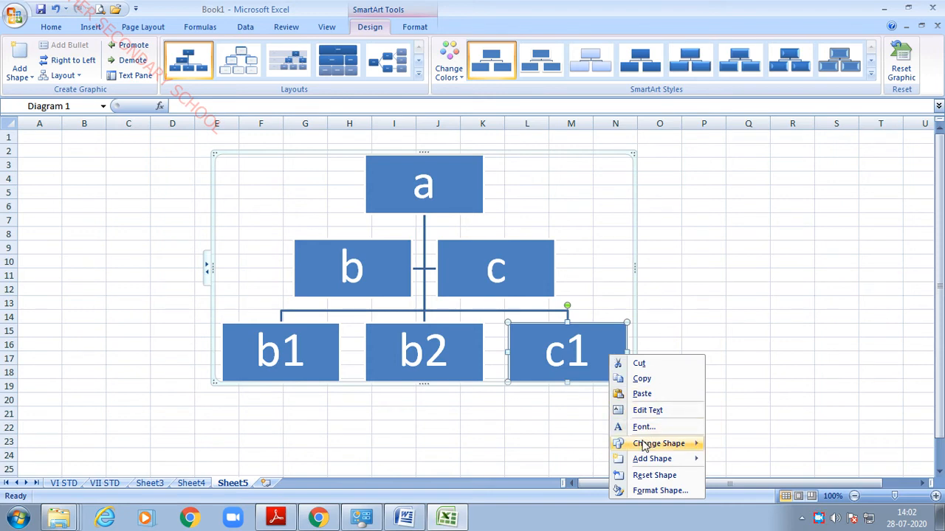
pyautogui.moveTo(636, 447)
pyautogui.moveTo(669, 461)
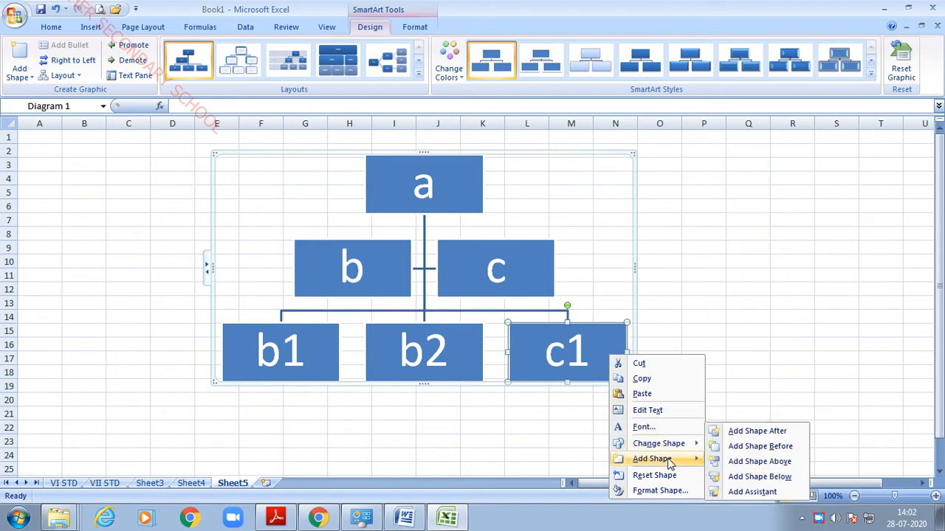
pyautogui.click(775, 431)
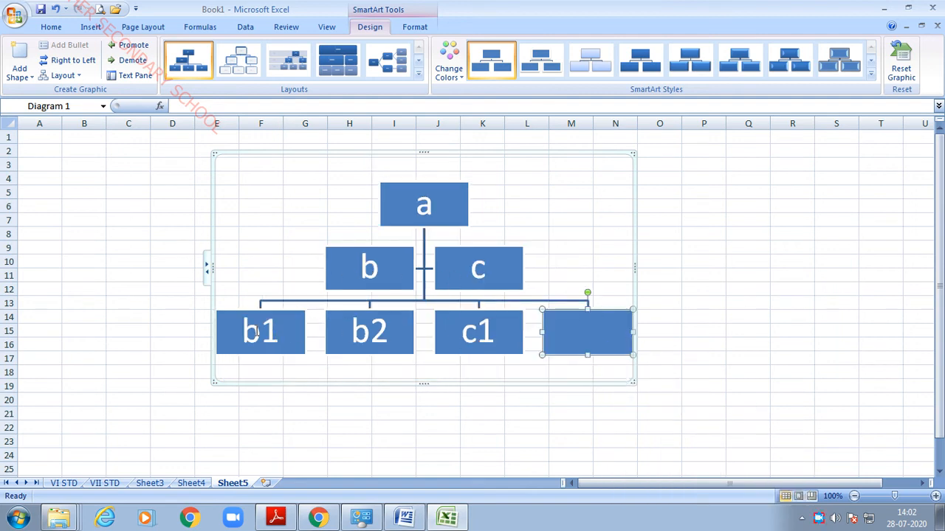
# Add an empty shape below box b1.
pyautogui.click(291, 336)
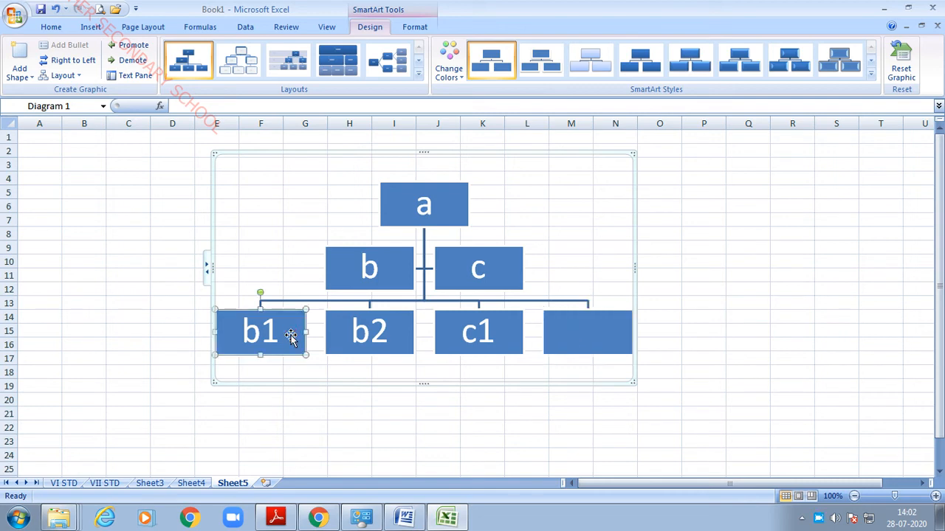
pyautogui.rightClick(291, 335)
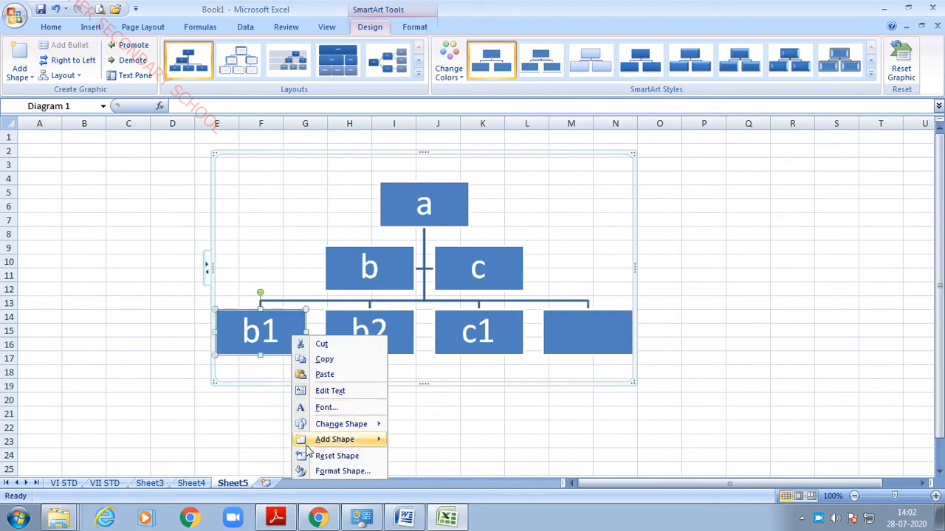
pyautogui.moveTo(337, 448)
pyautogui.click(443, 476)
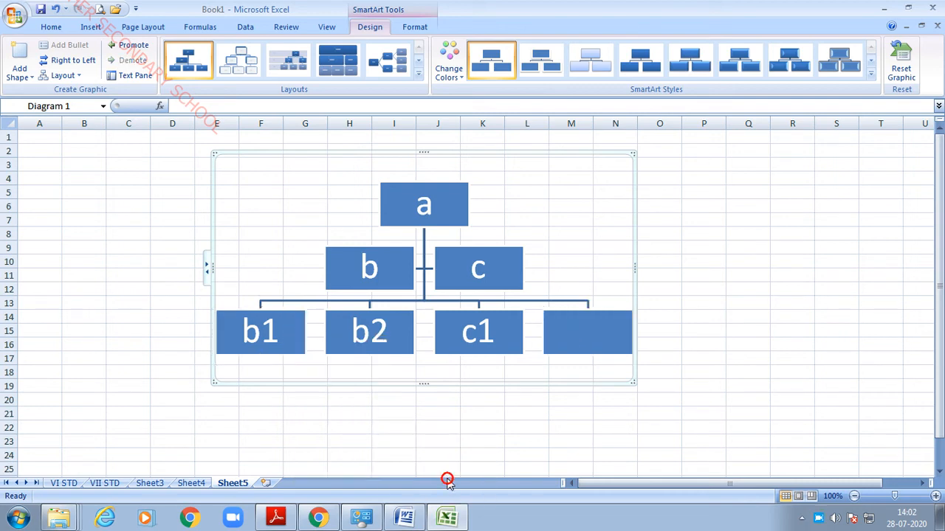
# Add a second empty shape after the one under b1, then select the upper of the two.
pyautogui.rightClick(287, 358)
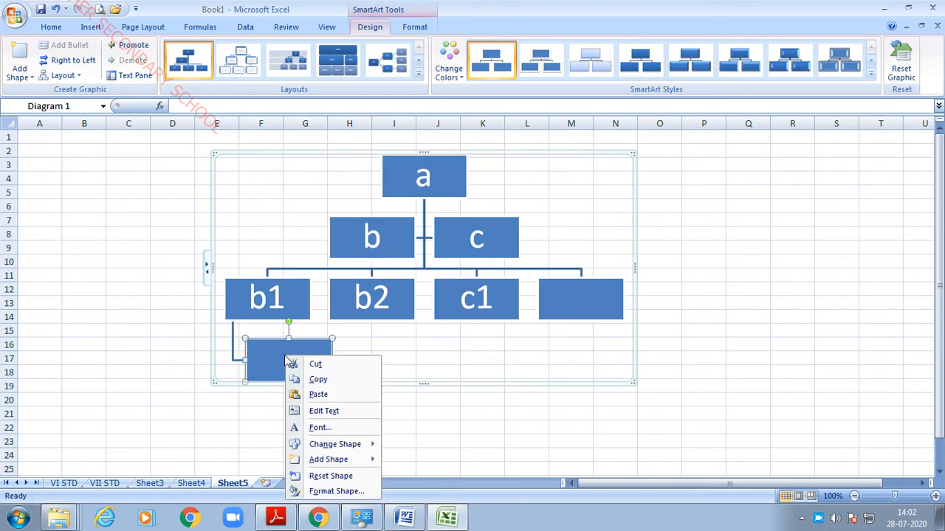
pyautogui.moveTo(332, 459)
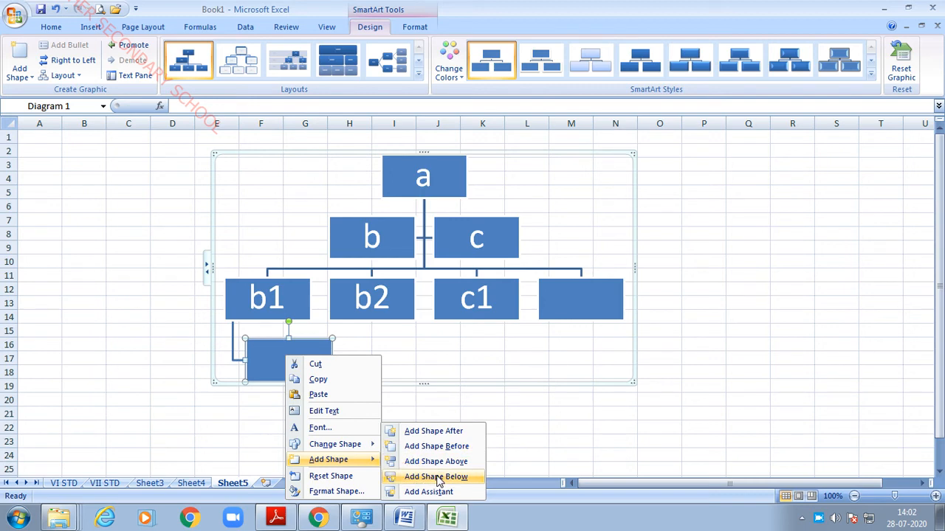
pyautogui.click(447, 433)
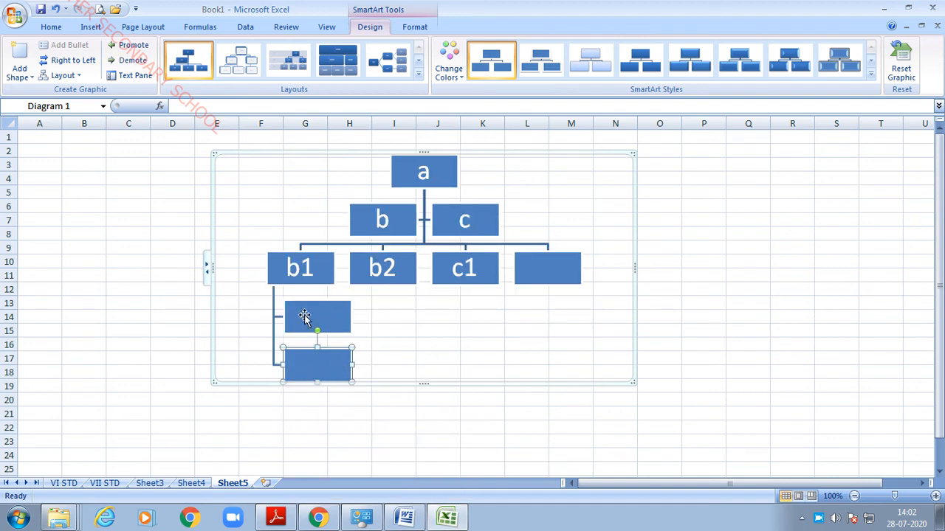
pyautogui.click(310, 314)
pyautogui.click(301, 367)
pyautogui.click(315, 320)
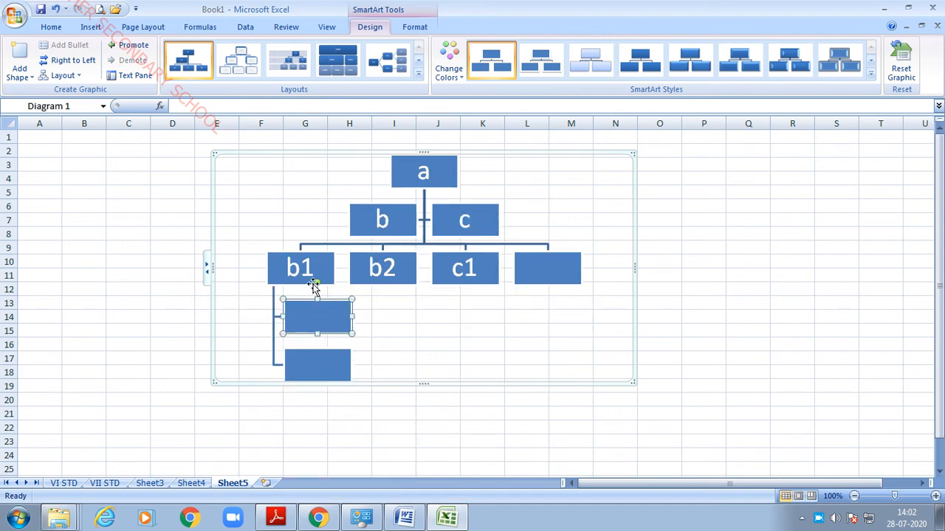
# Change the branch layout of box b1 so the two empty boxes below it sit side by side.
pyautogui.click(79, 77)
pyautogui.click(74, 106)
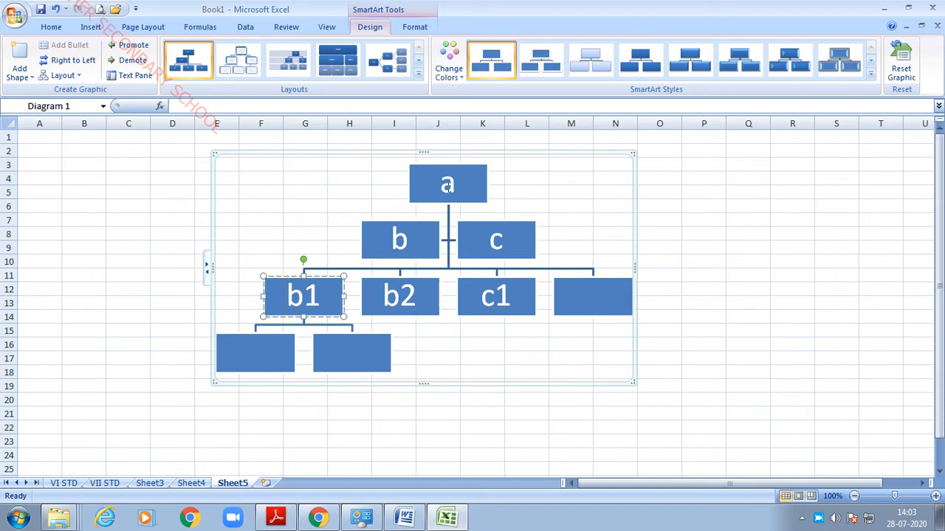
pyautogui.click(425, 237)
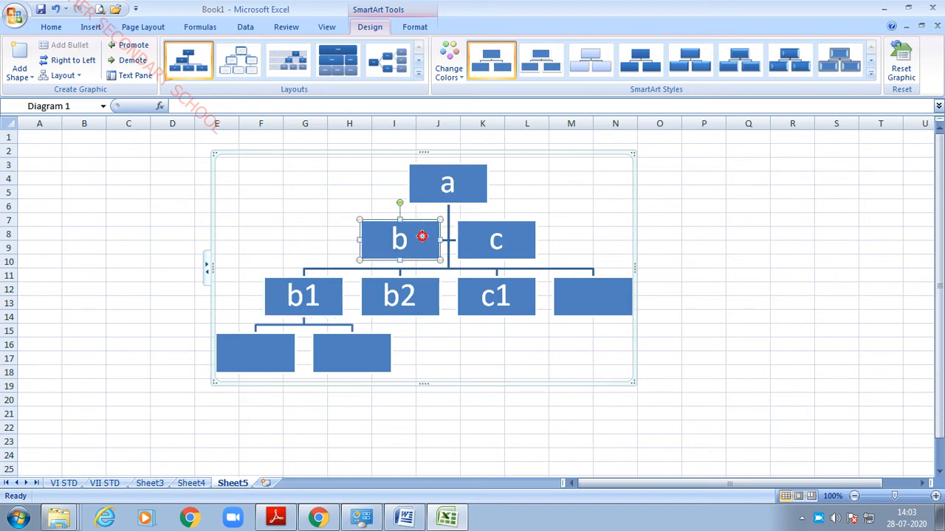
pyautogui.click(461, 183)
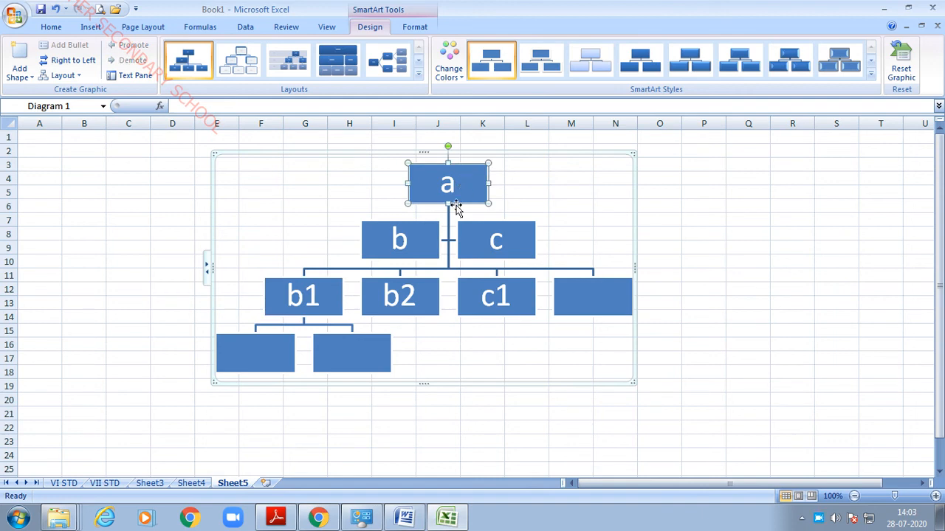
pyautogui.click(399, 248)
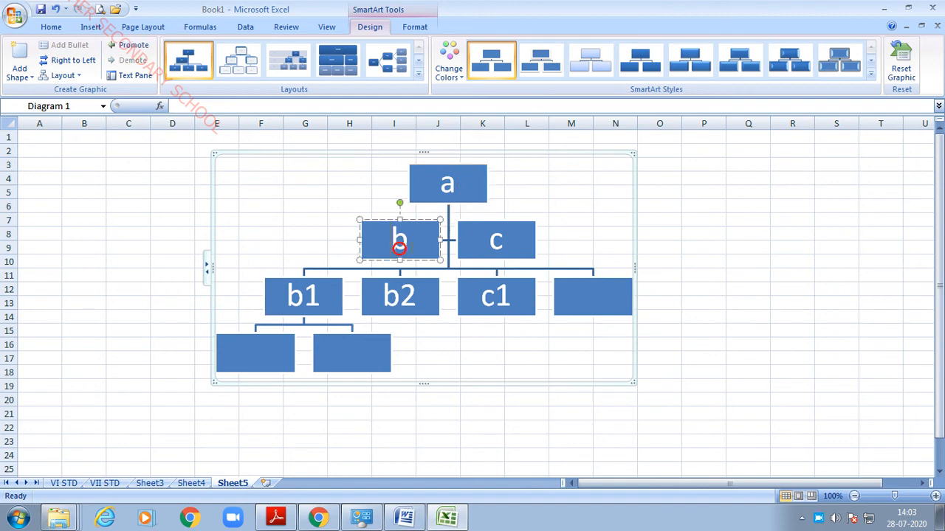
pyautogui.click(488, 244)
# Recolor the organization chart with the fourth Colorful variation, giving green, blue and orange levels, and deselect the chart.
pyautogui.click(468, 184)
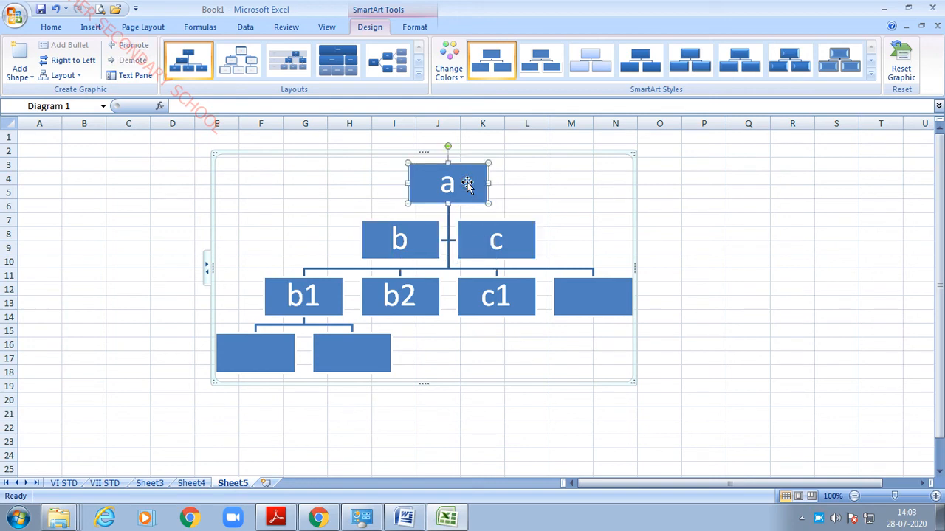
pyautogui.click(462, 80)
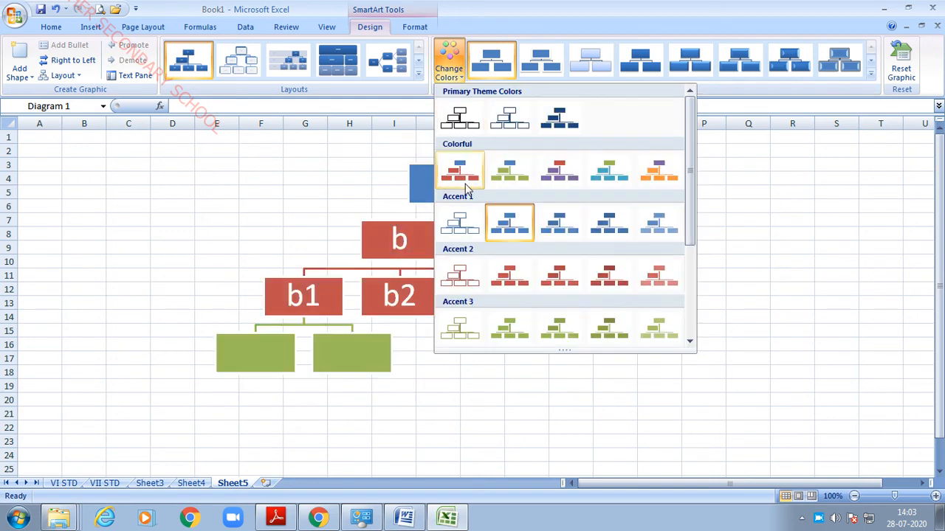
pyautogui.click(591, 183)
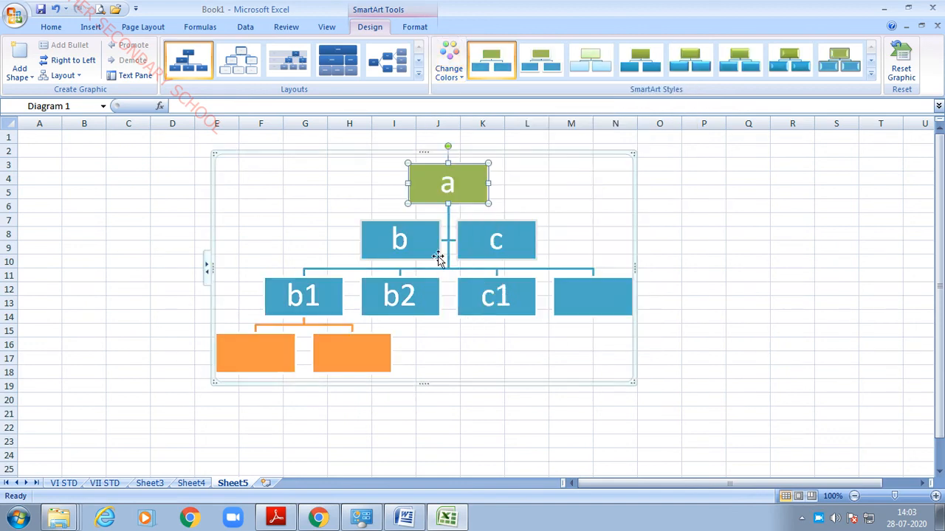
pyautogui.click(685, 316)
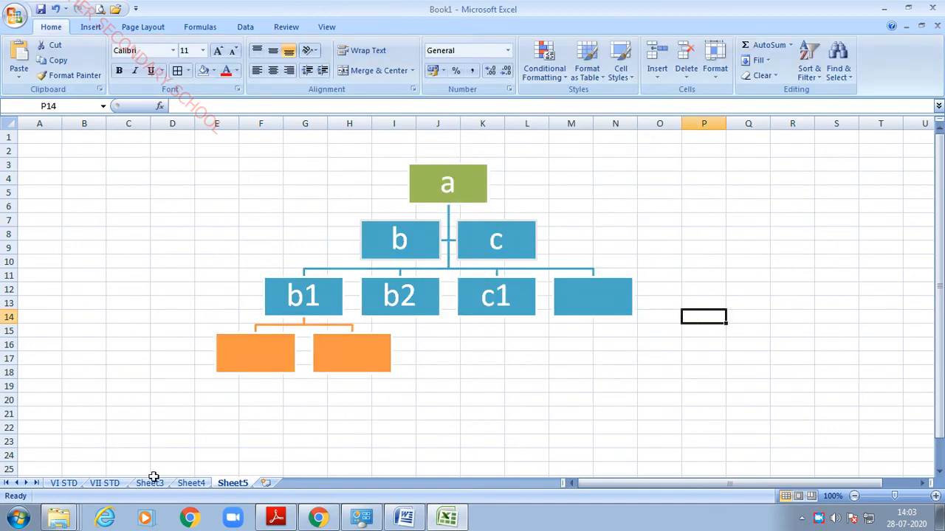
# Open the VII STD sheet and cut the pie chart beside the marks table.
pyautogui.click(71, 484)
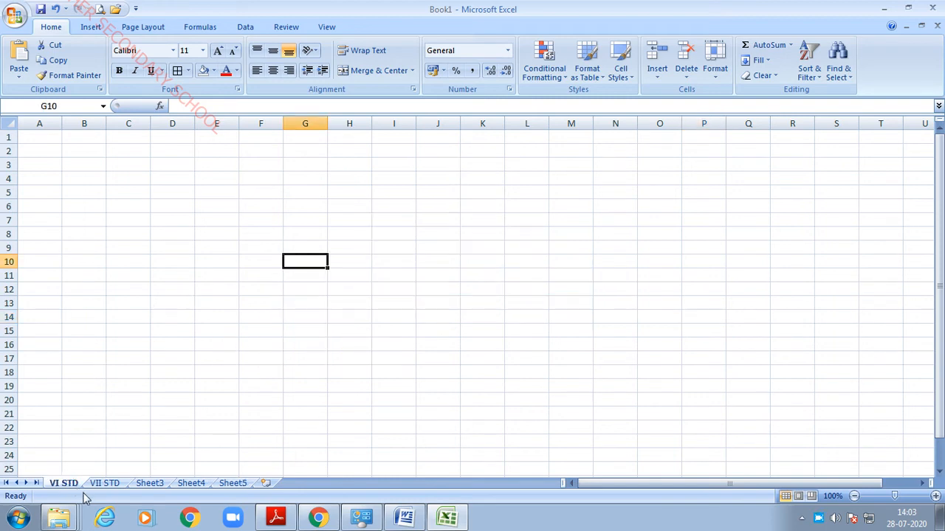
pyautogui.click(94, 484)
pyautogui.click(320, 353)
pyautogui.click(578, 268)
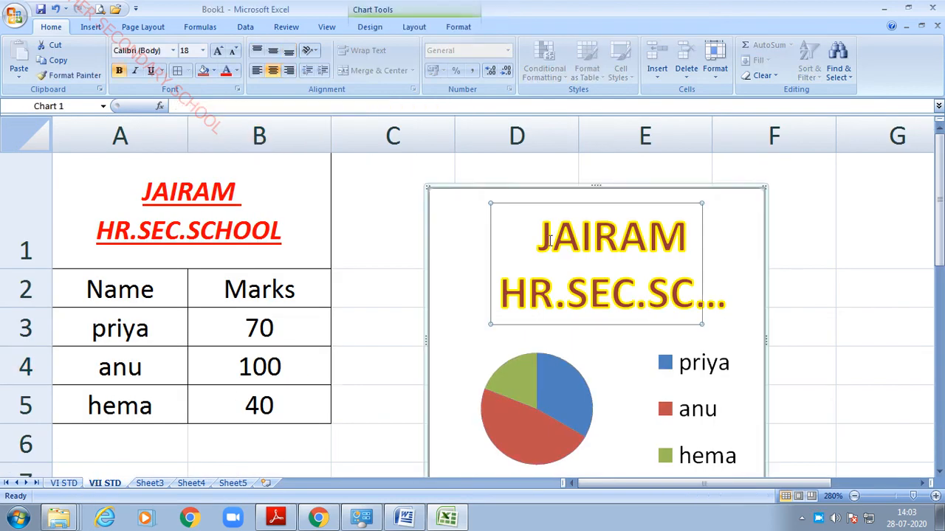
pyautogui.rightClick(462, 188)
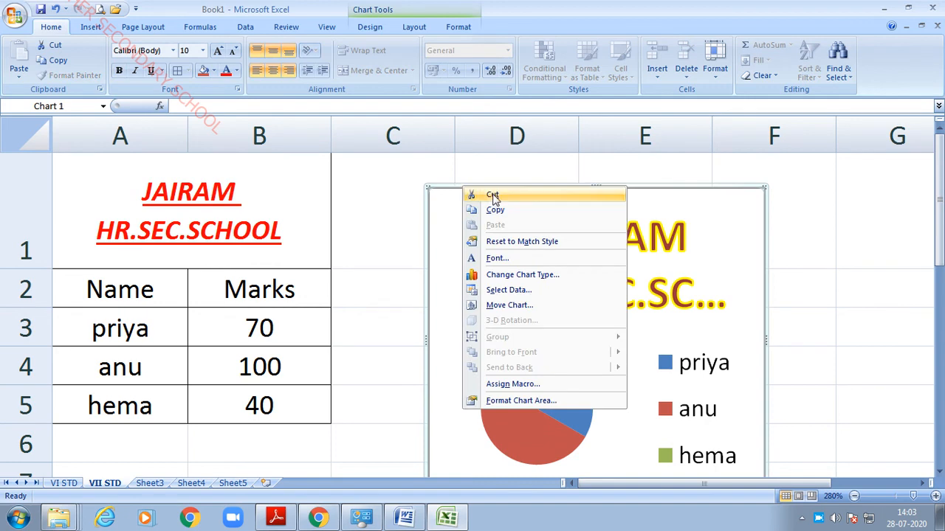
pyautogui.click(493, 196)
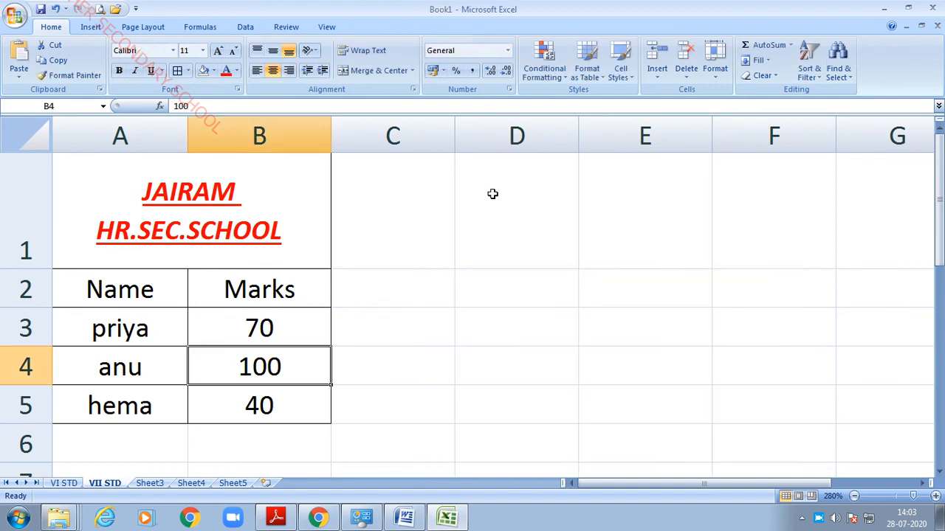
pyautogui.click(403, 352)
pyautogui.click(349, 295)
pyautogui.click(458, 369)
pyautogui.click(397, 285)
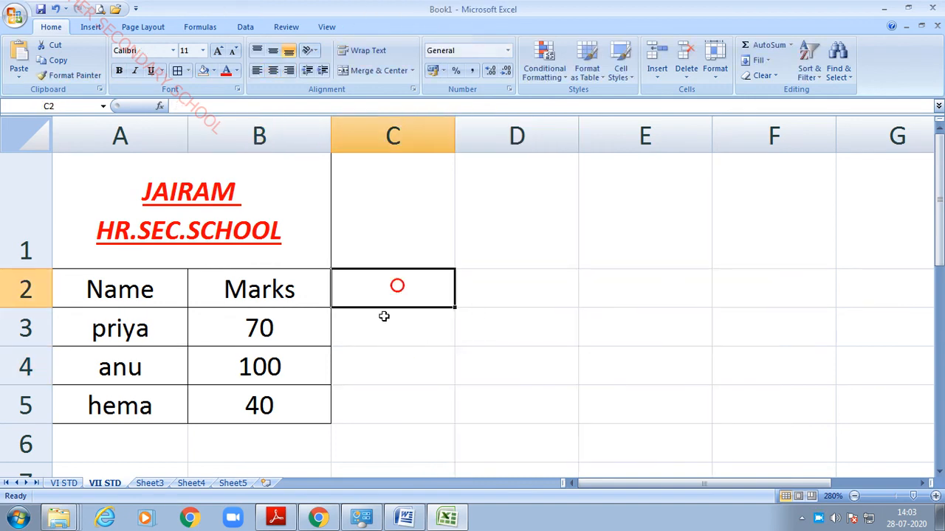
pyautogui.click(390, 334)
pyautogui.click(373, 376)
pyautogui.click(393, 334)
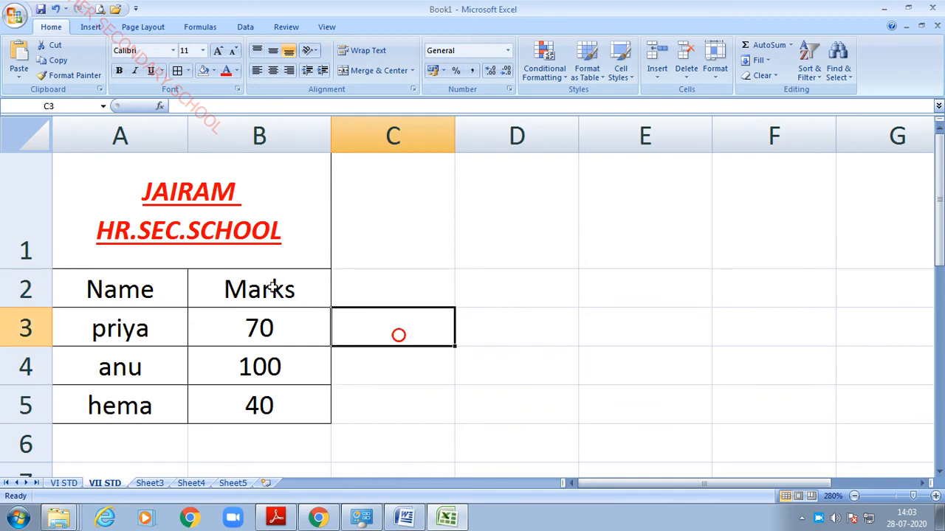
# Replace the Marks heading in B2 with tamil, and add the headings eng in C2 and mat in D2.
pyautogui.click(280, 290)
pyautogui.press('BackSpace')
pyautogui.write('tamil')
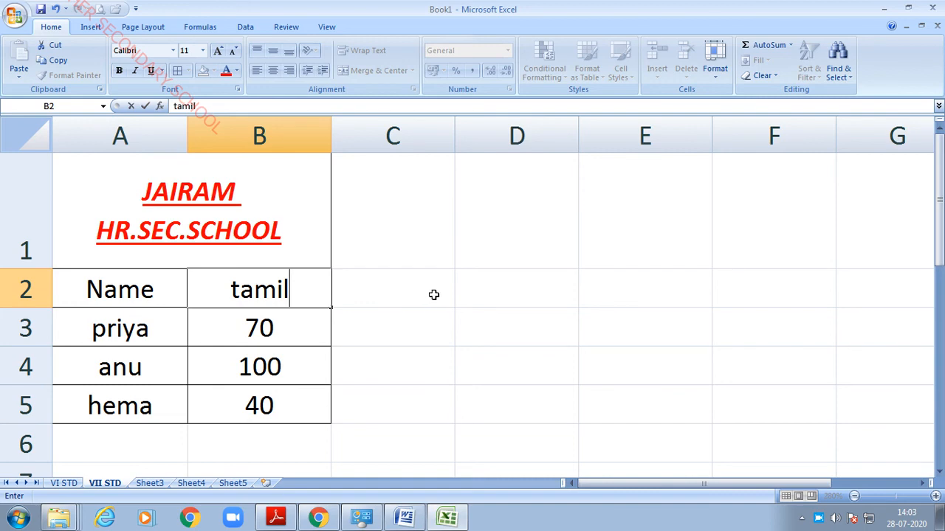
pyautogui.click(433, 294)
pyautogui.write('en')
pyautogui.press('BackSpace')
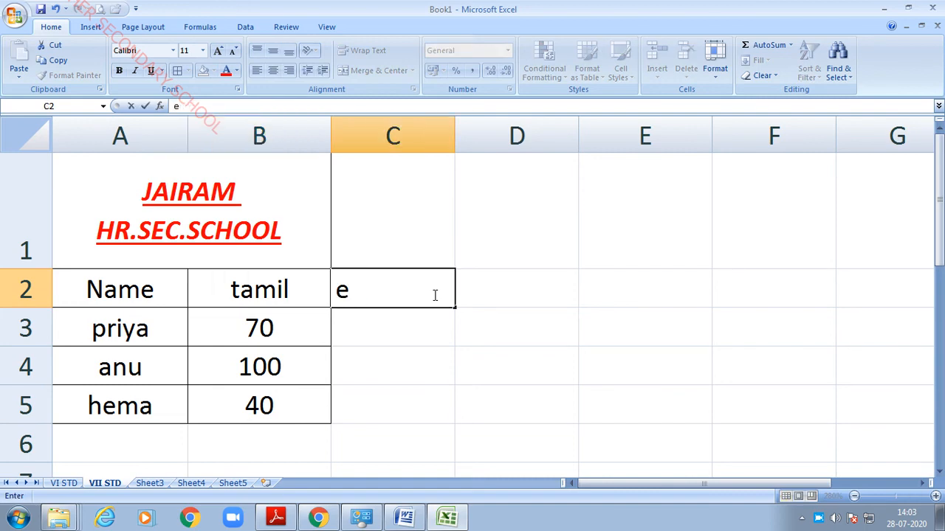
pyautogui.write('ng')
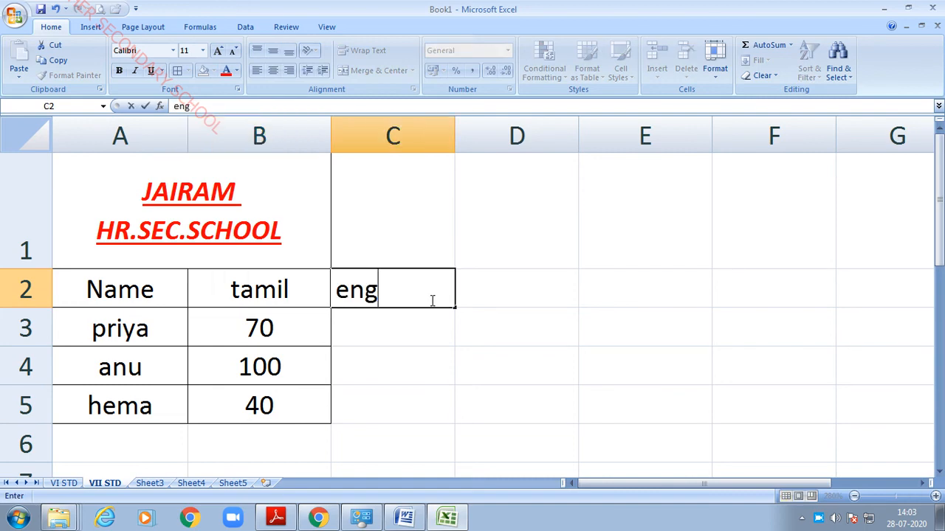
pyautogui.click(502, 287)
pyautogui.write('mat')
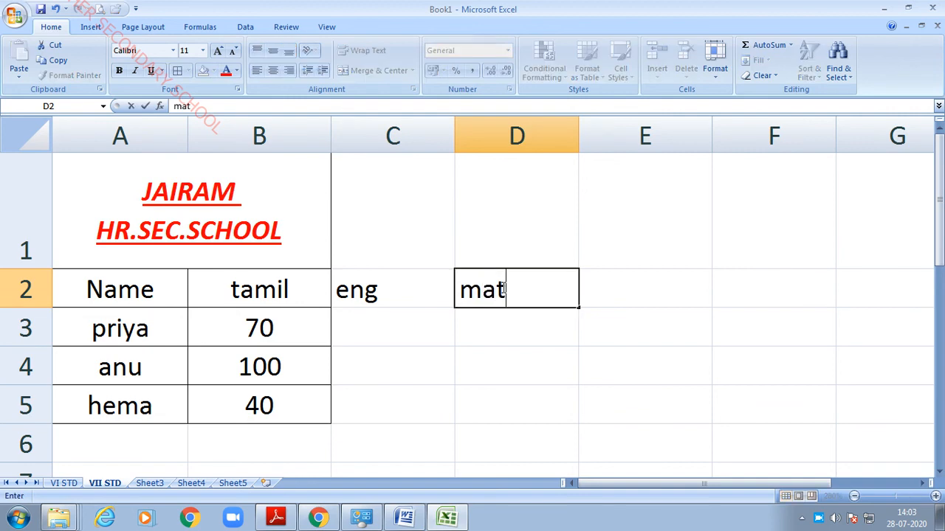
# Enter the eng marks 55, 34 and 90 in cells C3 to C5.
pyautogui.click(413, 315)
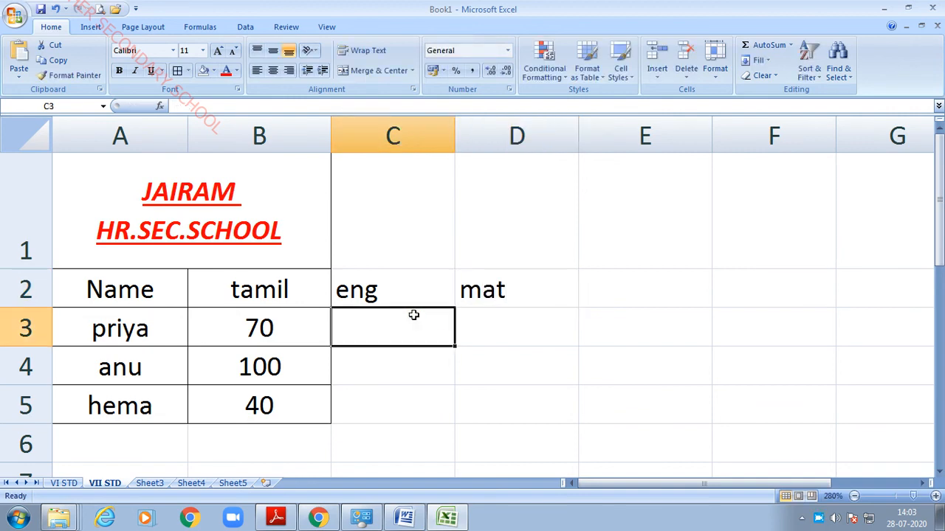
pyautogui.write('55')
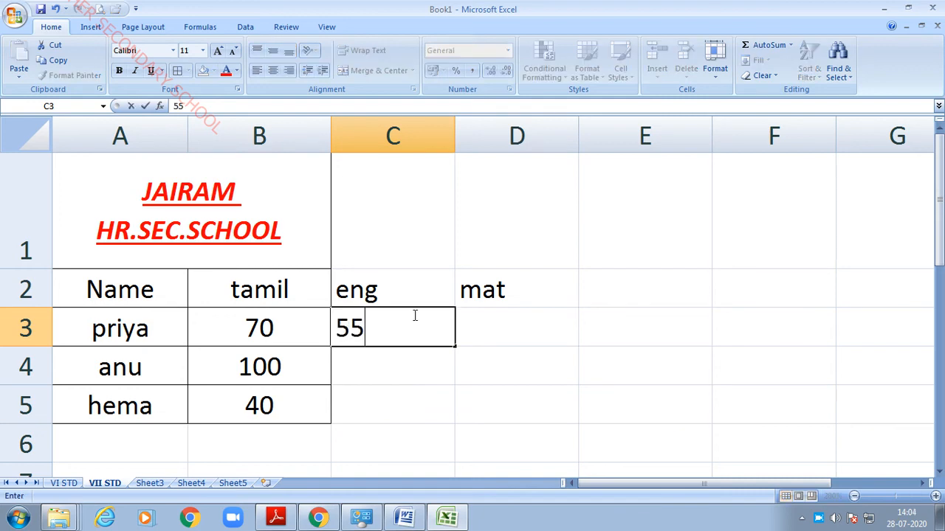
pyautogui.click(401, 361)
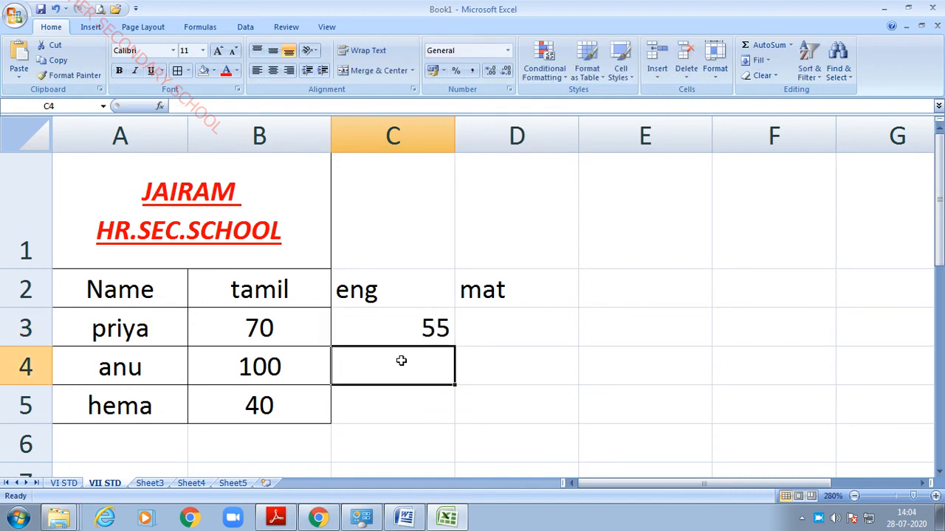
pyautogui.write('34')
pyautogui.click(403, 411)
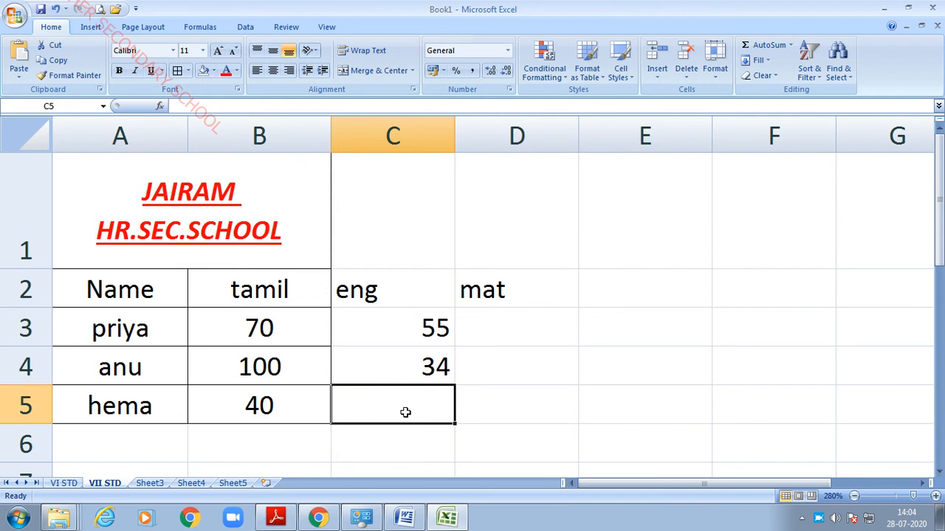
pyautogui.write('90')
# Enter the mat marks 45, 32 and 71 in cells D3 to D5.
pyautogui.click(497, 334)
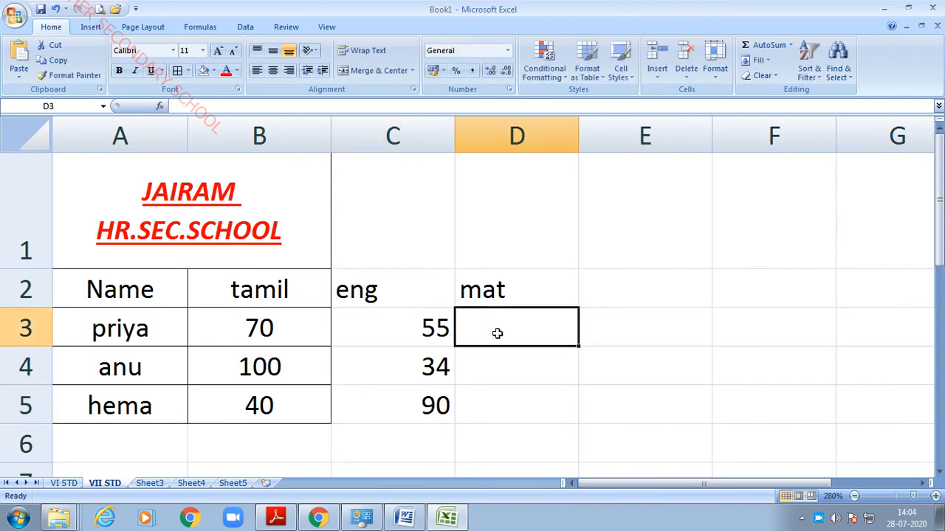
pyautogui.write('45')
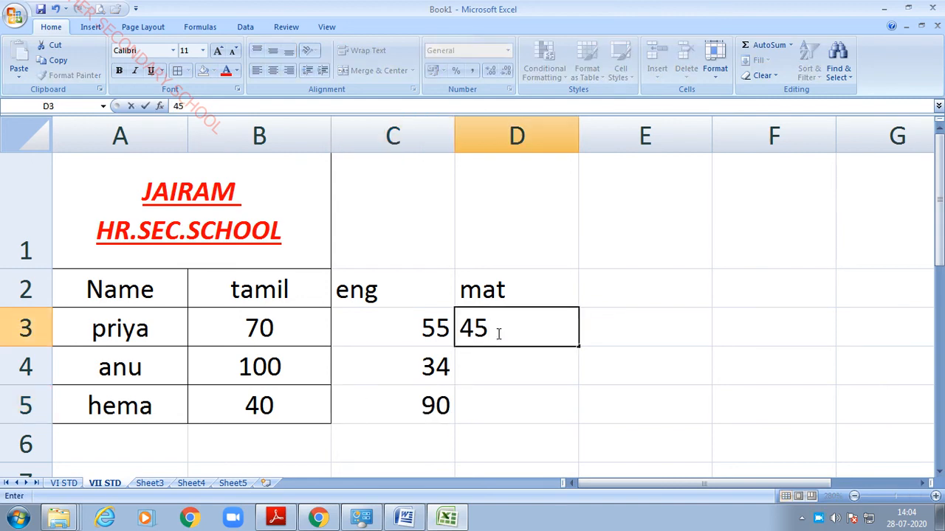
pyautogui.click(490, 359)
pyautogui.write('32')
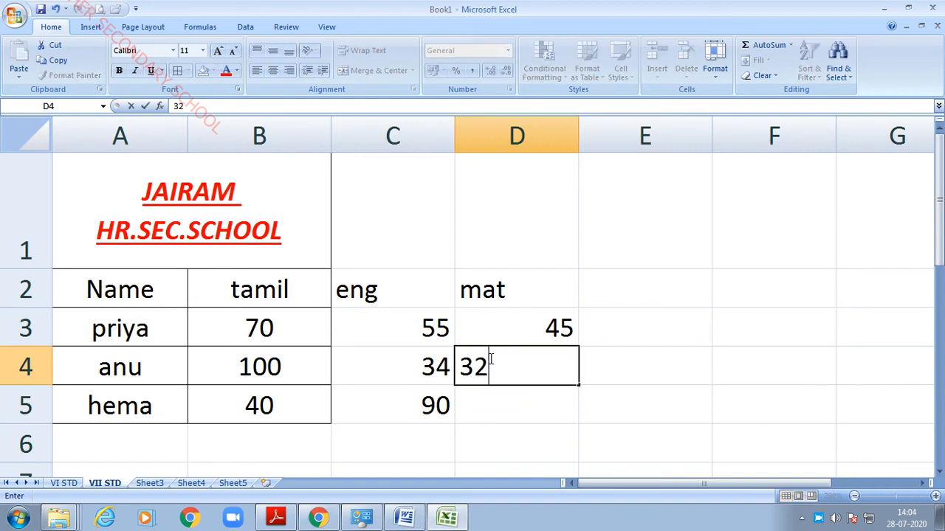
pyautogui.click(488, 413)
pyautogui.write('71')
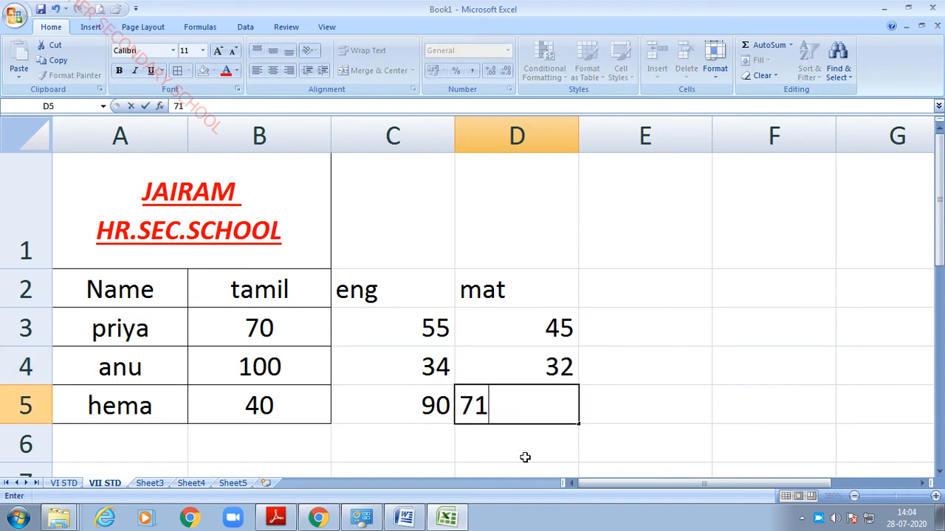
pyautogui.click(646, 399)
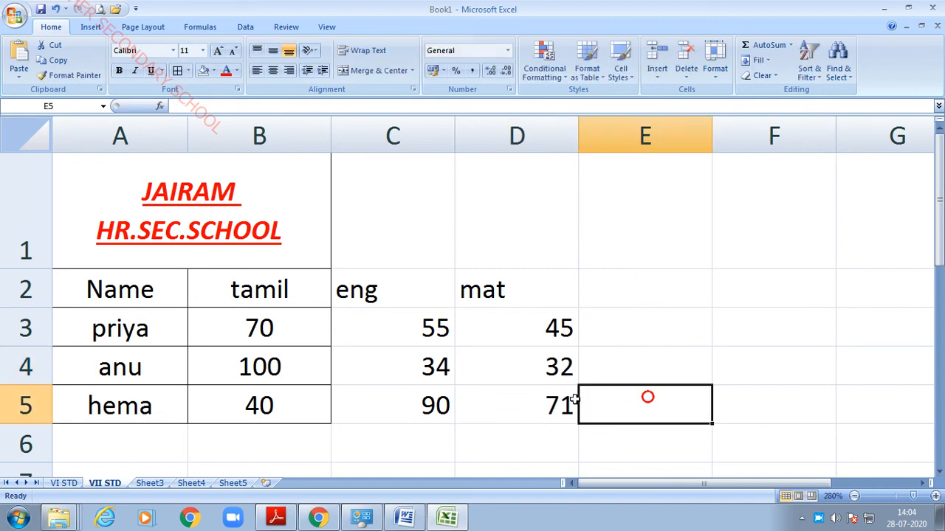
# Center the contents of the eng and mat columns in the range C2:D5.
pyautogui.moveTo(407, 322); pyautogui.dragTo(533, 398)
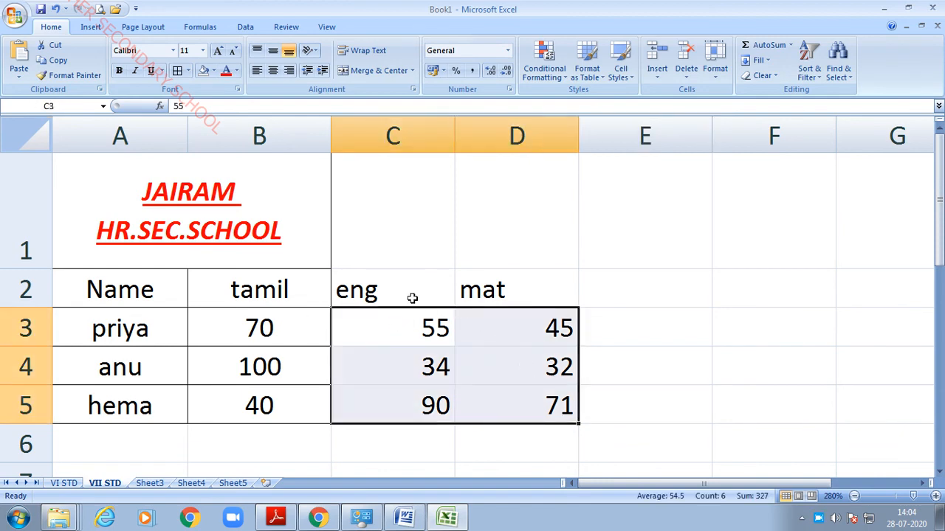
pyautogui.click(406, 352)
pyautogui.moveTo(403, 302); pyautogui.dragTo(560, 410)
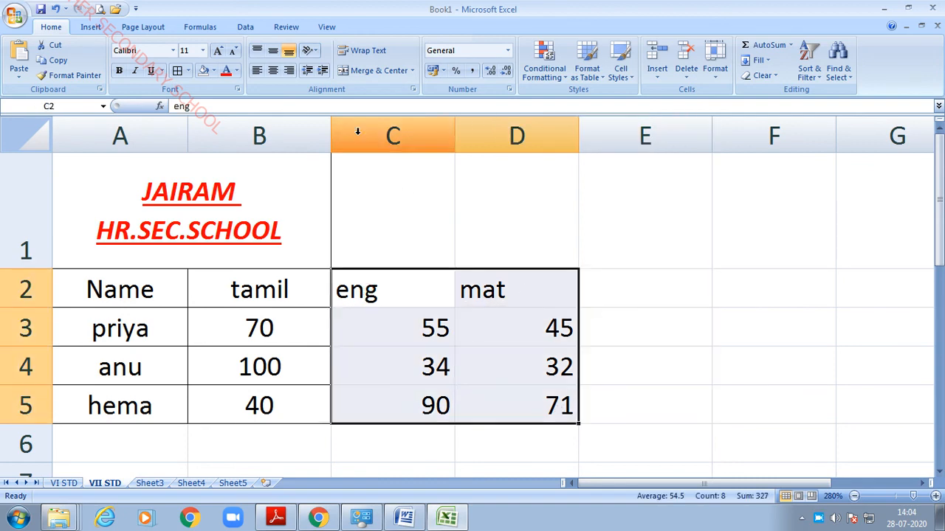
pyautogui.click(273, 71)
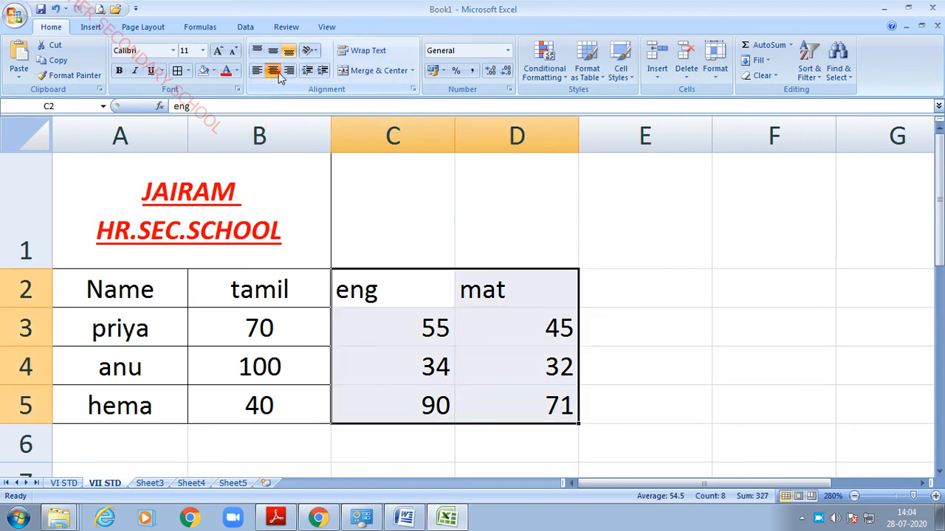
pyautogui.click(709, 340)
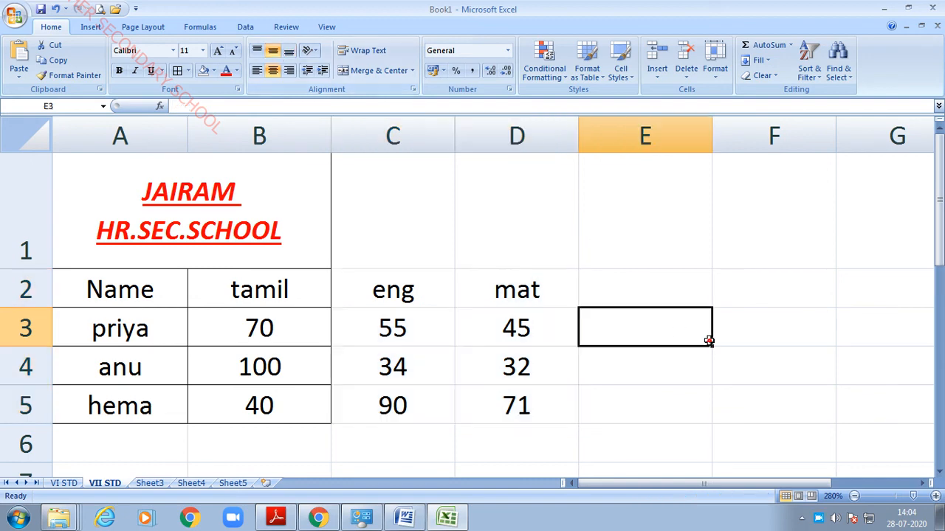
pyautogui.click(619, 393)
pyautogui.click(624, 339)
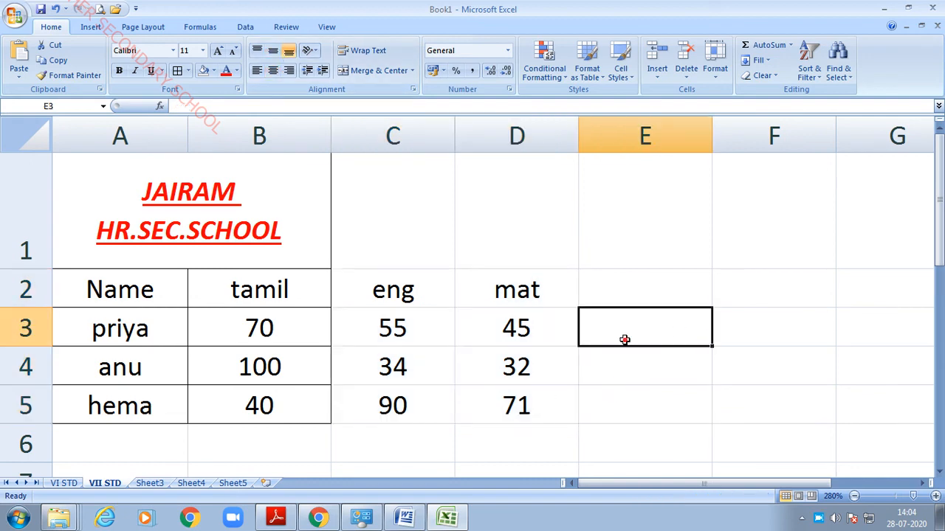
pyautogui.click(657, 404)
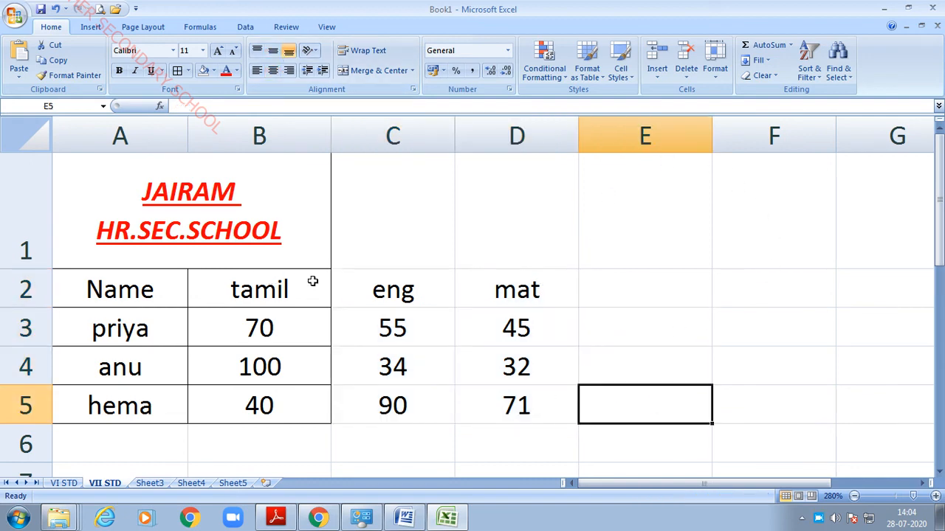
pyautogui.click(620, 336)
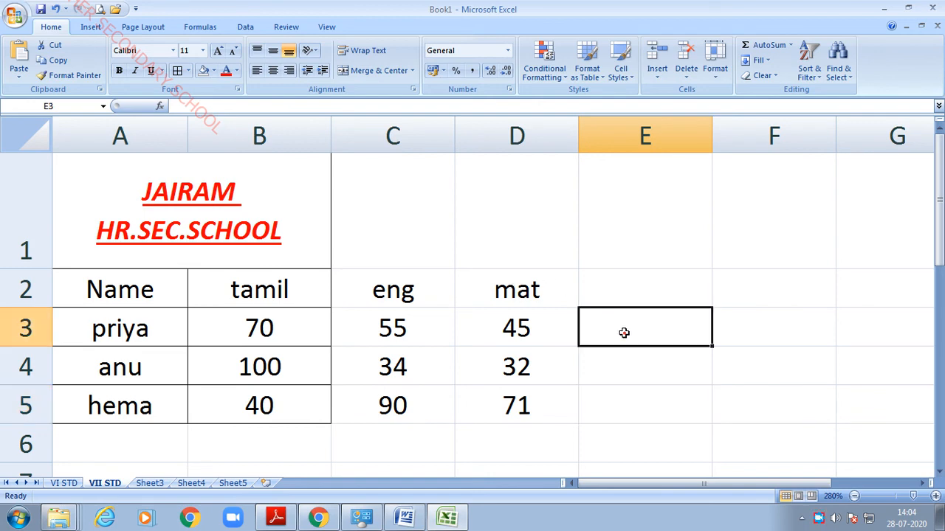
# Widen column E slightly and select cell E3.
pyautogui.moveTo(712, 122); pyautogui.dragTo(742, 129)
pyautogui.click(641, 392)
pyautogui.click(654, 330)
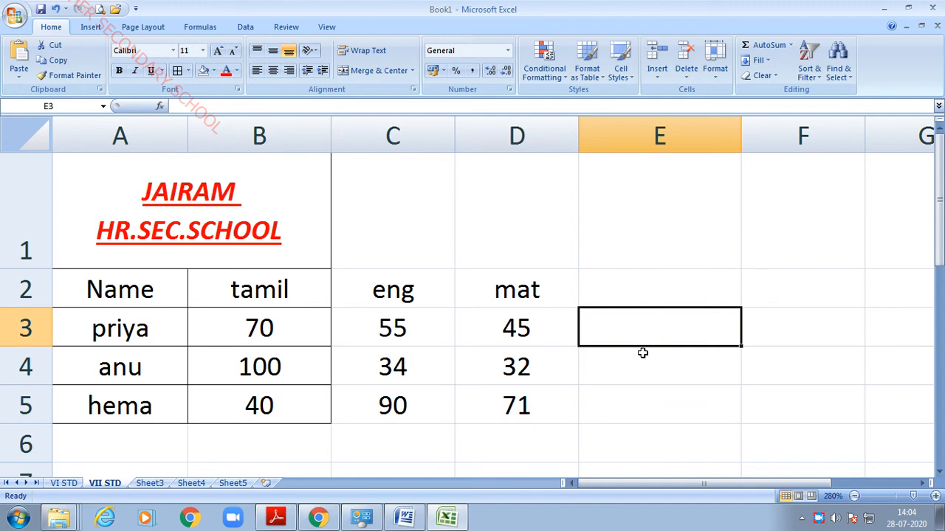
# Enter the formula =SUM(B3:D3) in cell E3 to total priya's three marks.
pyautogui.click(642, 352)
pyautogui.click(650, 330)
pyautogui.write('=')
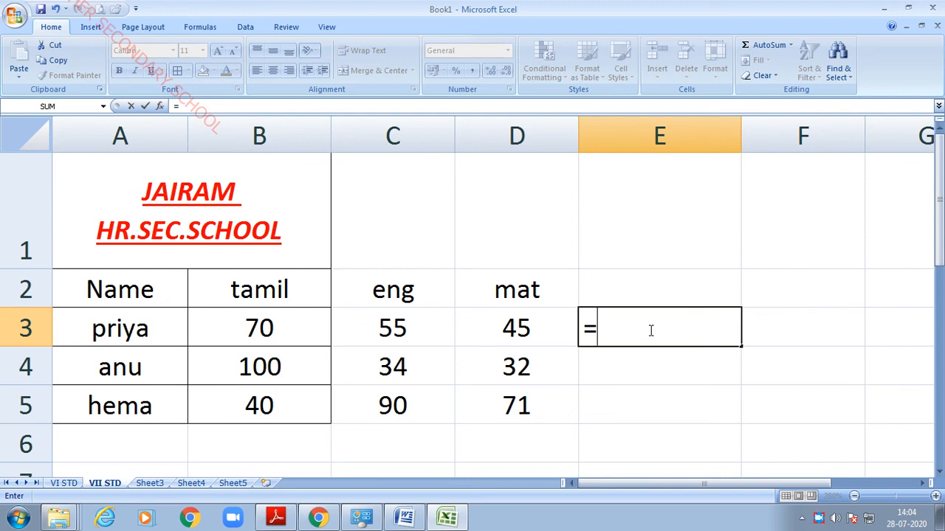
pyautogui.write('sum')
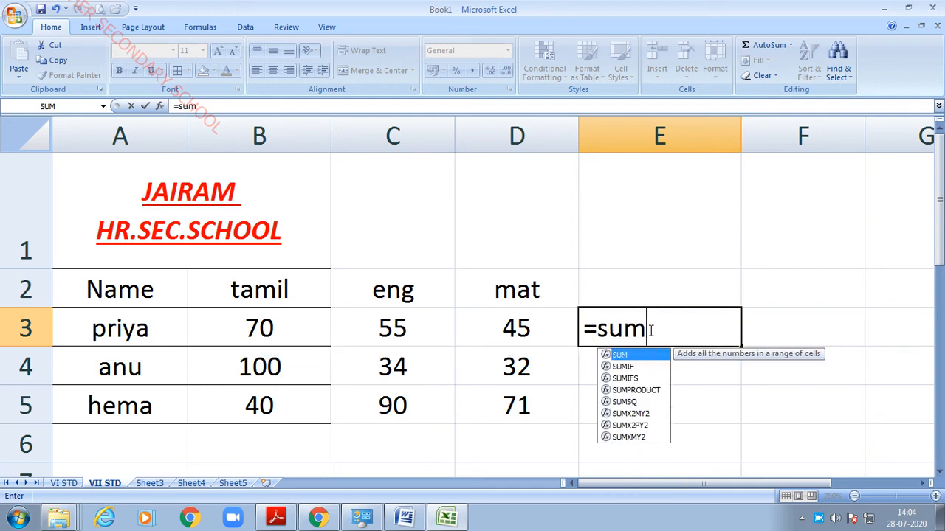
pyautogui.write('(')
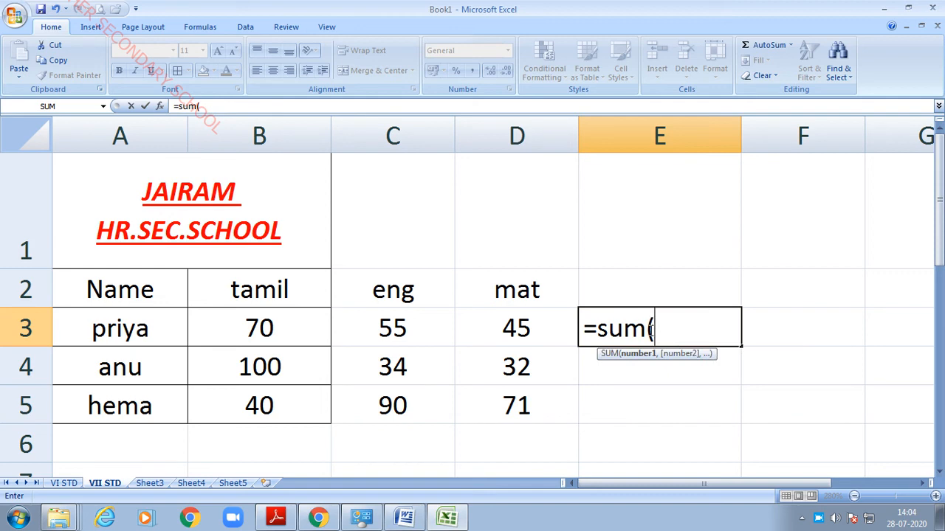
pyautogui.click(310, 330)
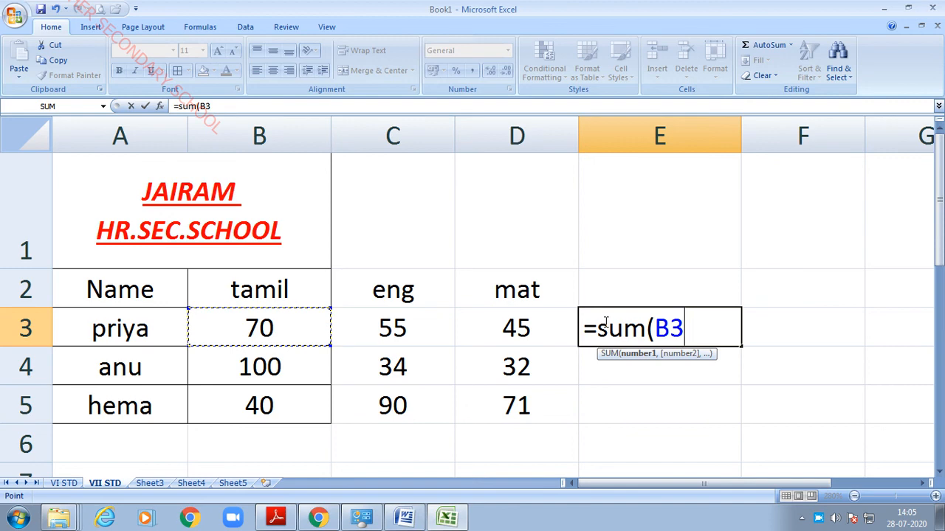
pyautogui.write(':B')
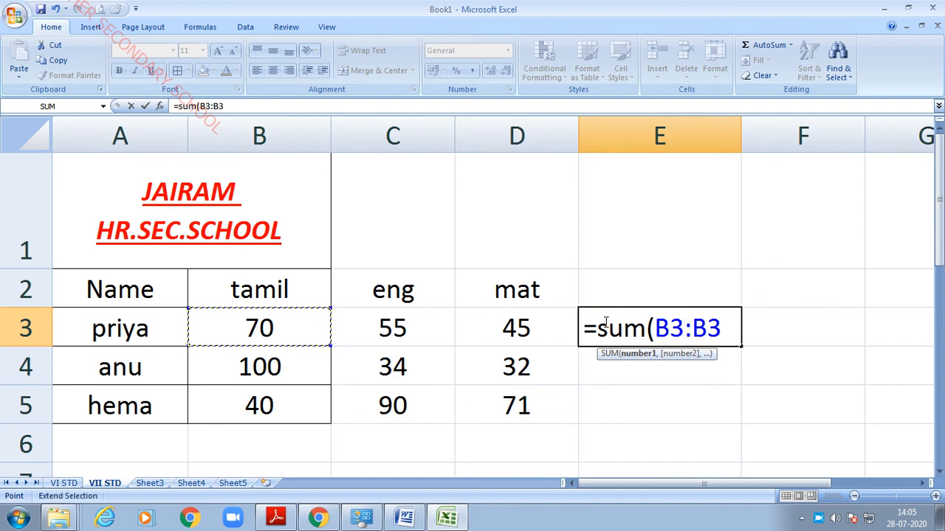
pyautogui.press('BackSpace')
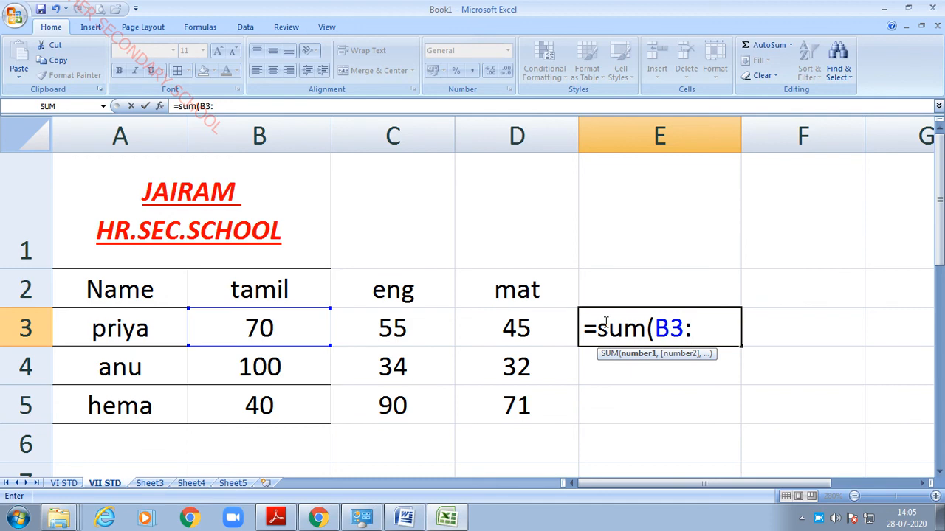
pyautogui.click(550, 330)
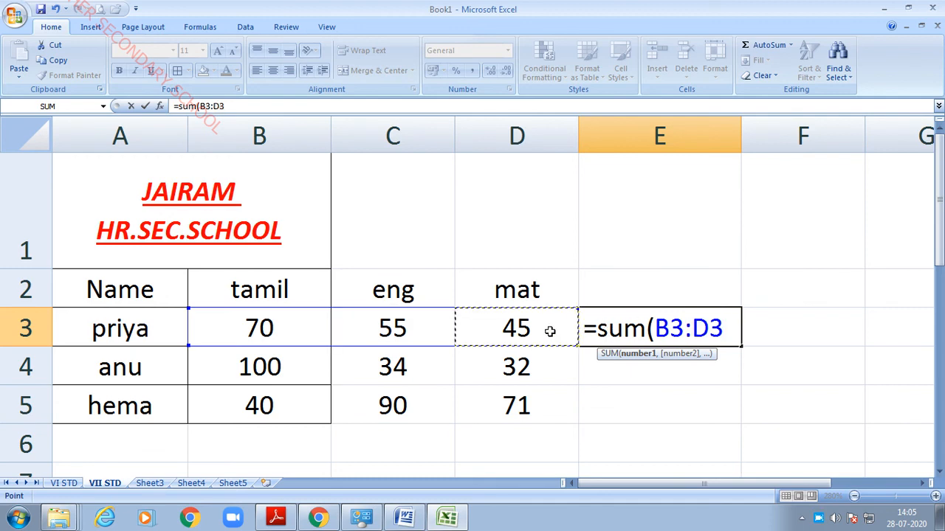
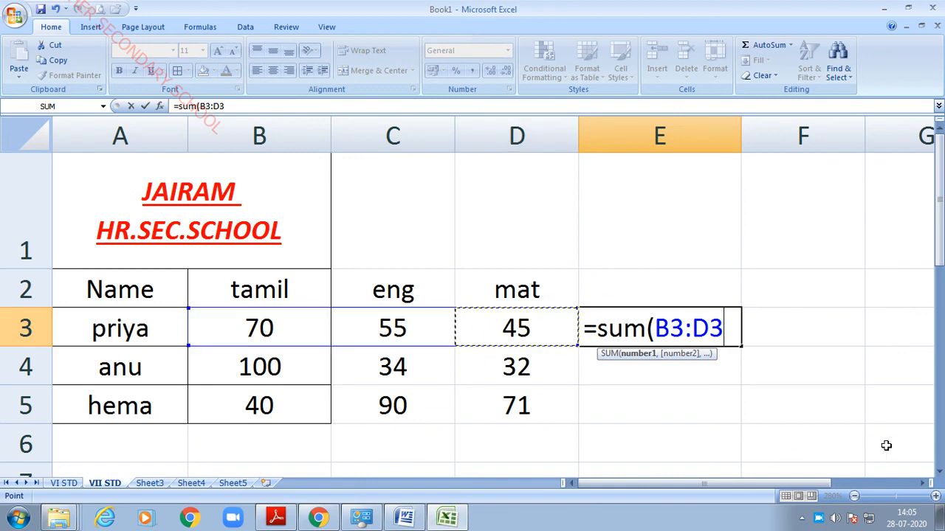
pyautogui.write(')')
pyautogui.press('Return')
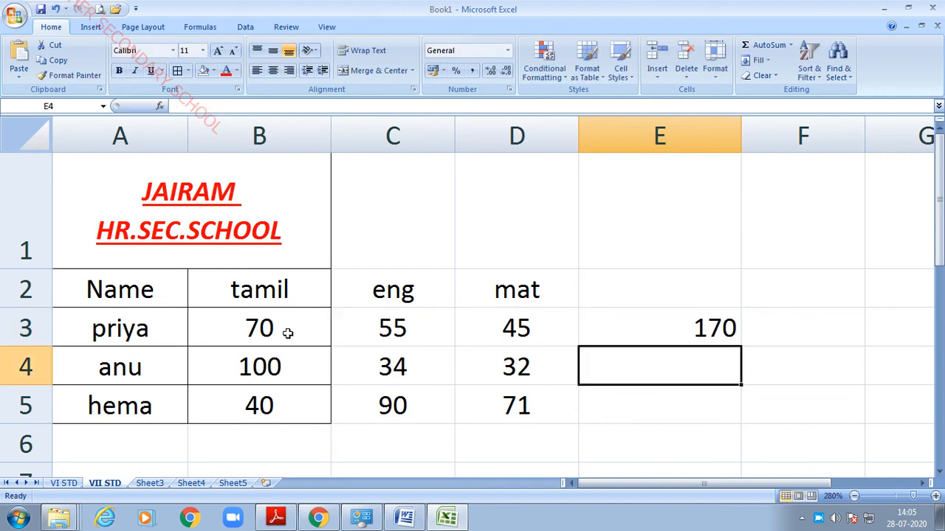
# Fill the total formula from E3 down through E5 for the other two students.
pyautogui.click(628, 327)
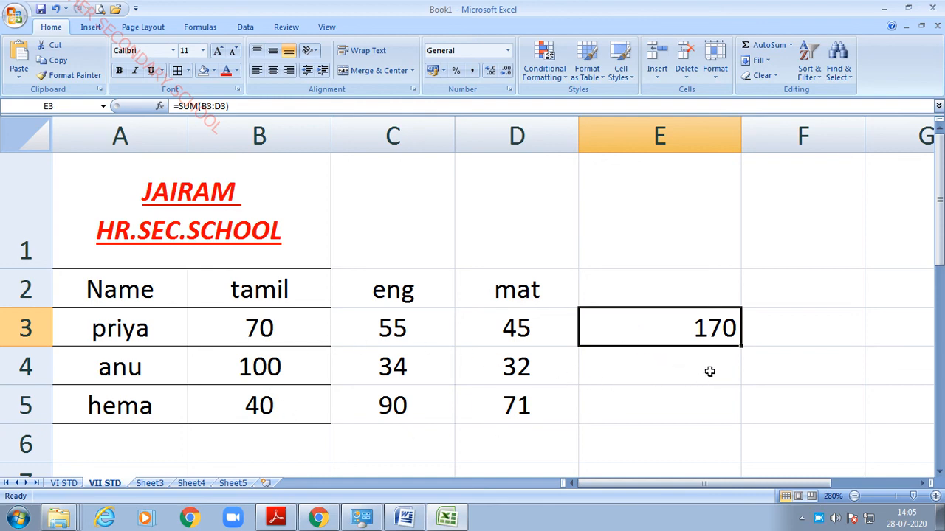
pyautogui.click(788, 345)
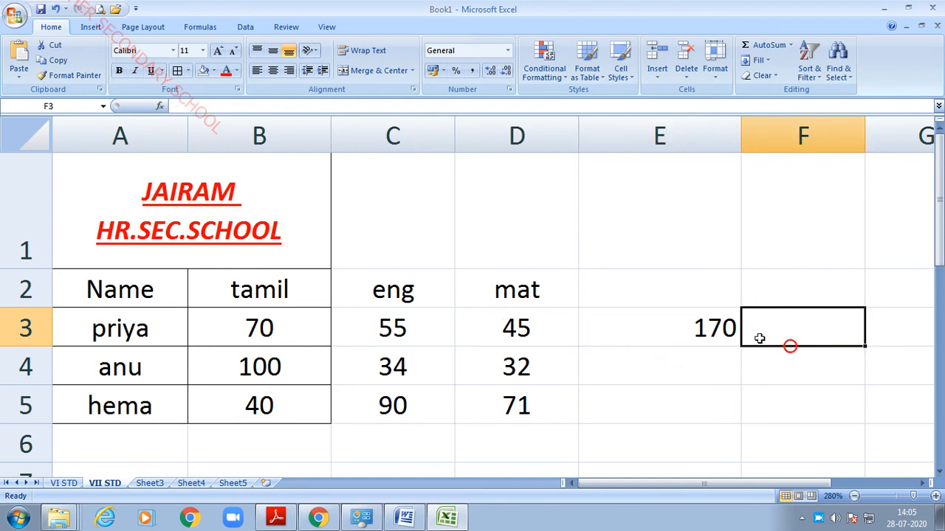
pyautogui.click(679, 325)
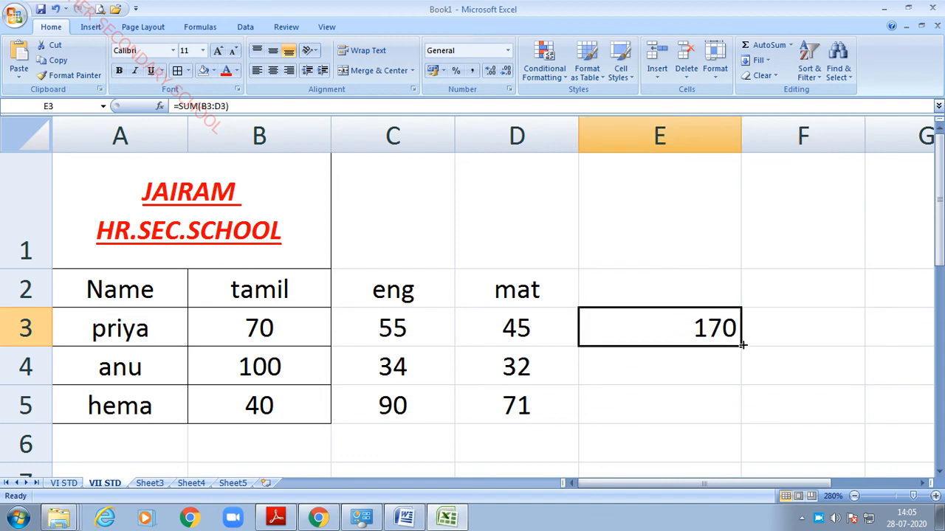
pyautogui.moveTo(742, 345); pyautogui.dragTo(741, 417)
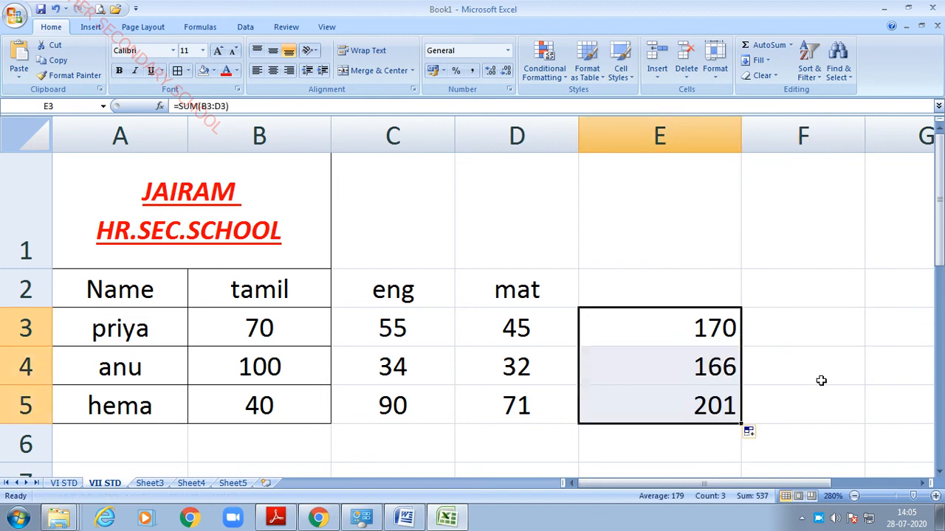
pyautogui.click(706, 380)
pyautogui.click(662, 393)
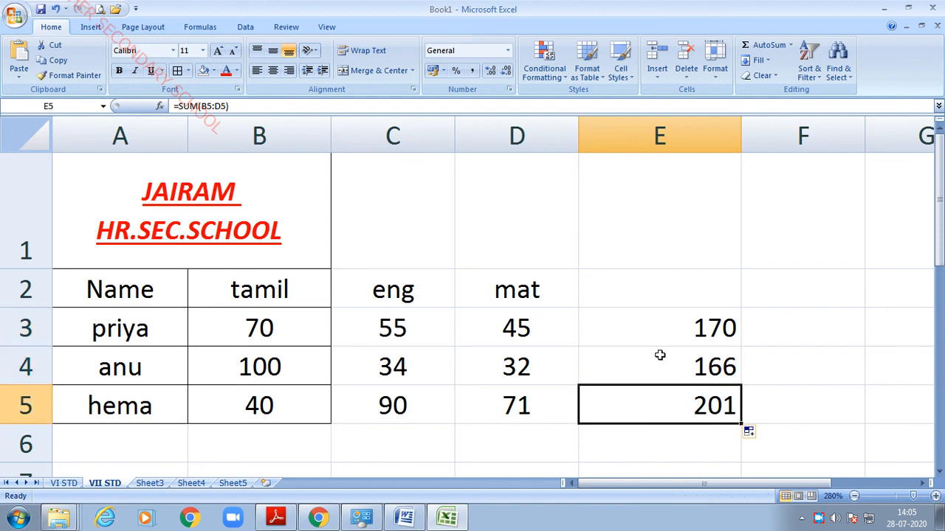
# Clear the totals from the range E3:E5.
pyautogui.click(691, 366)
pyautogui.moveTo(646, 338); pyautogui.dragTo(656, 416)
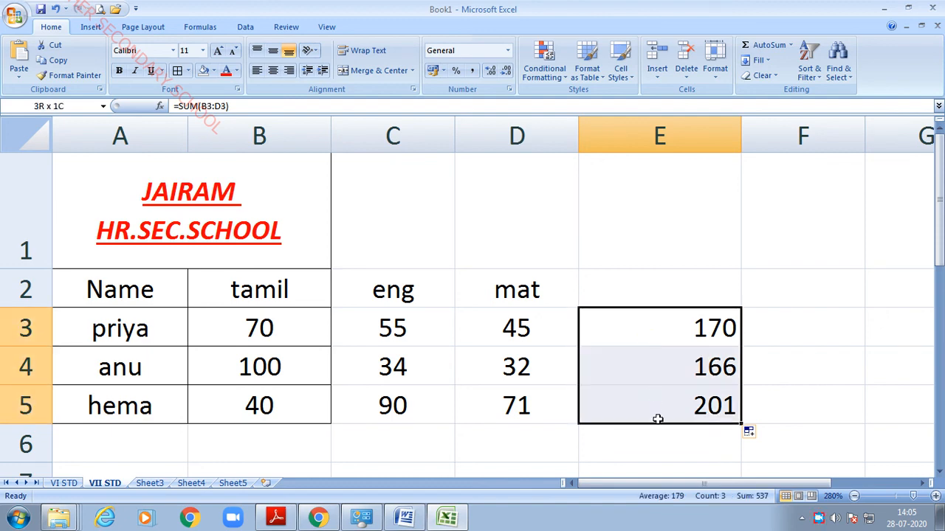
pyautogui.press('Delete')
pyautogui.click(686, 371)
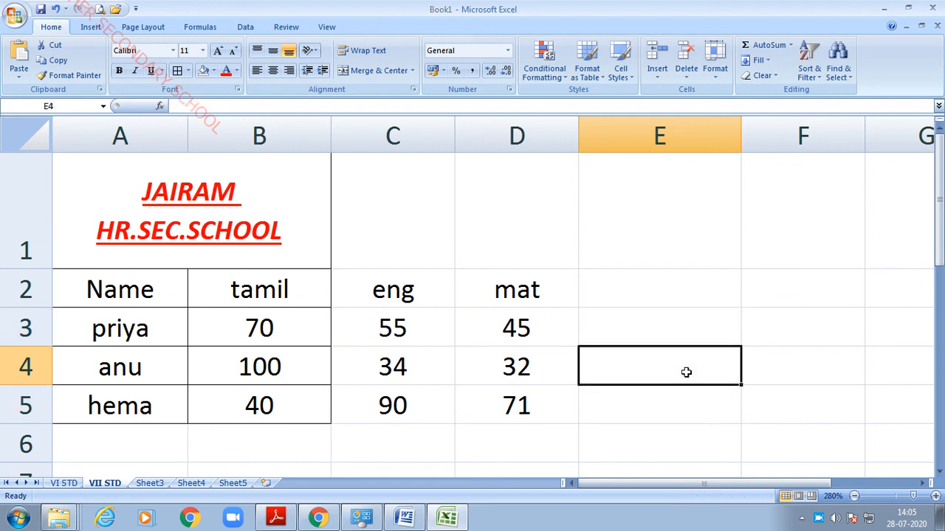
# Enter the formula =SUM(B3:D3) in cell E3 again, picking the marks B3 to D3 as one range.
pyautogui.click(664, 323)
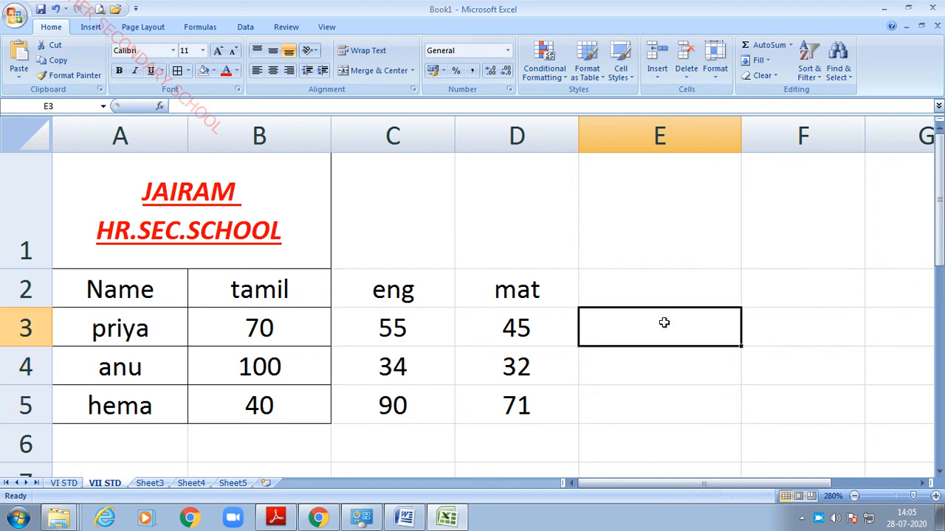
pyautogui.click(261, 327)
pyautogui.moveTo(261, 327); pyautogui.dragTo(521, 338)
pyautogui.click(671, 333)
pyautogui.write('=sum')
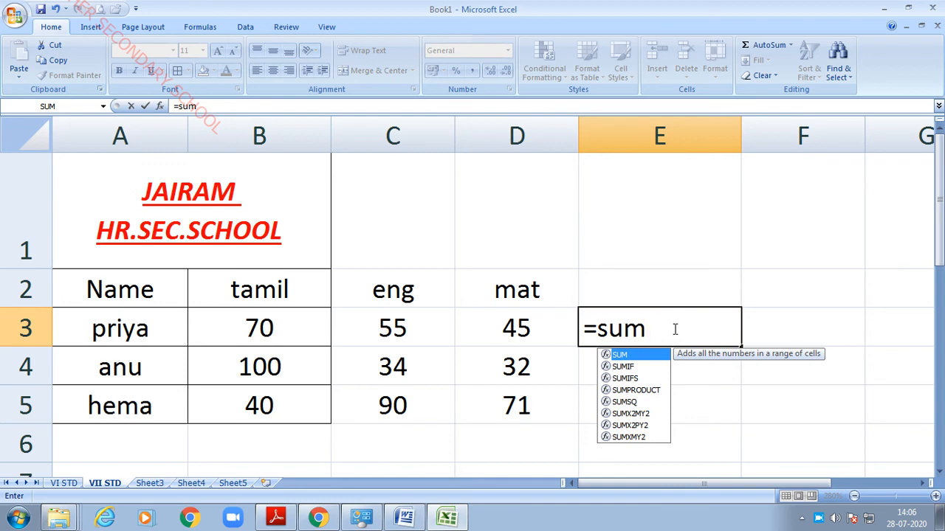
pyautogui.write('(')
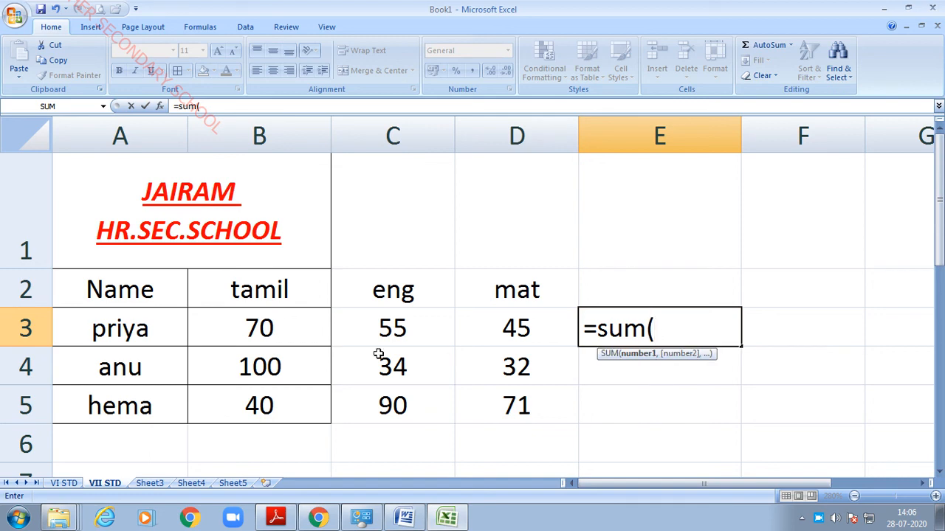
pyautogui.moveTo(275, 325); pyautogui.dragTo(514, 332)
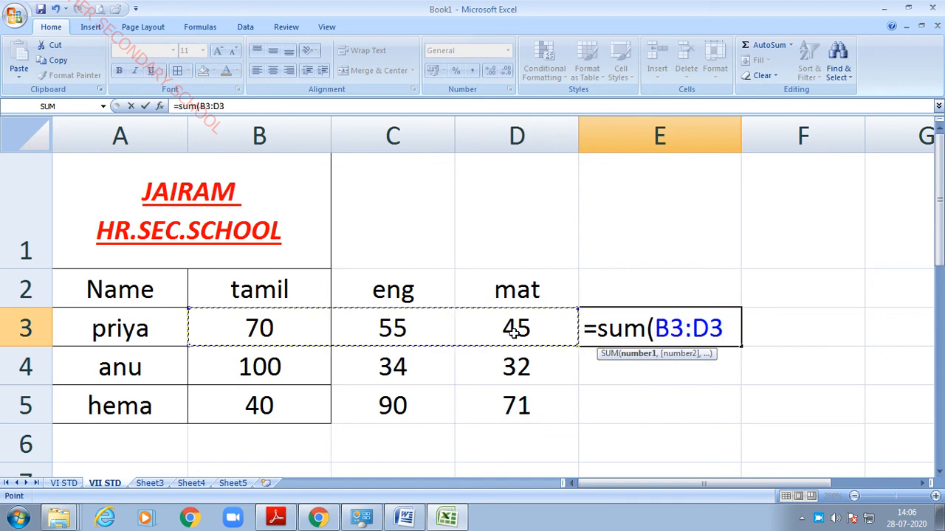
pyautogui.write(')')
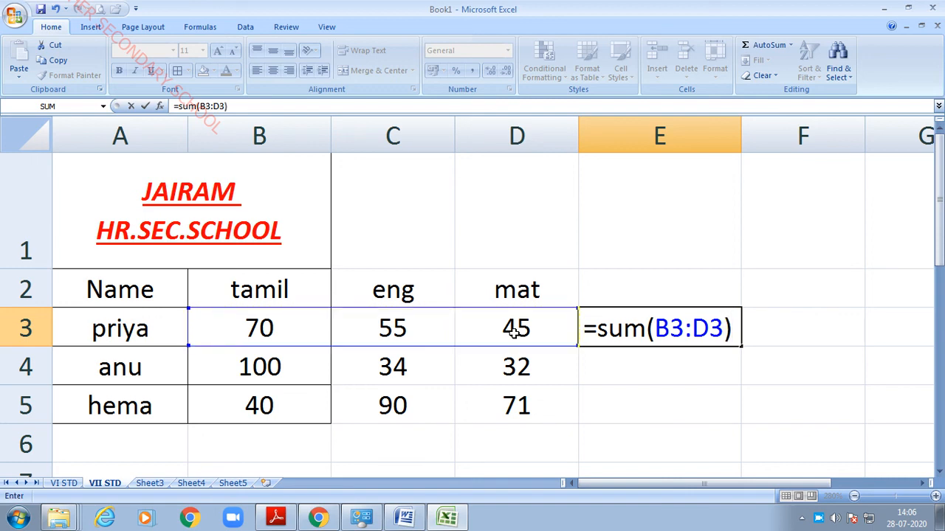
pyautogui.press('Return')
# Copy the re-entered total formula from E3 down to E5 and check the filled cells.
pyautogui.click(753, 337)
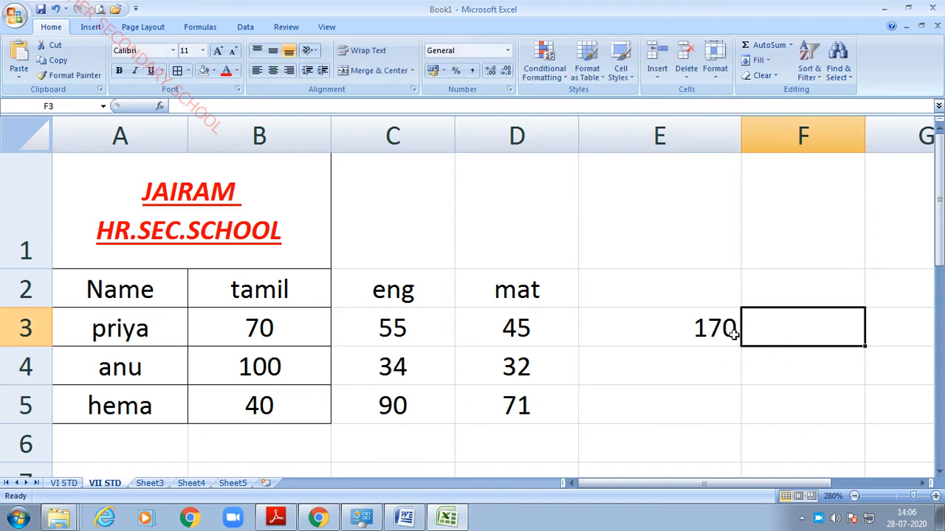
pyautogui.click(708, 328)
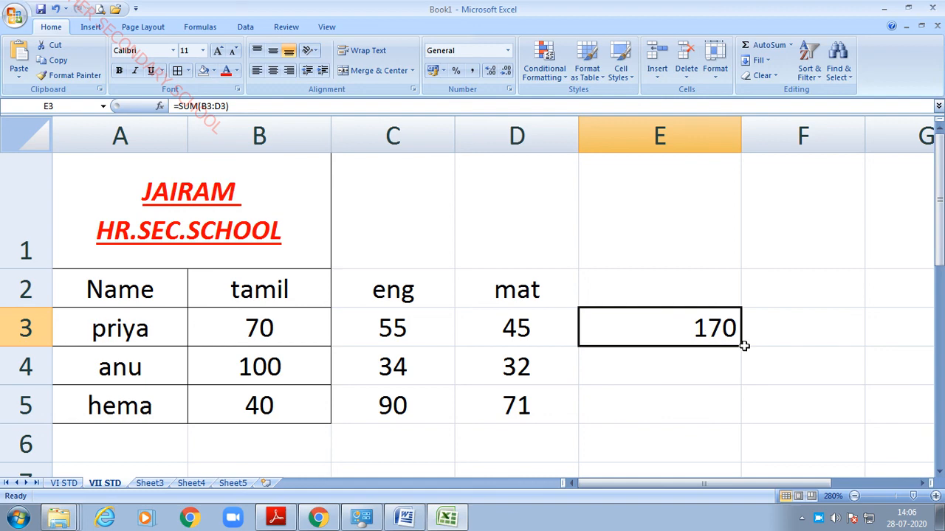
pyautogui.moveTo(741, 345); pyautogui.dragTo(736, 413)
pyautogui.click(805, 388)
pyautogui.click(705, 322)
pyautogui.click(690, 405)
pyautogui.click(691, 333)
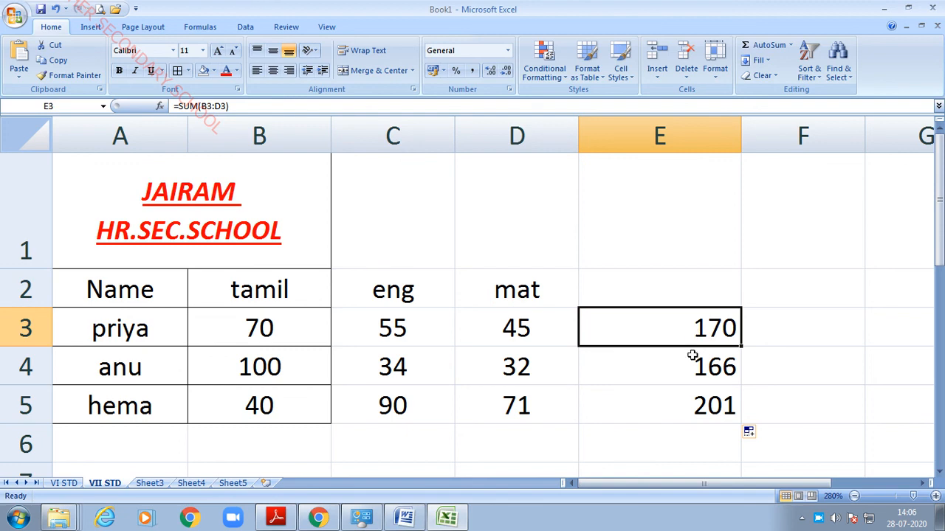
# Delete the three totals in cells E3 to E5.
pyautogui.click(684, 396)
pyautogui.click(675, 342)
pyautogui.click(679, 401)
pyautogui.click(675, 339)
pyautogui.moveTo(675, 340); pyautogui.dragTo(678, 402)
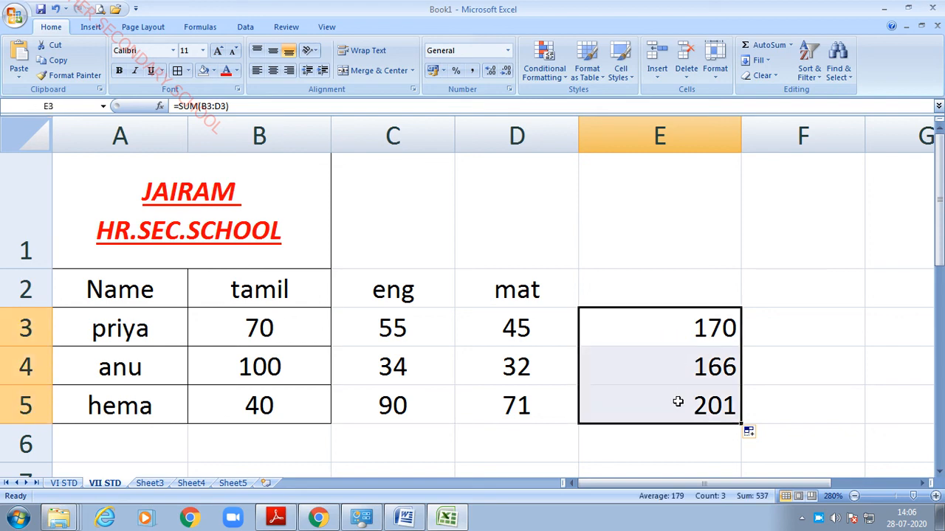
pyautogui.press('Delete')
pyautogui.click(680, 413)
# Enter the formula =SUM(C3*D3) in cell E3 to multiply the eng and mat marks, and fill it down to E5.
pyautogui.click(657, 331)
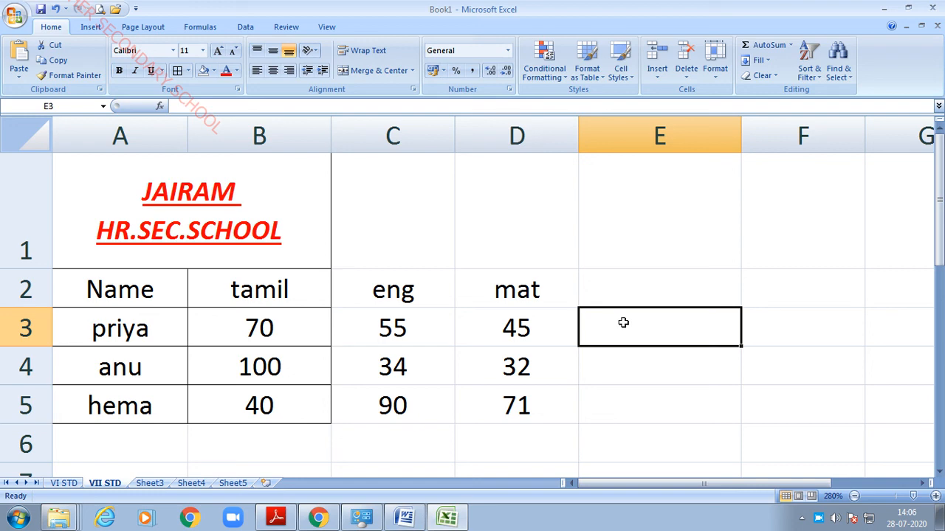
pyautogui.write('=sum')
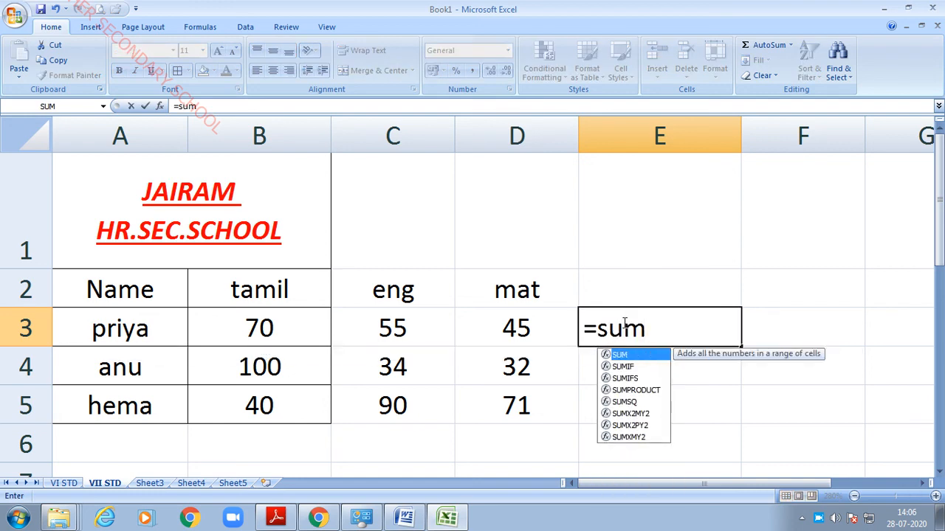
pyautogui.write('(')
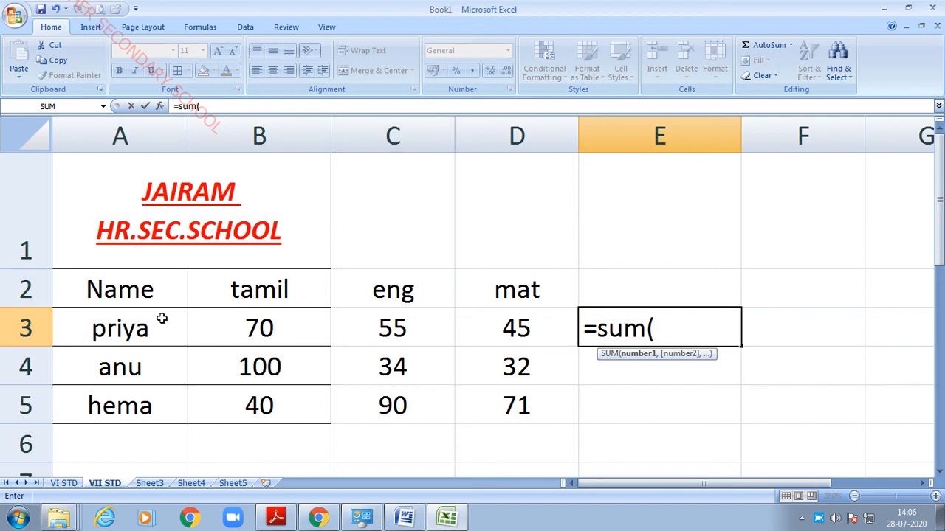
pyautogui.write('c3*')
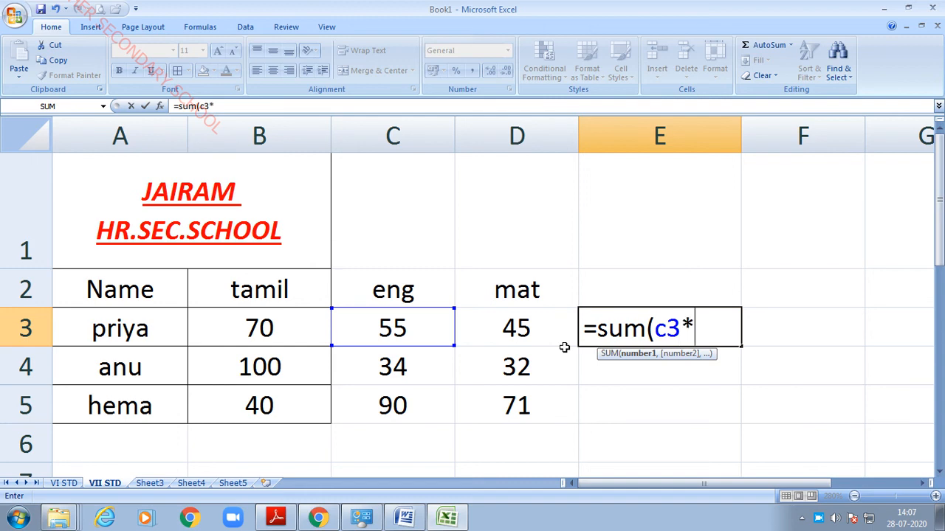
pyautogui.click(517, 328)
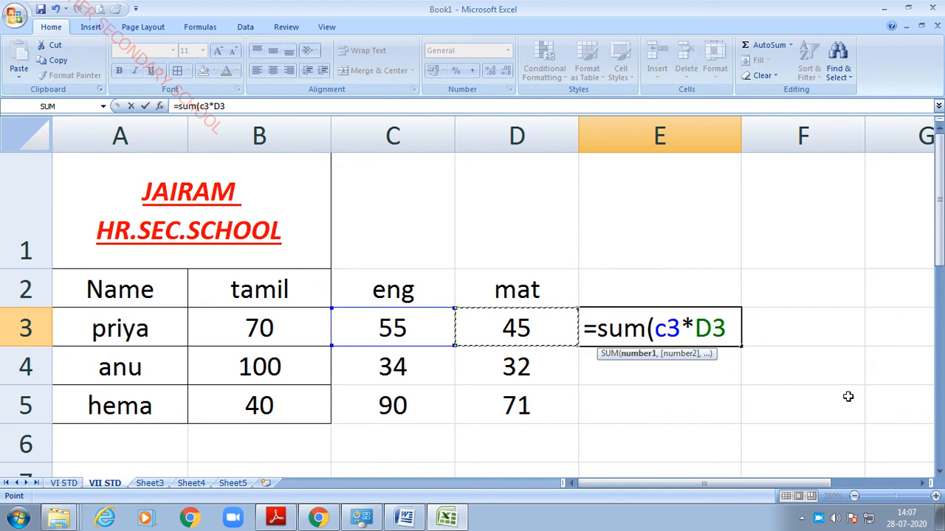
pyautogui.write(')')
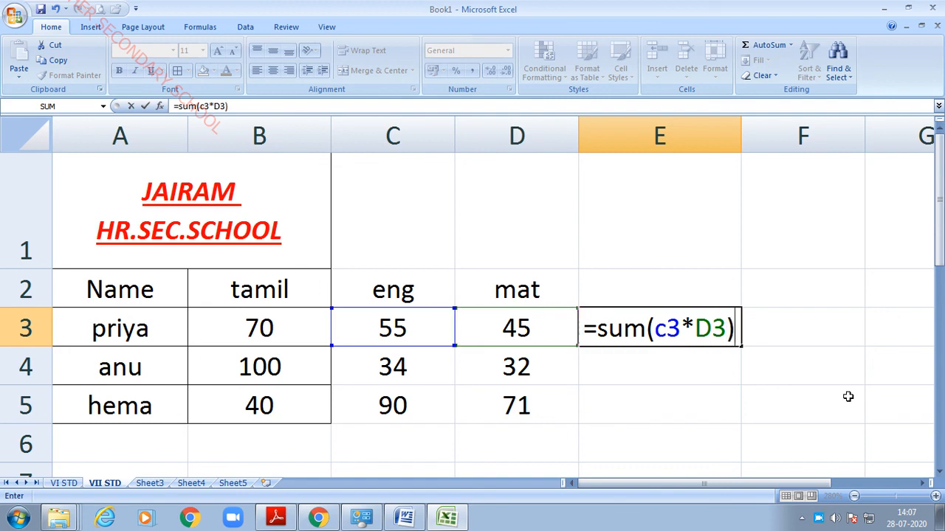
pyautogui.press('Return')
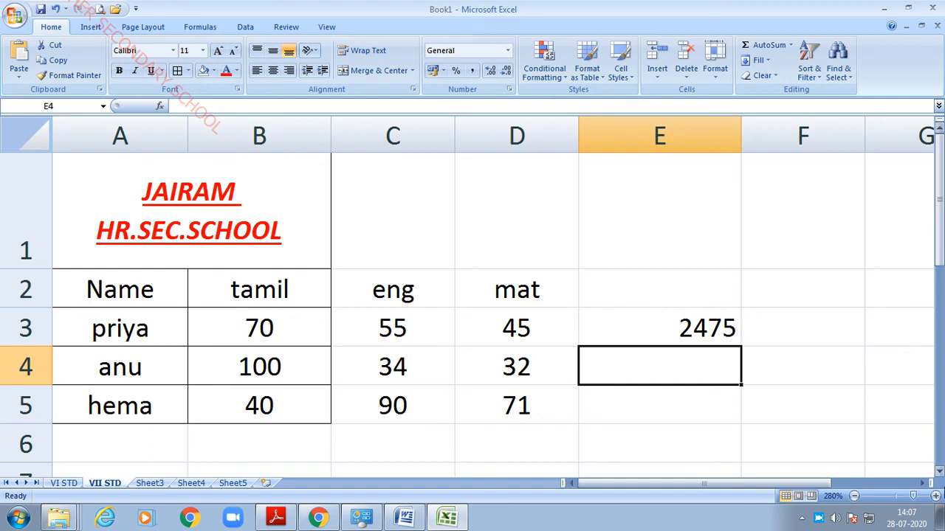
pyautogui.click(680, 317)
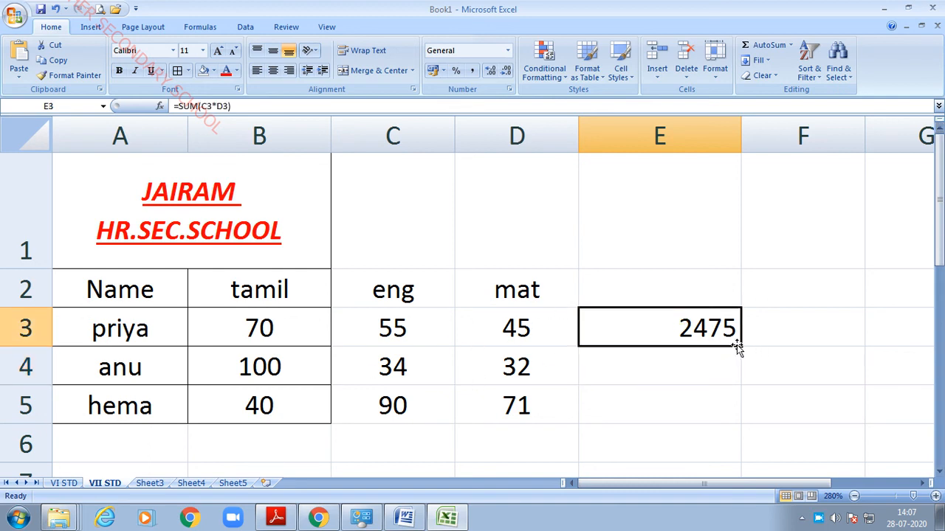
pyautogui.moveTo(740, 347); pyautogui.dragTo(742, 413)
# Clear the multiplication results from the range E3:E5.
pyautogui.click(692, 352)
pyautogui.moveTo(680, 319); pyautogui.dragTo(681, 391)
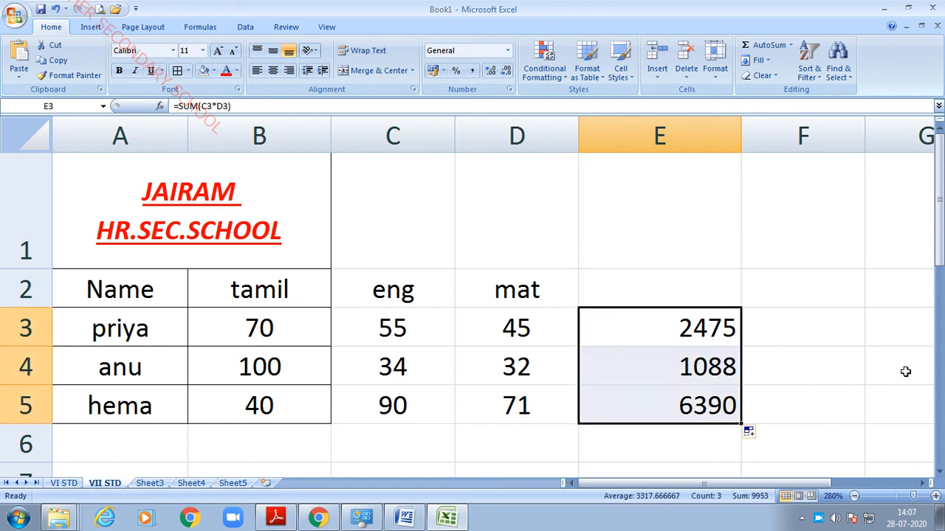
pyautogui.press('Delete')
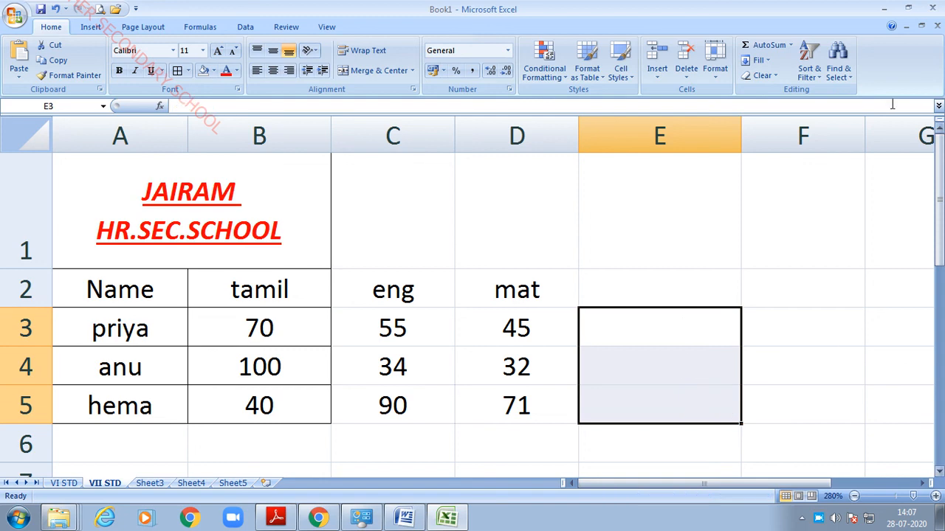
pyautogui.click(772, 418)
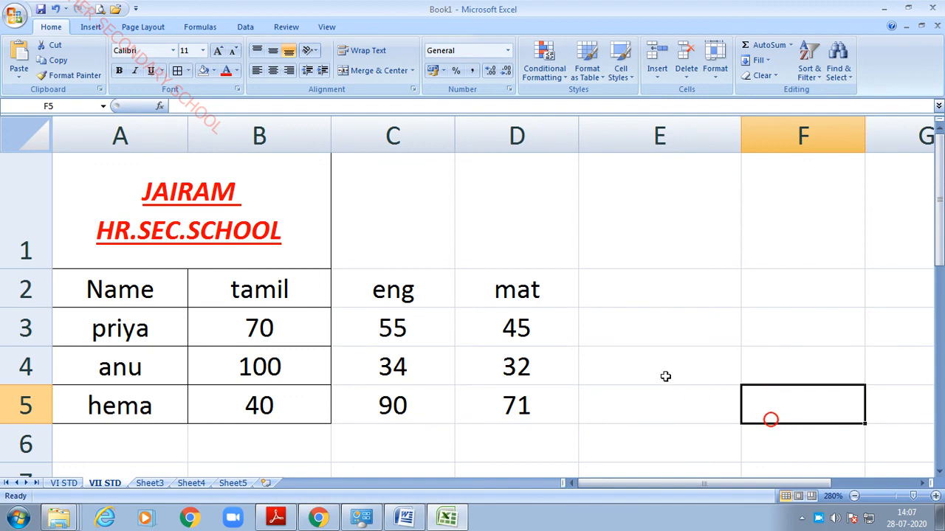
pyautogui.click(637, 354)
pyautogui.moveTo(284, 330); pyautogui.dragTo(504, 327)
pyautogui.click(668, 332)
pyautogui.click(653, 407)
# Insert the Count Numbers function in cell E3 to count the marks in the range B3:D3.
pyautogui.click(649, 334)
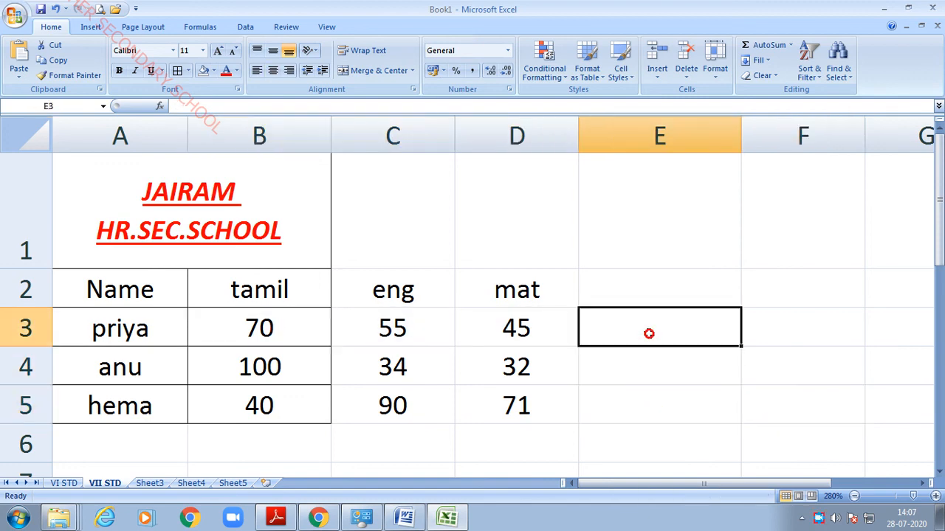
pyautogui.click(791, 45)
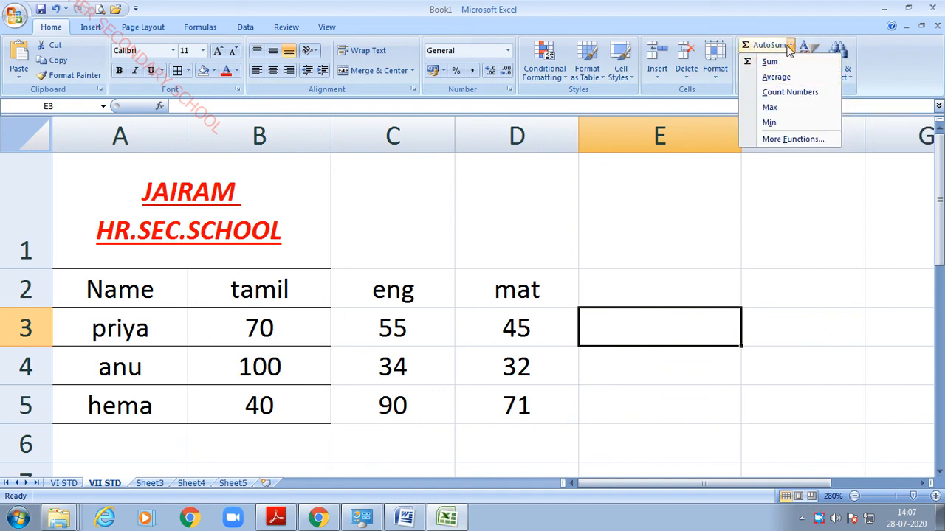
pyautogui.click(794, 93)
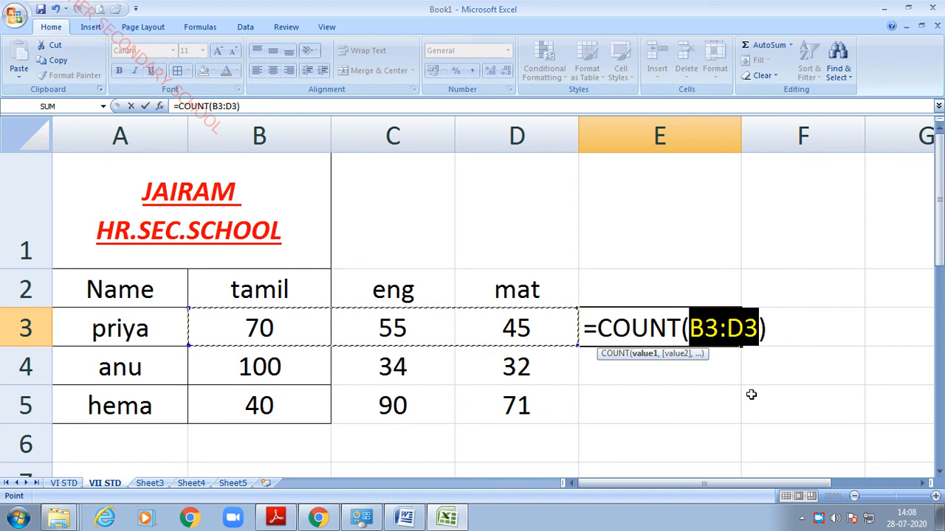
pyautogui.press('Return')
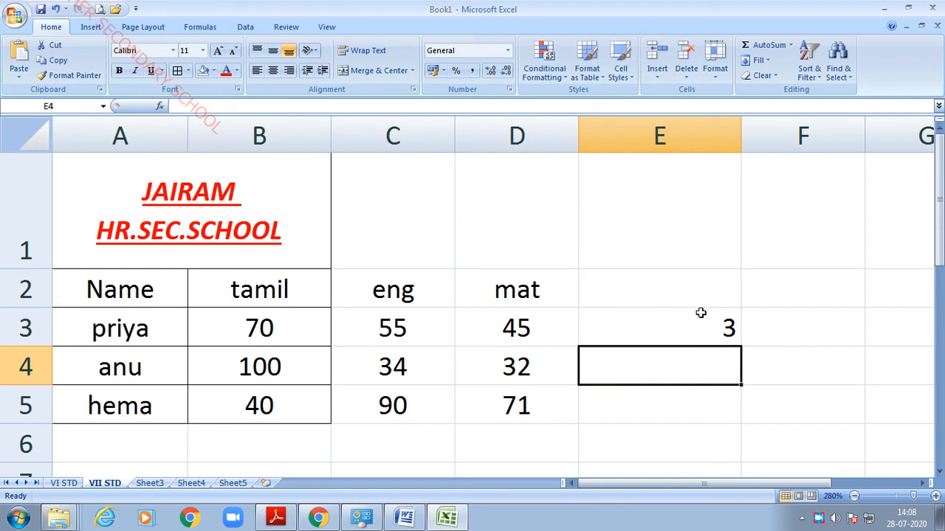
# Fill the COUNT formula from cell E3 down to E5 for the other two students.
pyautogui.click(786, 337)
pyautogui.click(650, 331)
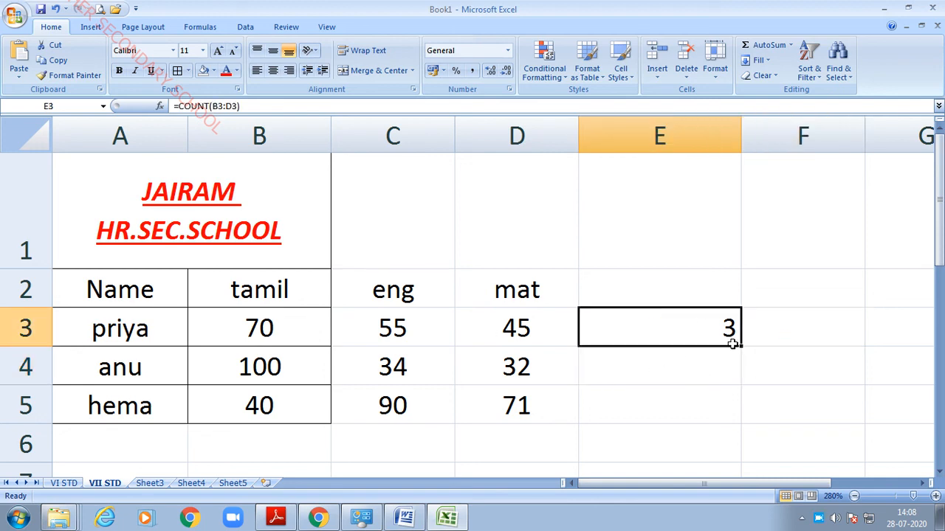
pyautogui.moveTo(739, 346); pyautogui.dragTo(742, 418)
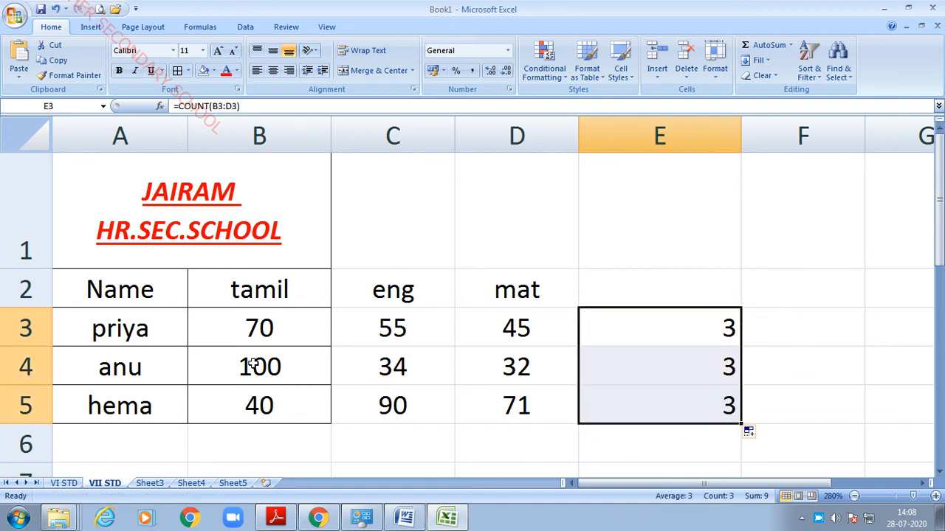